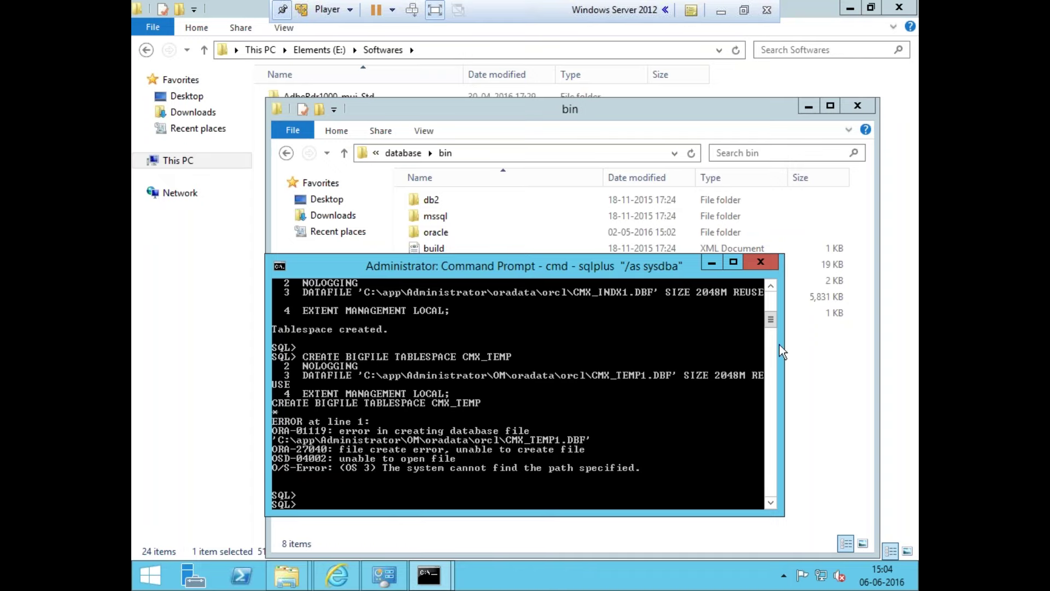
Enlarge the Command Prompt and scroll the SQL*Plus output to see CMX_TEMP's ORA-01119 path error
{"action": "left_click_drag", "start_coordinate": [784, 254], "coordinate": [824, 93]}
{"action": "left_click_drag", "start_coordinate": [770, 179], "coordinate": [771, 155]}
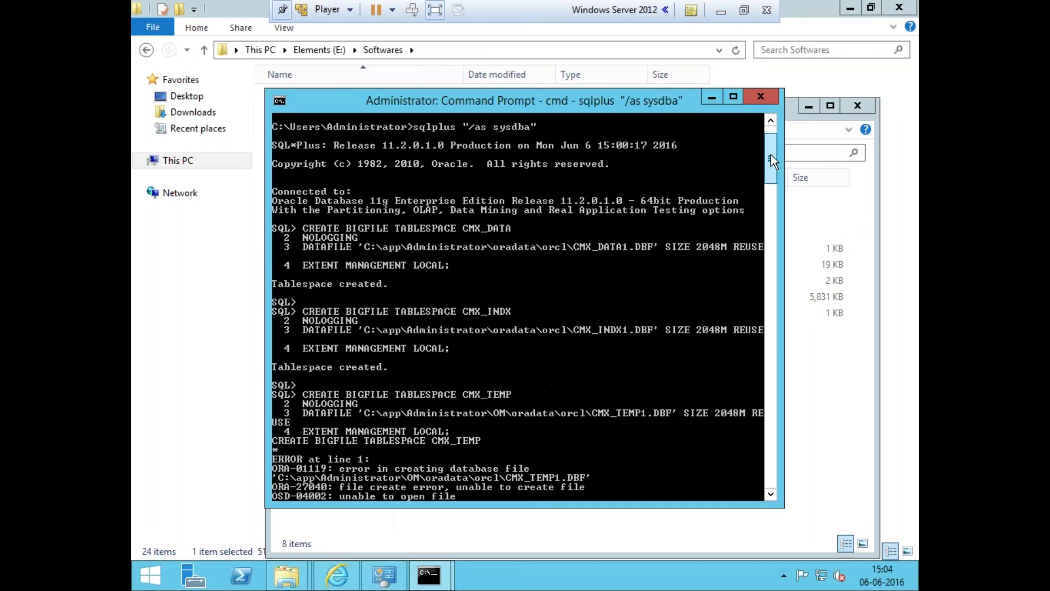
{"action": "left_click_drag", "start_coordinate": [770, 156], "coordinate": [770, 163]}
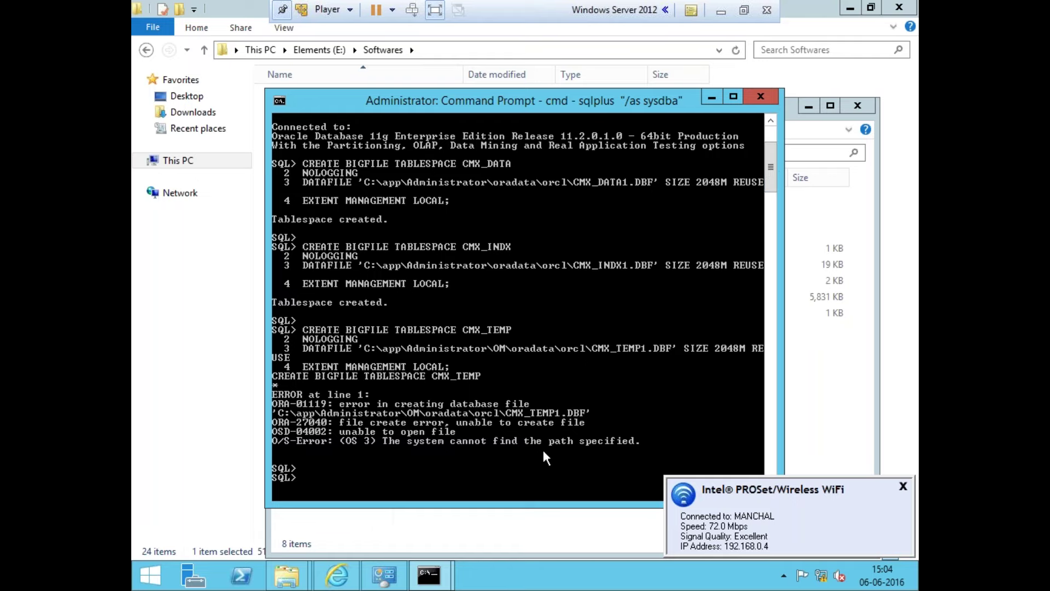
{"action": "left_click", "coordinate": [208, 438]}
Remove the stray \OM folder from the CMX_TEMP datafile path in TABLESPACE.txt and select that statement
{"action": "double_click", "coordinate": [344, 425]}
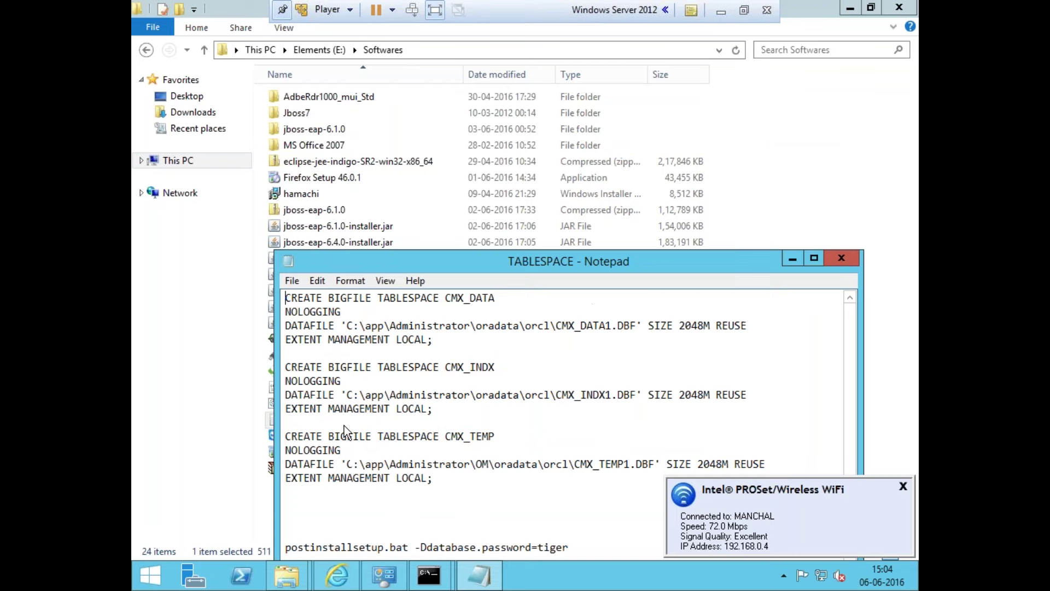
{"action": "left_click_drag", "start_coordinate": [483, 261], "coordinate": [398, 126]}
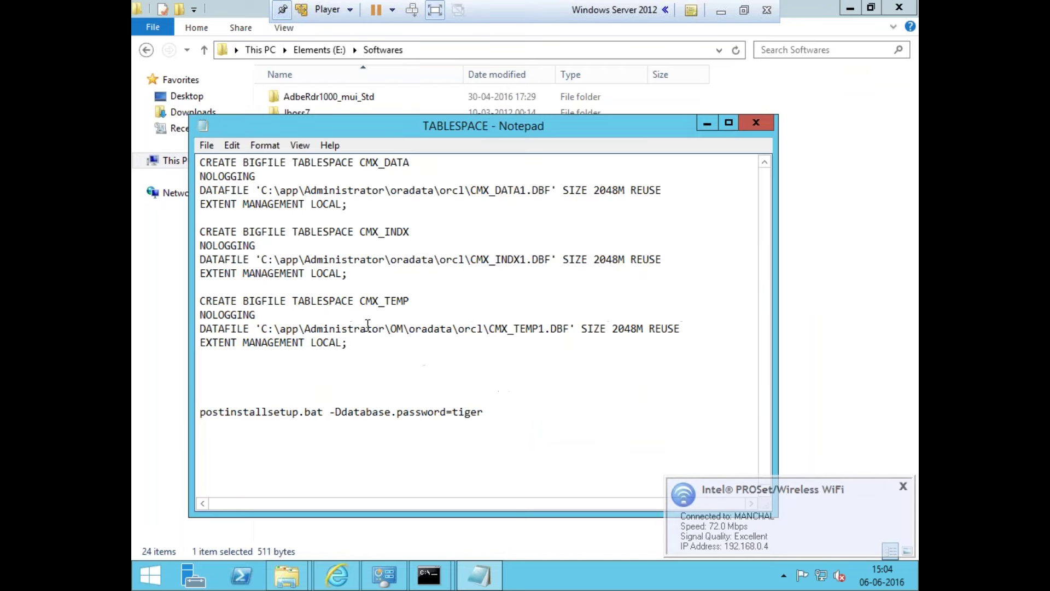
{"action": "key", "text": "BackSpace"}
{"action": "key", "text": "BackSpace"}
{"action": "key", "text": "BackSpace"}
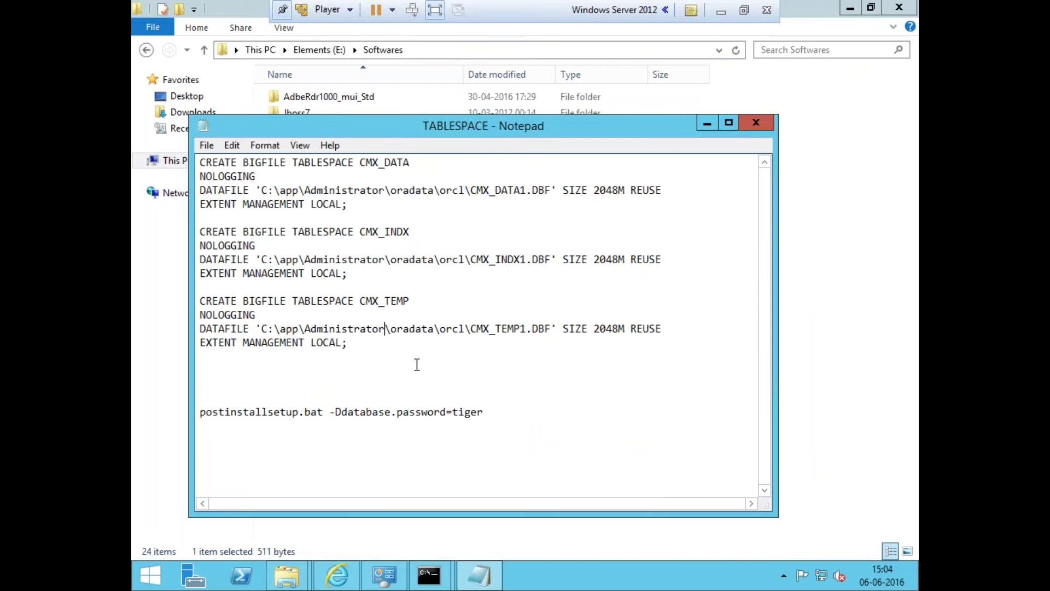
{"action": "left_click_drag", "start_coordinate": [417, 365], "coordinate": [195, 304]}
{"action": "key", "text": "ctrl+c"}
Paste the corrected CMX_TEMP tablespace statement into SQL*Plus to resubmit it
{"action": "left_click", "coordinate": [406, 566]}
{"action": "mouse_move", "coordinate": [431, 579]}
{"action": "left_click", "coordinate": [484, 507]}
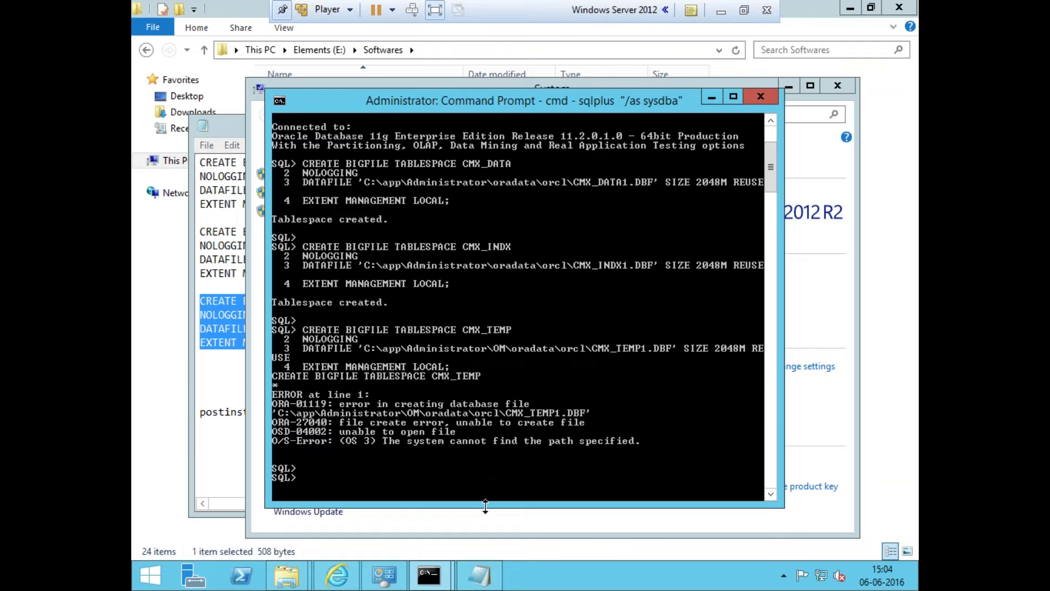
{"action": "right_click", "coordinate": [433, 294]}
{"action": "left_click", "coordinate": [461, 336]}
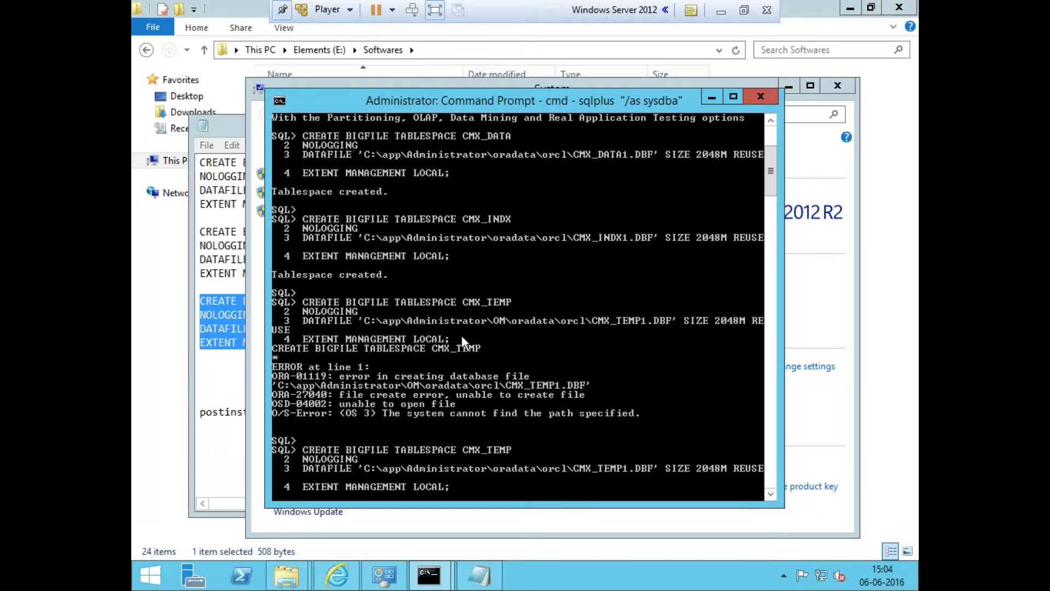
Close the TABLESPACE notes and open the MDM installation guide for JBoss on the host
{"action": "left_click", "coordinate": [233, 290]}
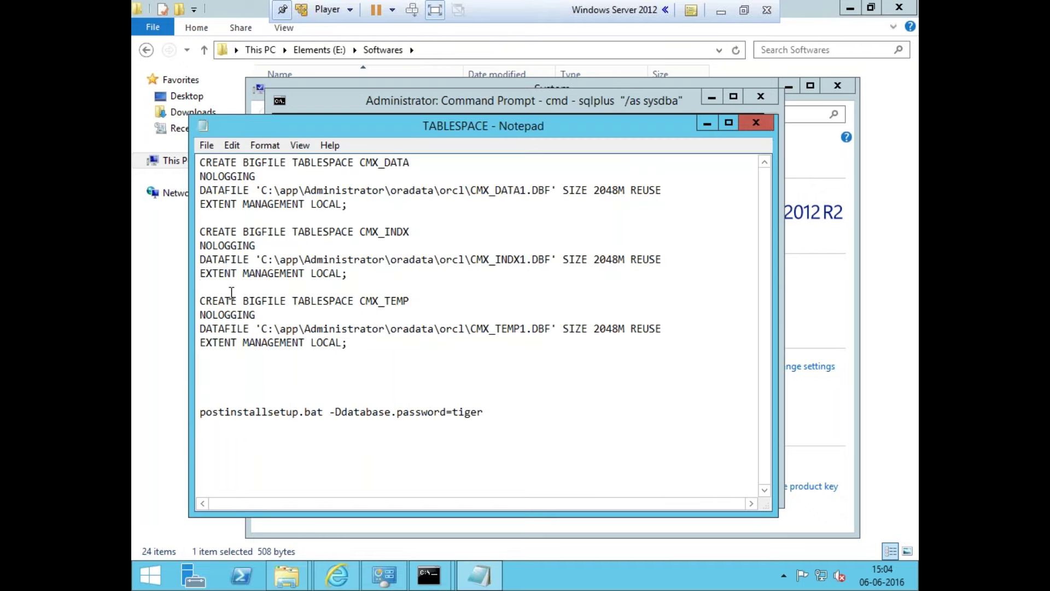
{"action": "left_click", "coordinate": [756, 123]}
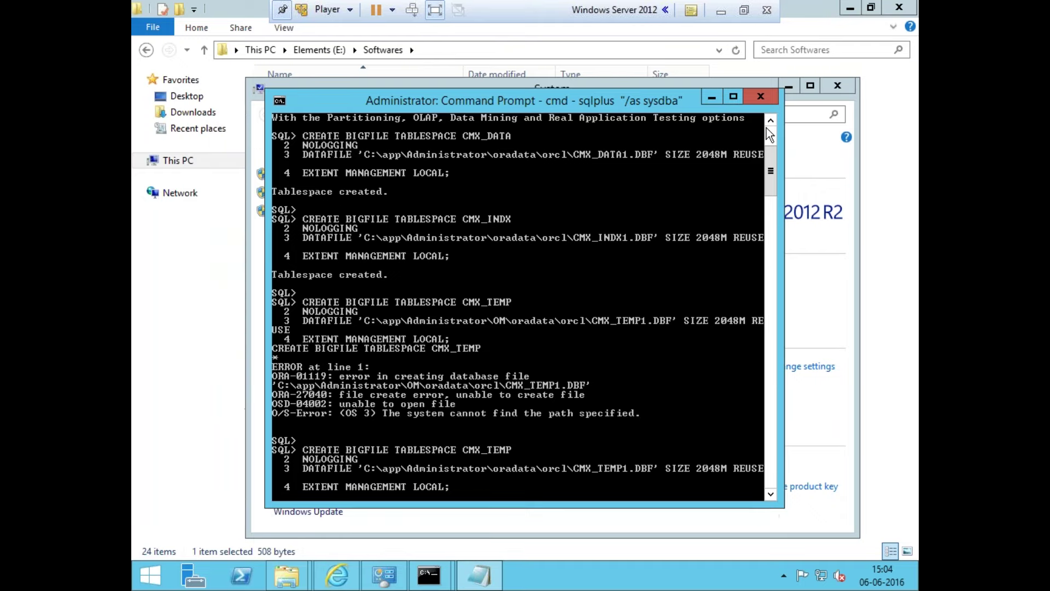
{"action": "left_click", "coordinate": [717, 12]}
{"action": "mouse_move", "coordinate": [483, 575]}
{"action": "left_click", "coordinate": [520, 449]}
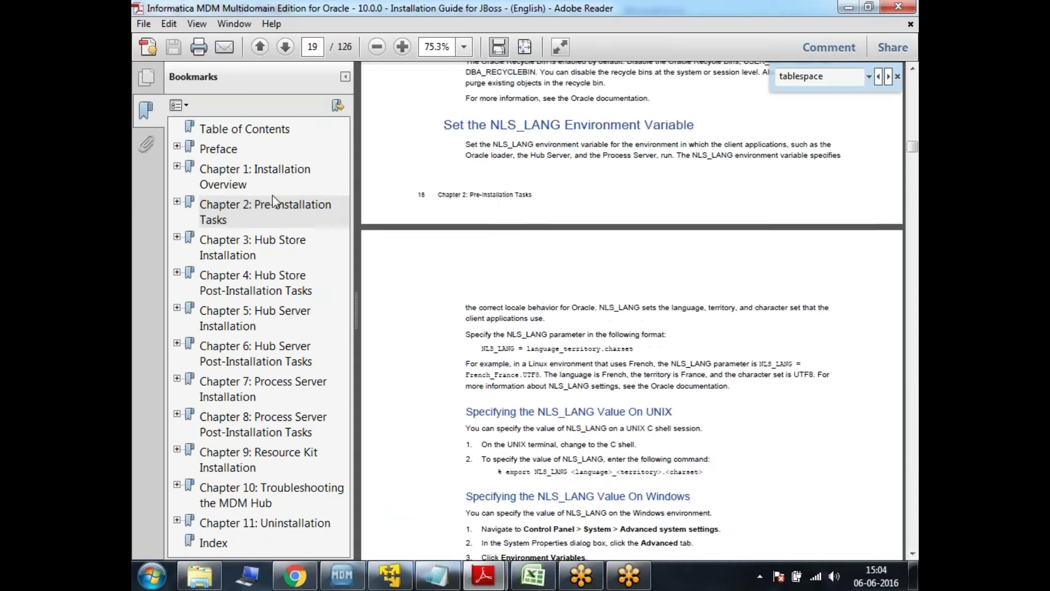
Search the guide's Chapter 2 for 'tablespace' and scroll to Creating Tablespaces on page 20
{"action": "left_click", "coordinate": [276, 210]}
{"action": "key", "text": "ctrl+f"}
{"action": "type", "text": "talespace"}
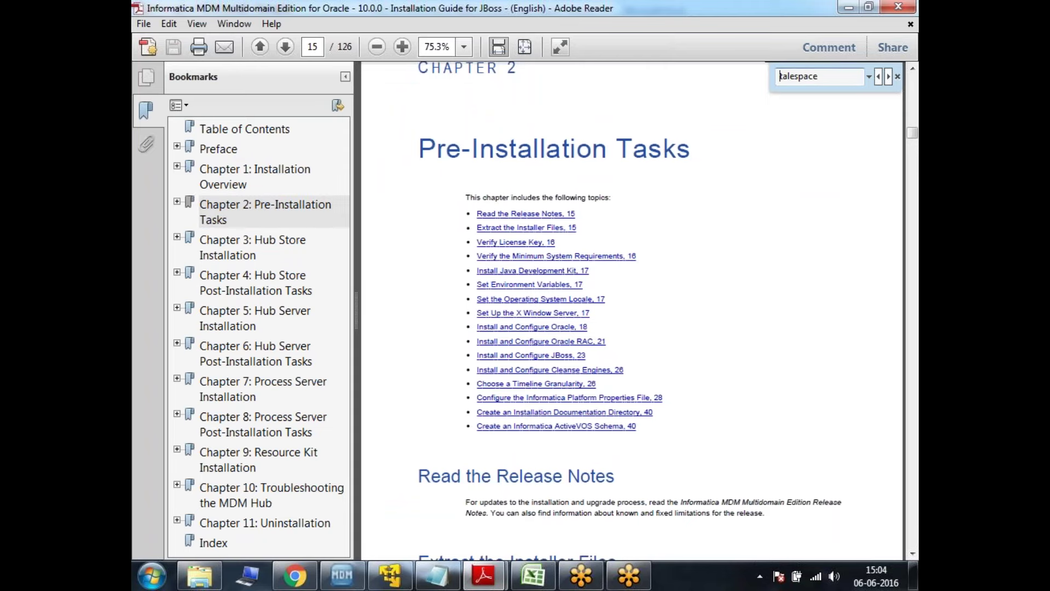
{"action": "key", "text": "Return"}
{"action": "left_click", "coordinate": [672, 321]}
{"action": "type", "text": "tablespace"}
{"action": "key", "text": "Return"}
{"action": "scroll", "coordinate": [663, 343], "scroll_direction": "down", "scroll_amount": 10}
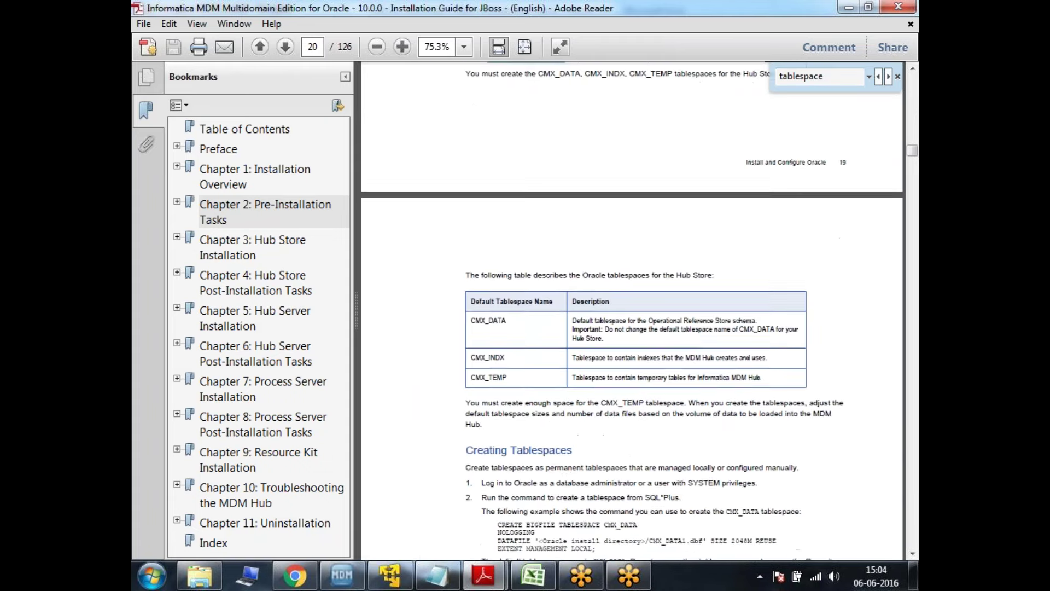
{"action": "scroll", "coordinate": [541, 192], "scroll_direction": "down", "scroll_amount": 2}
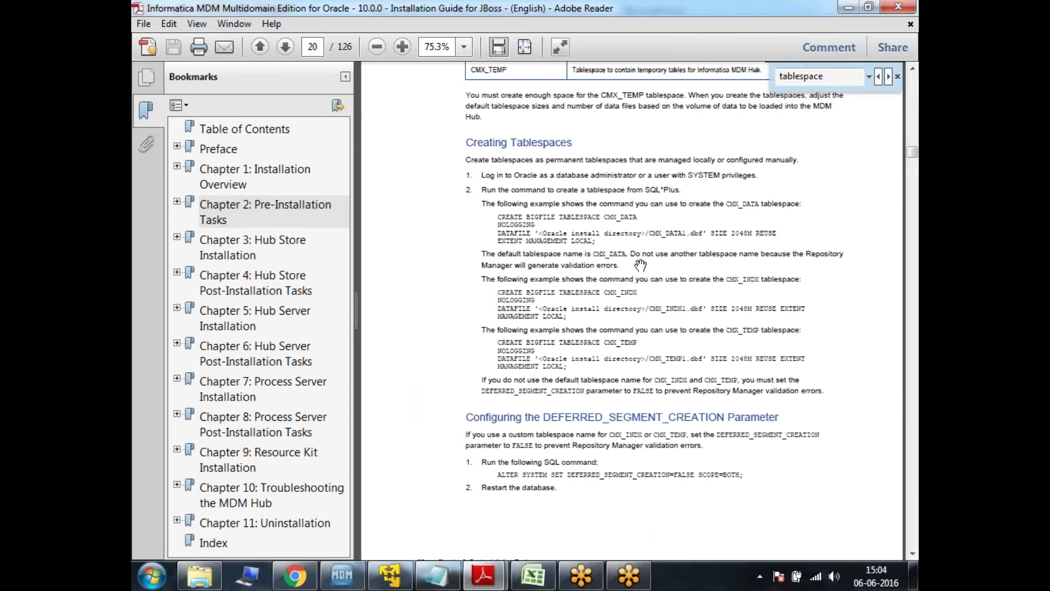
Minimize the installation guide and close the System window in the Windows Server machine
{"action": "left_click", "coordinate": [849, 7]}
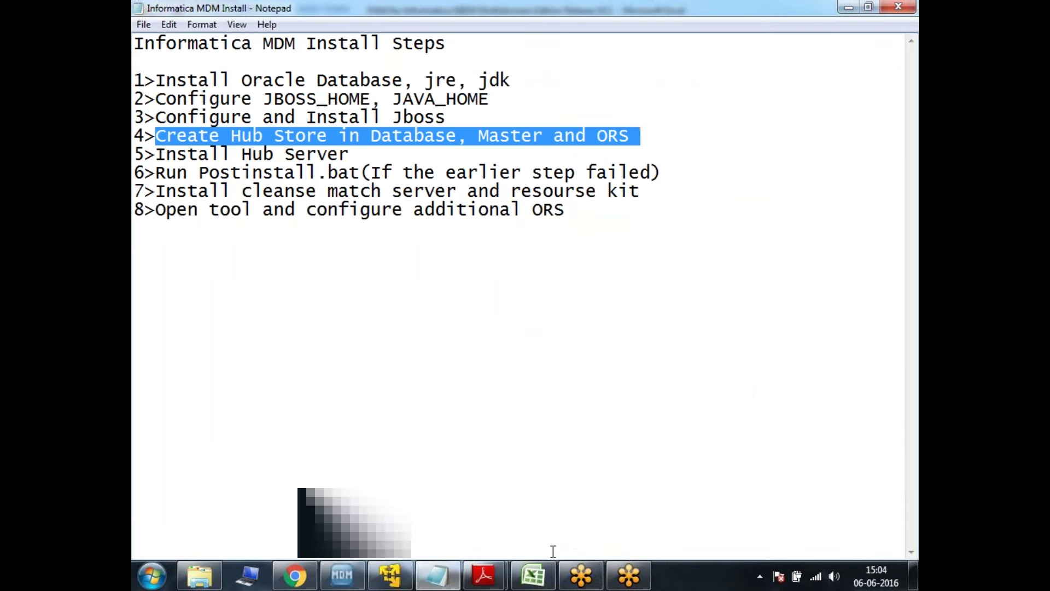
{"action": "left_click", "coordinate": [390, 576]}
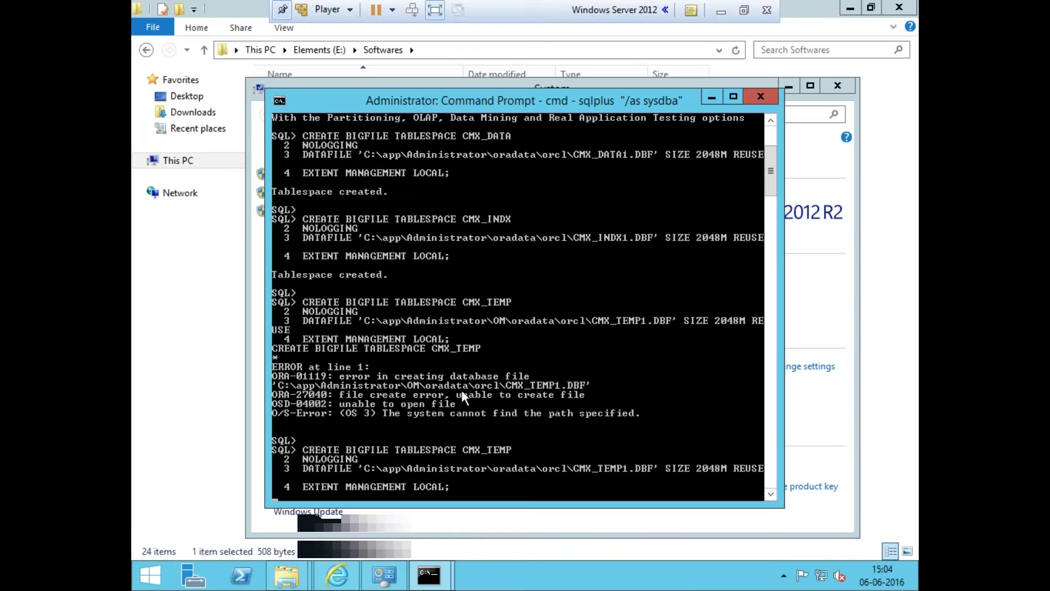
{"action": "left_click", "coordinate": [435, 528]}
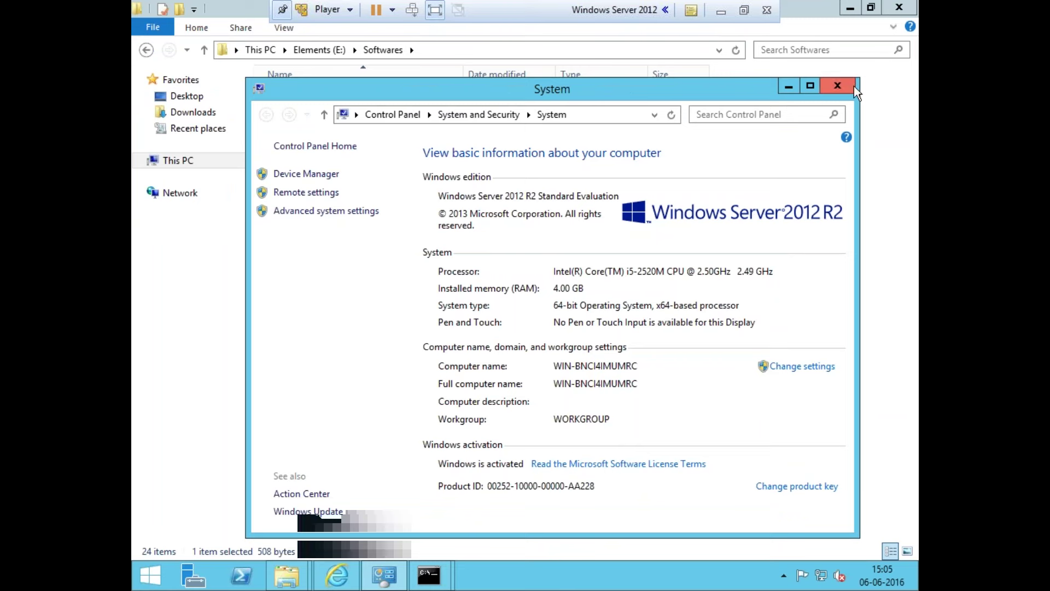
{"action": "left_click", "coordinate": [855, 86]}
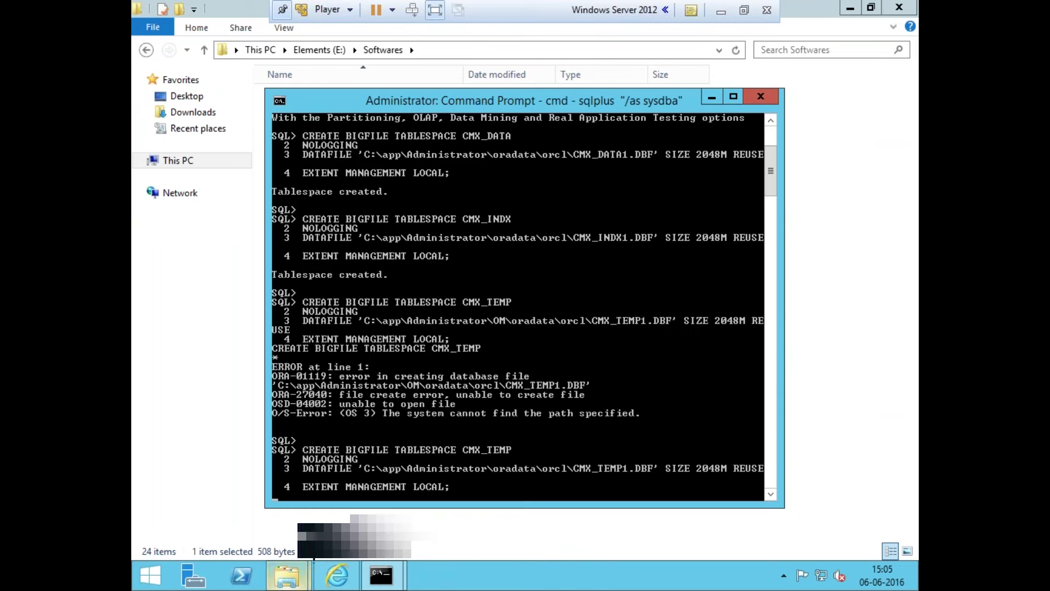
Select and copy the full database\bin folder path from the Explorer address bar
{"action": "left_click", "coordinate": [290, 574]}
{"action": "left_click", "coordinate": [343, 489]}
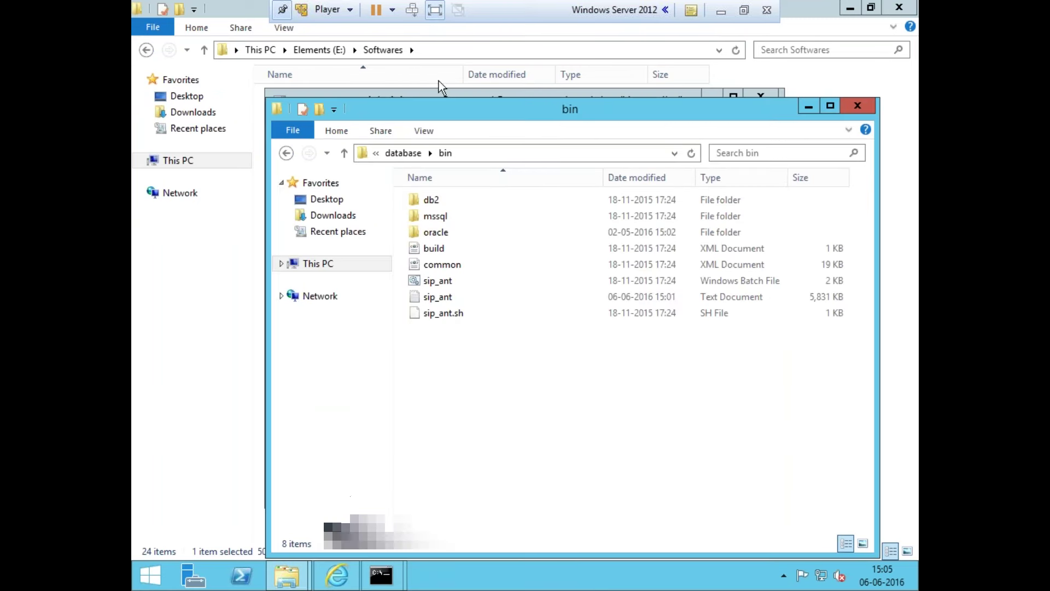
{"action": "left_click", "coordinate": [534, 161]}
{"action": "left_click", "coordinate": [428, 153]}
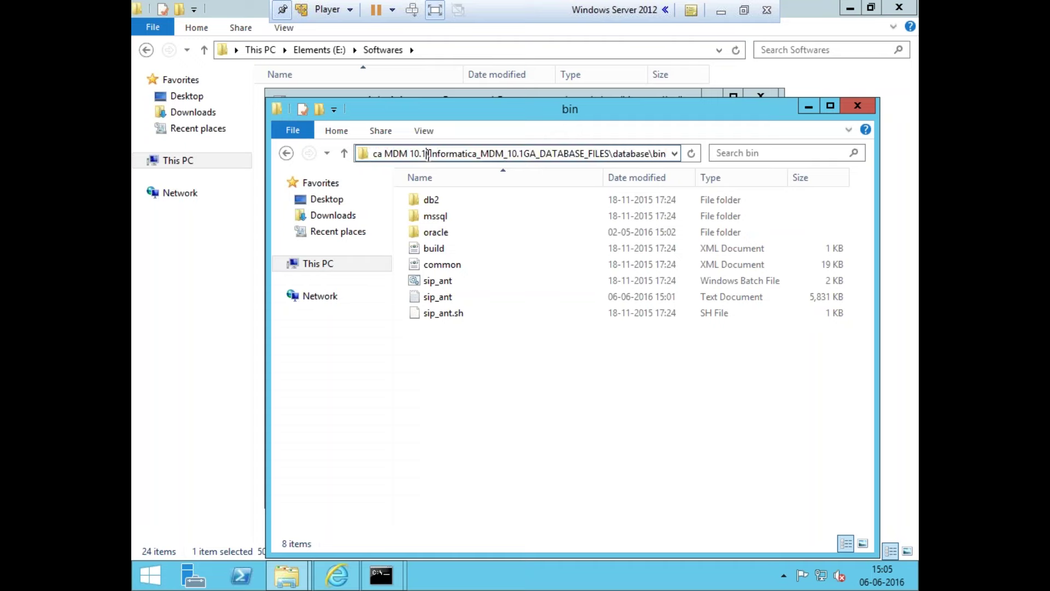
{"action": "left_click_drag", "start_coordinate": [429, 153], "coordinate": [615, 154]}
{"action": "left_click", "coordinate": [638, 154]}
{"action": "left_click_drag", "start_coordinate": [585, 152], "coordinate": [584, 152]}
{"action": "key", "text": "ctrl+a"}
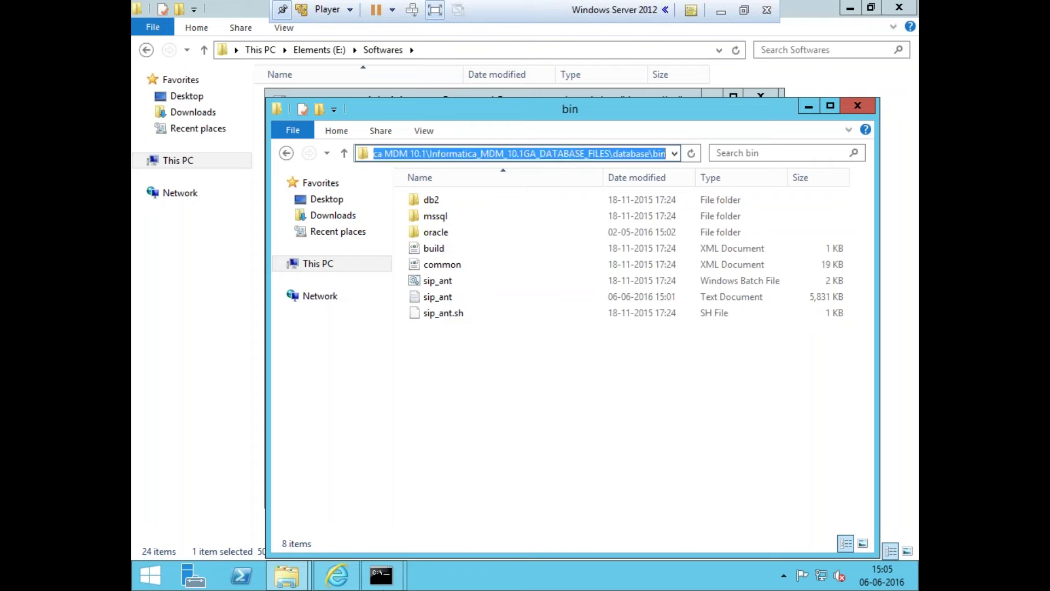
{"action": "right_click", "coordinate": [381, 575]}
In a new admin Command Prompt, cd to the pasted database\bin path and run C:
{"action": "left_click", "coordinate": [389, 506]}
{"action": "type", "text": "cd"}
{"action": "right_click", "coordinate": [412, 298]}
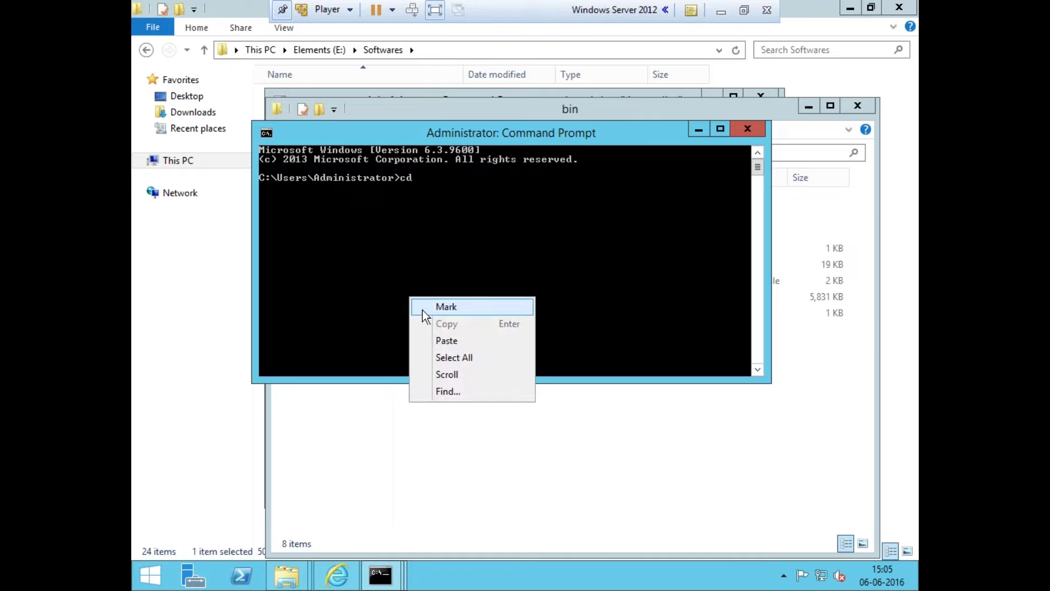
{"action": "left_click", "coordinate": [429, 331]}
{"action": "key", "text": "Return"}
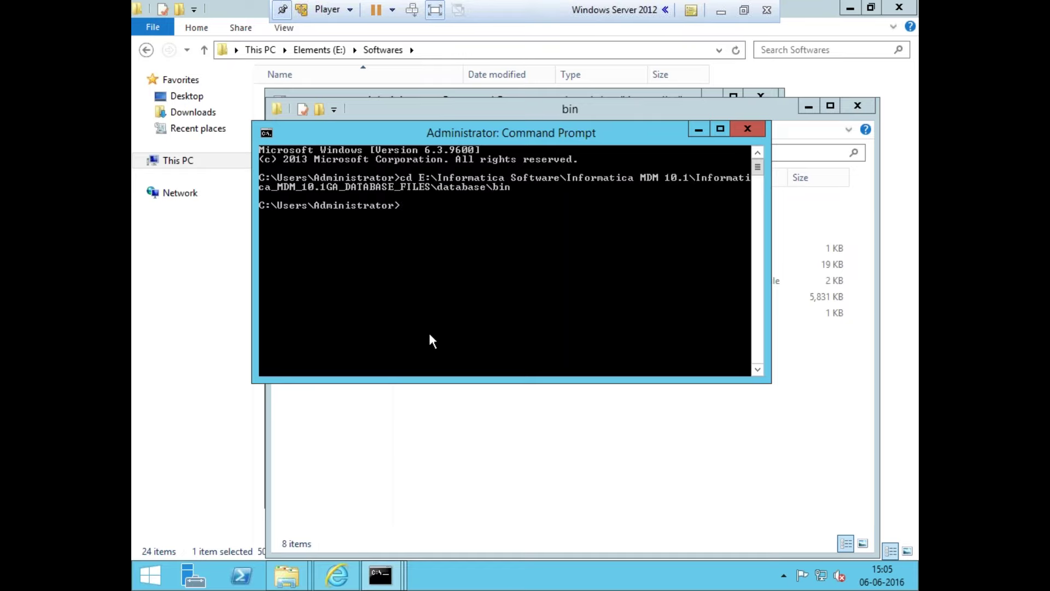
{"action": "type", "text": "E"}
{"action": "key", "text": "BackSpace"}
{"action": "type", "text": "C:"}
{"action": "key", "text": "Return"}
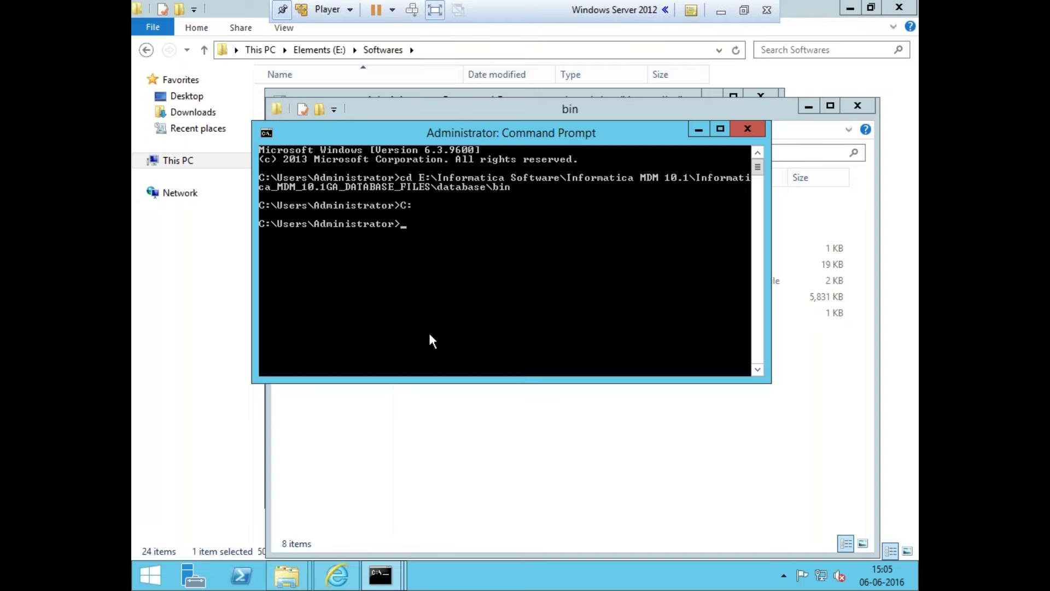
Retry the C drive command and the cd to the bin path, then close that console
{"action": "type", "text": "C"}
{"action": "key", "text": "Return"}
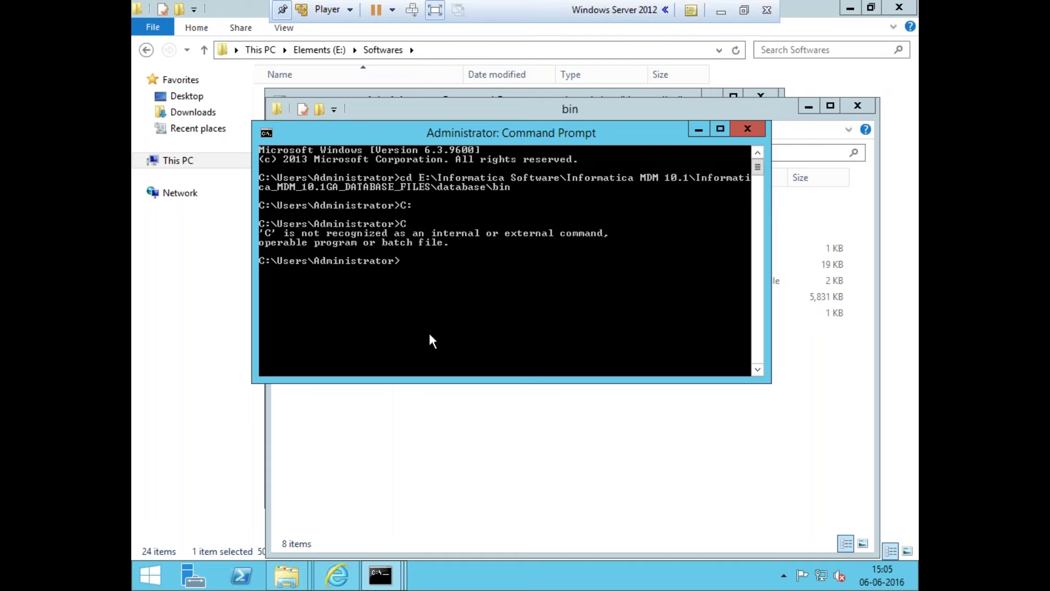
{"action": "type", "text": "C"}
{"action": "key", "text": "Return"}
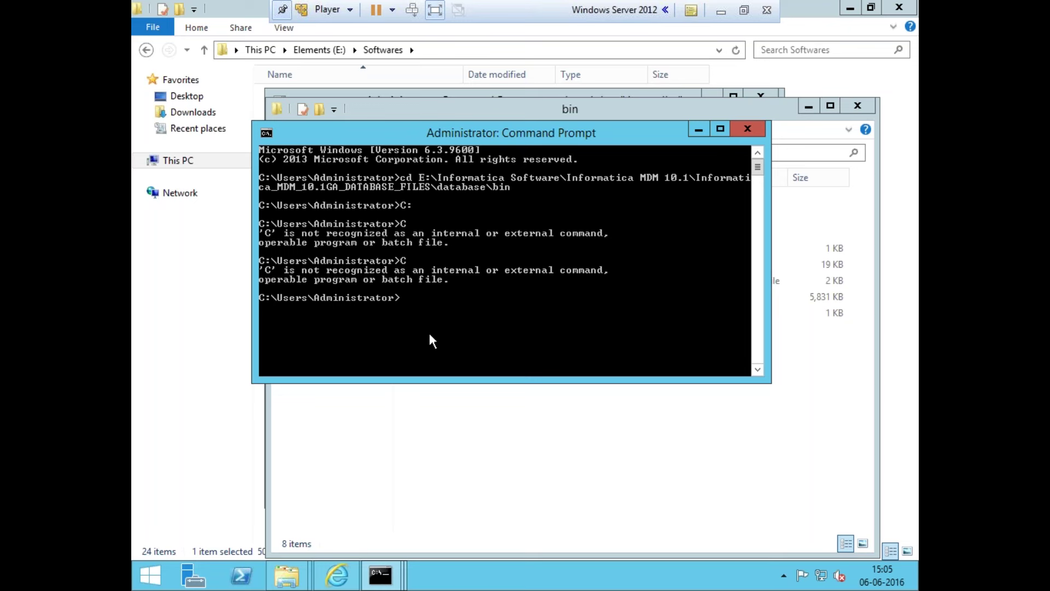
{"action": "right_click", "coordinate": [429, 331]}
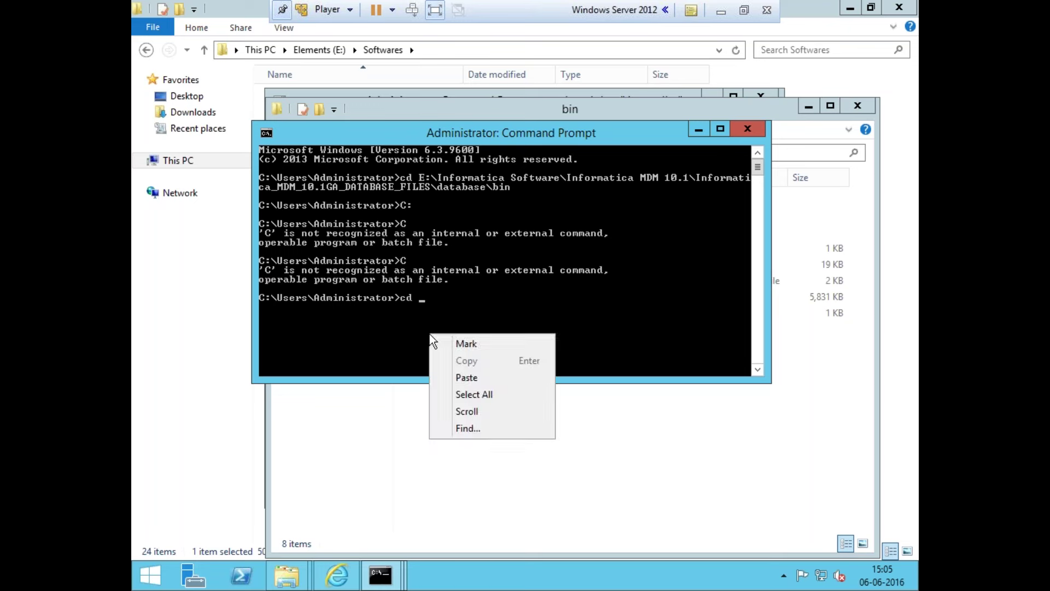
{"action": "left_click", "coordinate": [448, 378]}
{"action": "key", "text": "Return"}
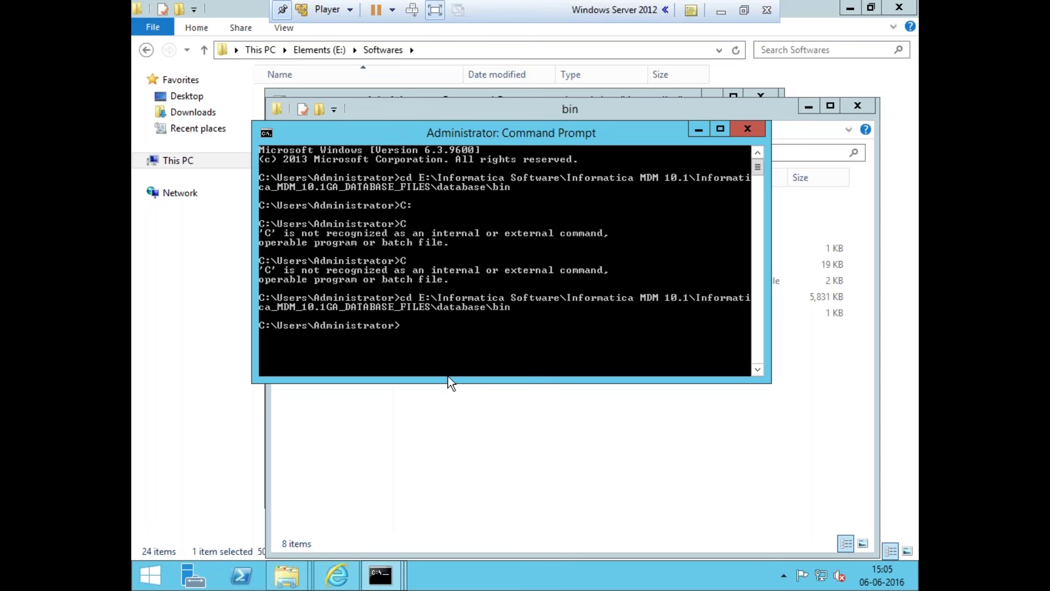
{"action": "type", "text": "C:"}
{"action": "key", "text": "Return"}
{"action": "key", "text": "Return"}
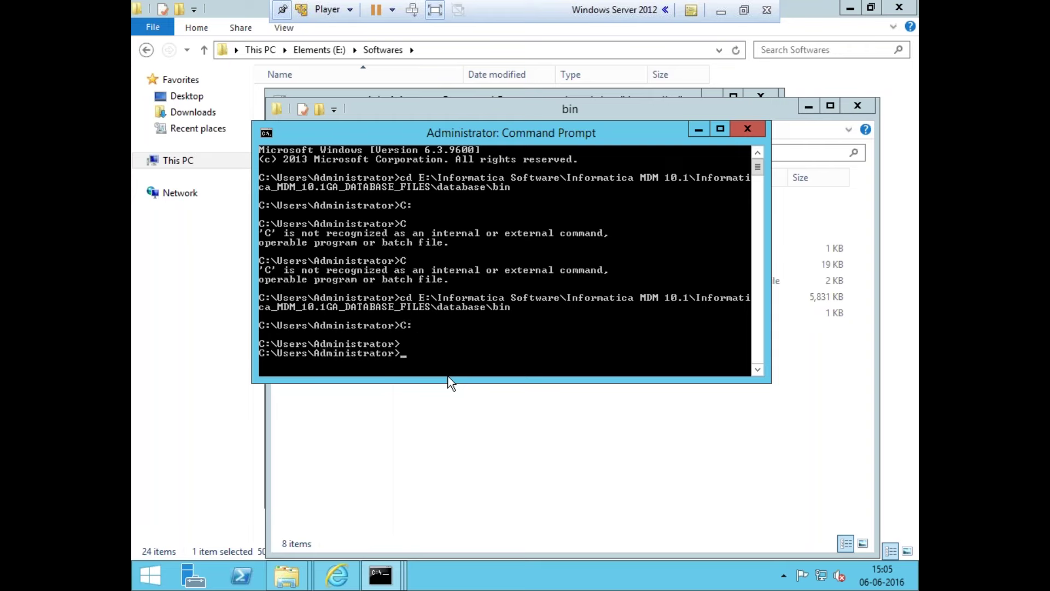
{"action": "left_click", "coordinate": [747, 130]}
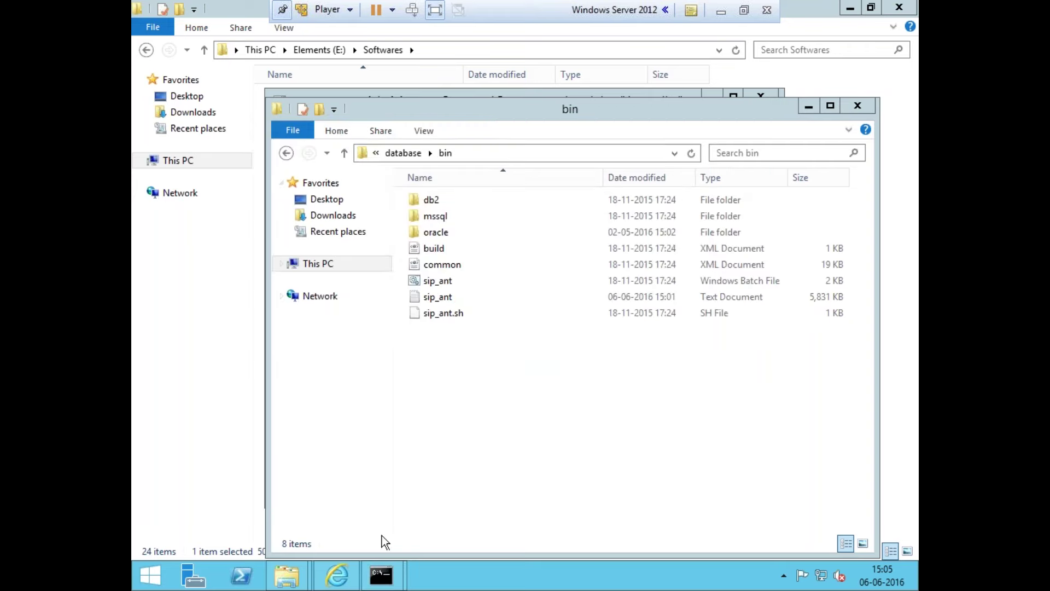
Open a fresh admin console, cd to the pasted bin path and run C:, then view the host's install notes
{"action": "right_click", "coordinate": [381, 575]}
{"action": "left_click", "coordinate": [386, 498]}
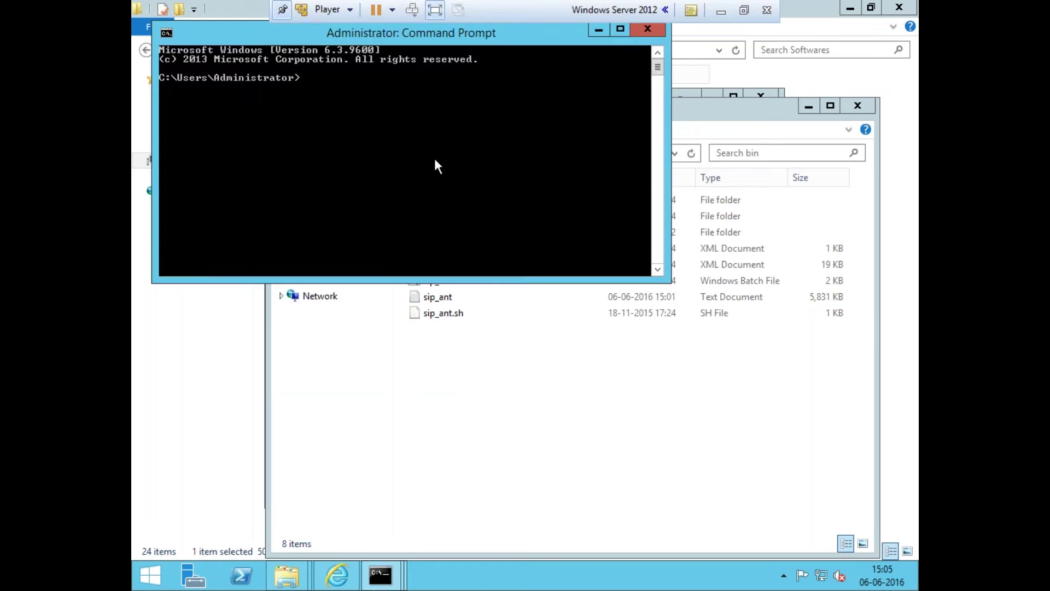
{"action": "type", "text": "cd"}
{"action": "right_click", "coordinate": [436, 159]}
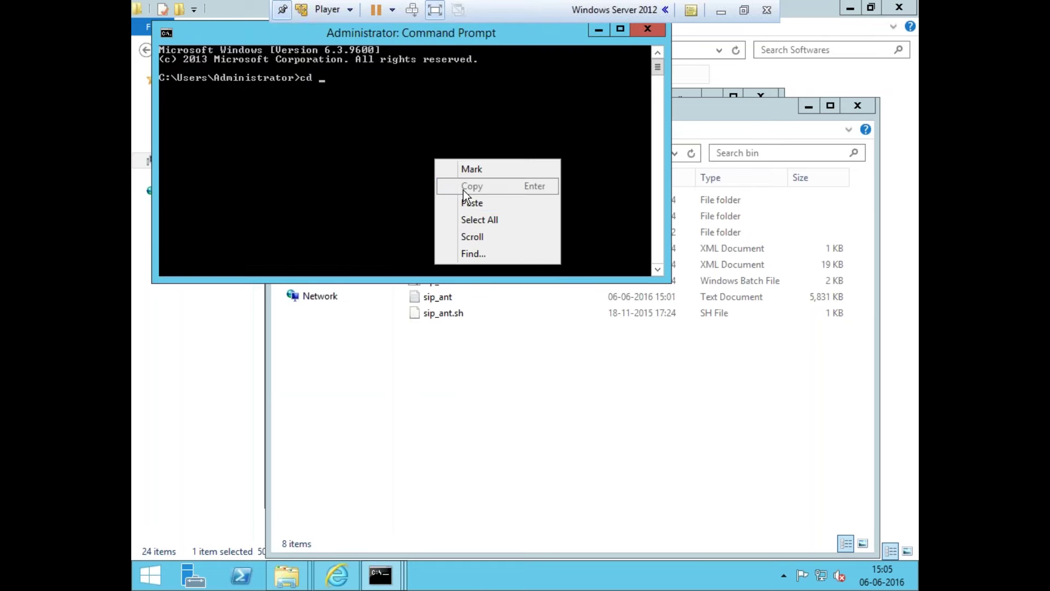
{"action": "left_click", "coordinate": [469, 203]}
{"action": "key", "text": "Return"}
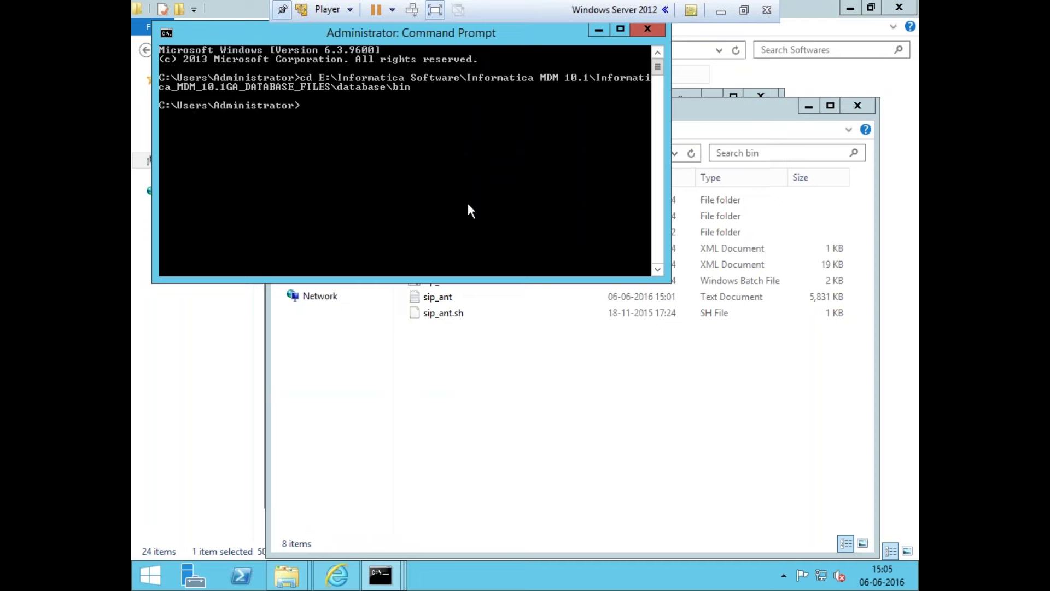
{"action": "type", "text": "C:"}
{"action": "key", "text": "Return"}
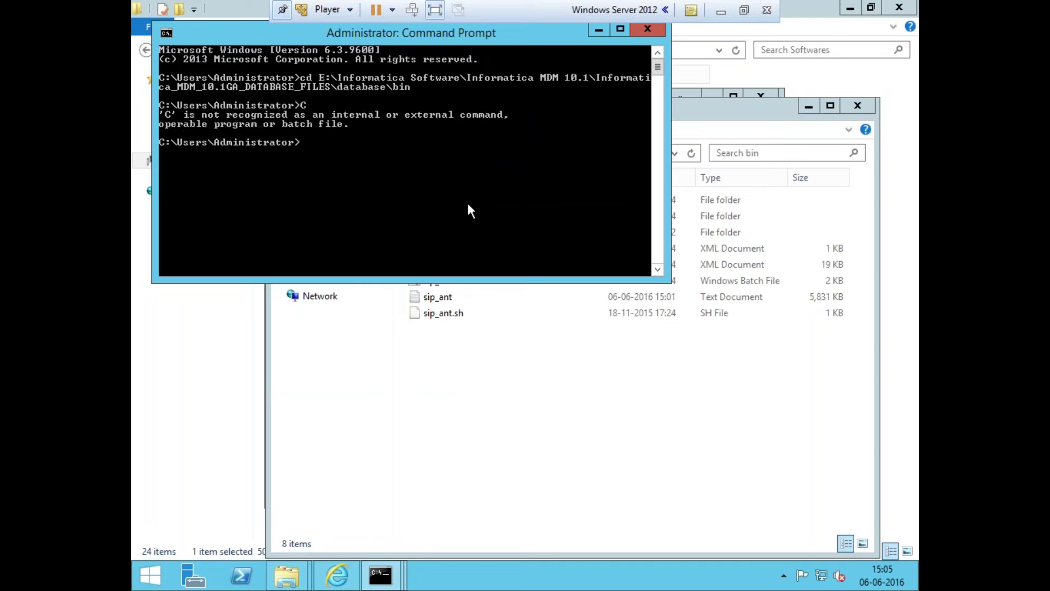
{"action": "type", "text": "C:"}
{"action": "key", "text": "Return"}
{"action": "type", "text": "\\"}
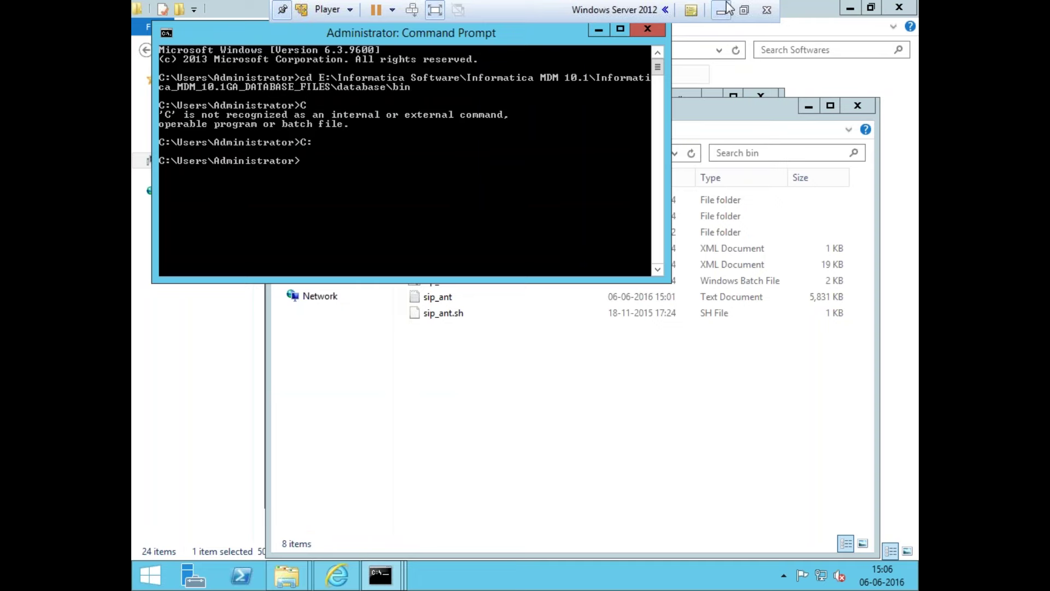
{"action": "left_click", "coordinate": [721, 11]}
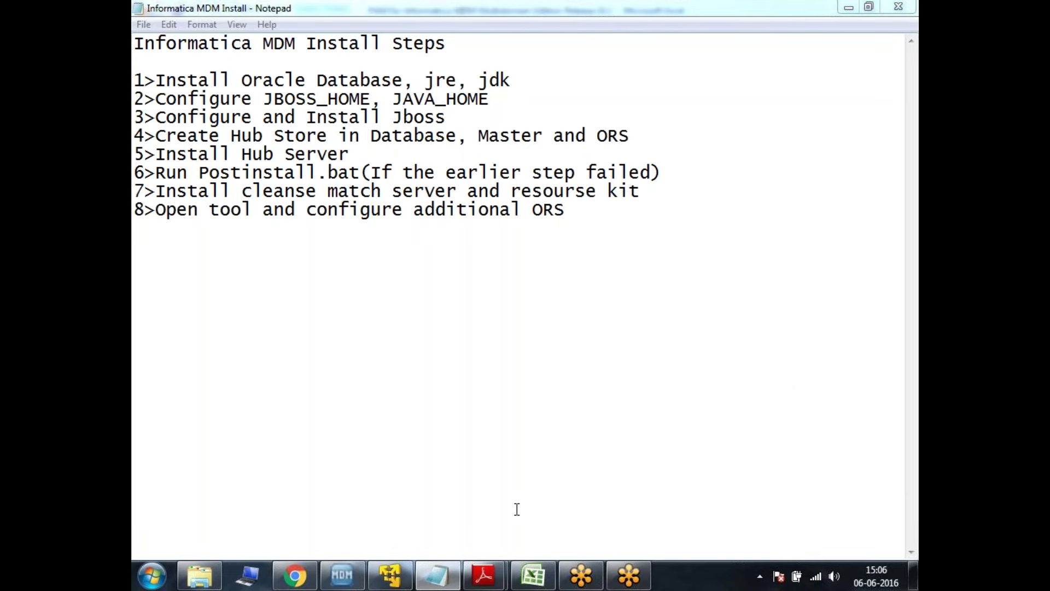
Maximize the console's height and clear it with cls
{"action": "left_click", "coordinate": [401, 579]}
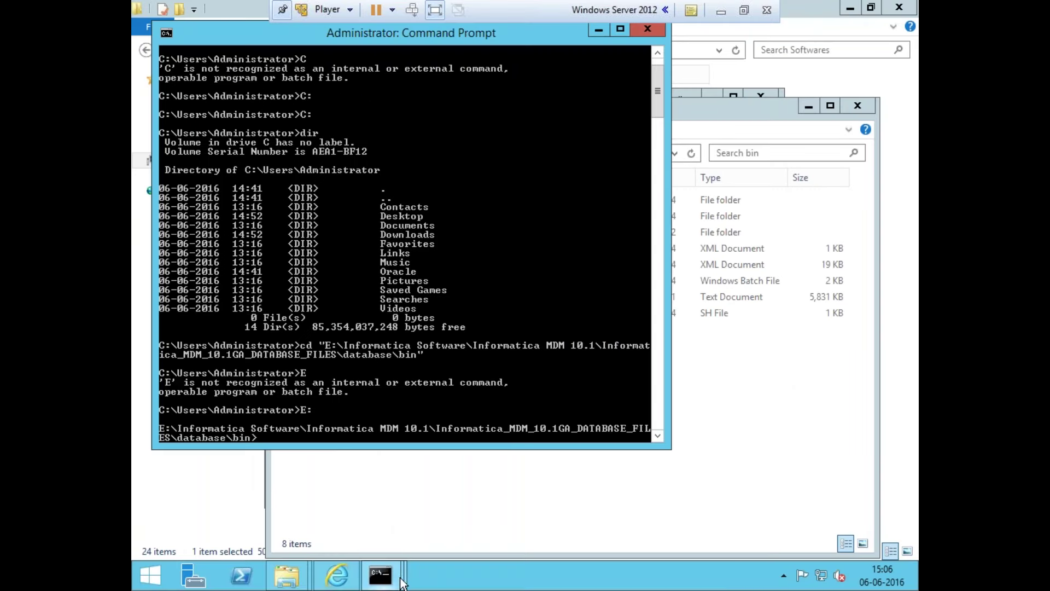
{"action": "double_click", "coordinate": [348, 449]}
{"action": "type", "text": "cls"}
{"action": "key", "text": "Return"}
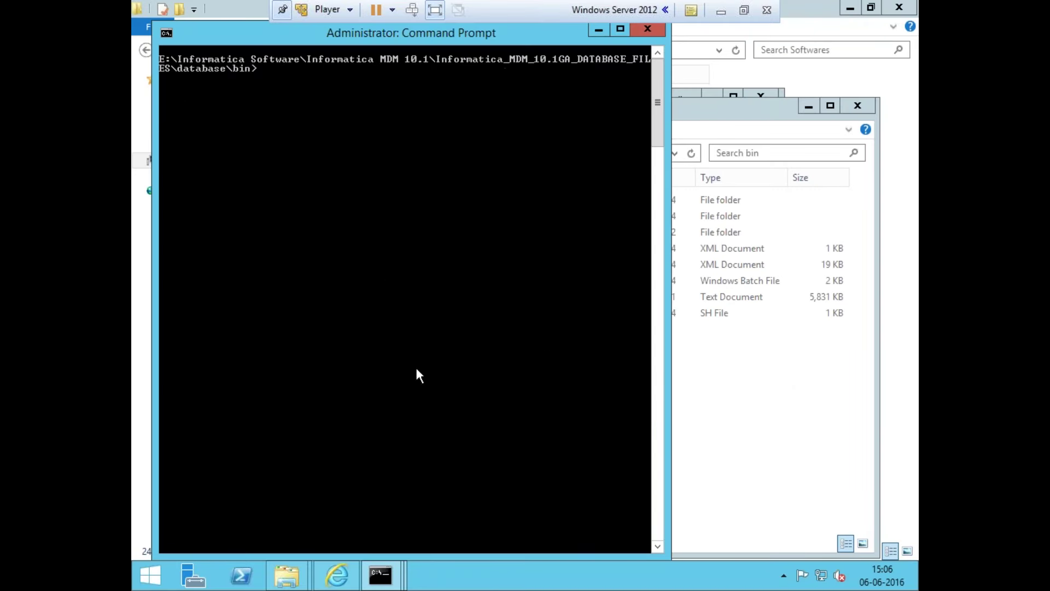
Close the finished SQL*Plus session window and bring the Softwares folder forward
{"action": "left_click_drag", "start_coordinate": [425, 41], "coordinate": [525, 177]}
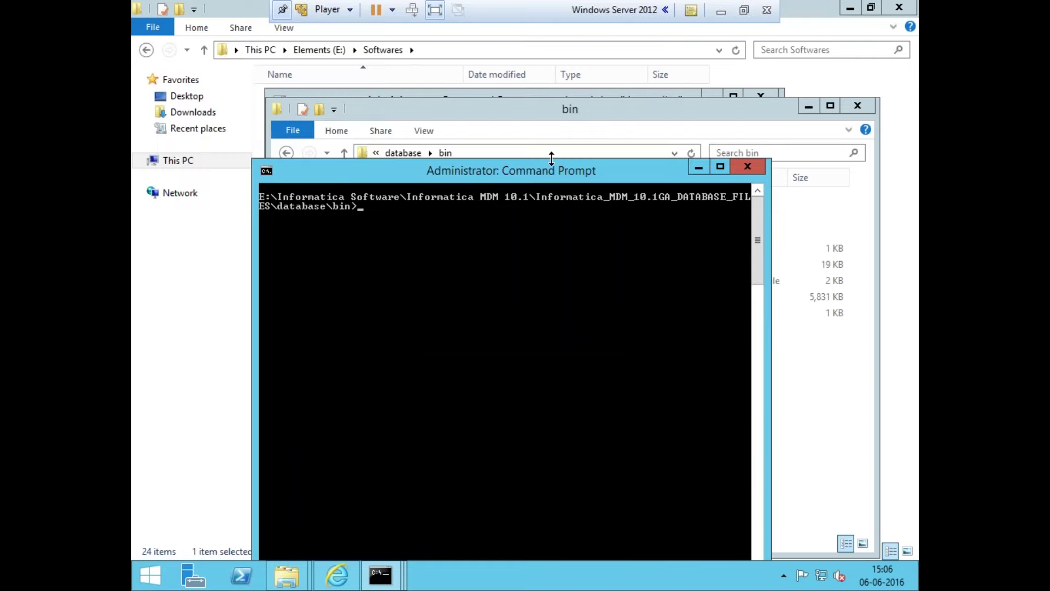
{"action": "left_click", "coordinate": [808, 105]}
{"action": "left_click", "coordinate": [684, 101]}
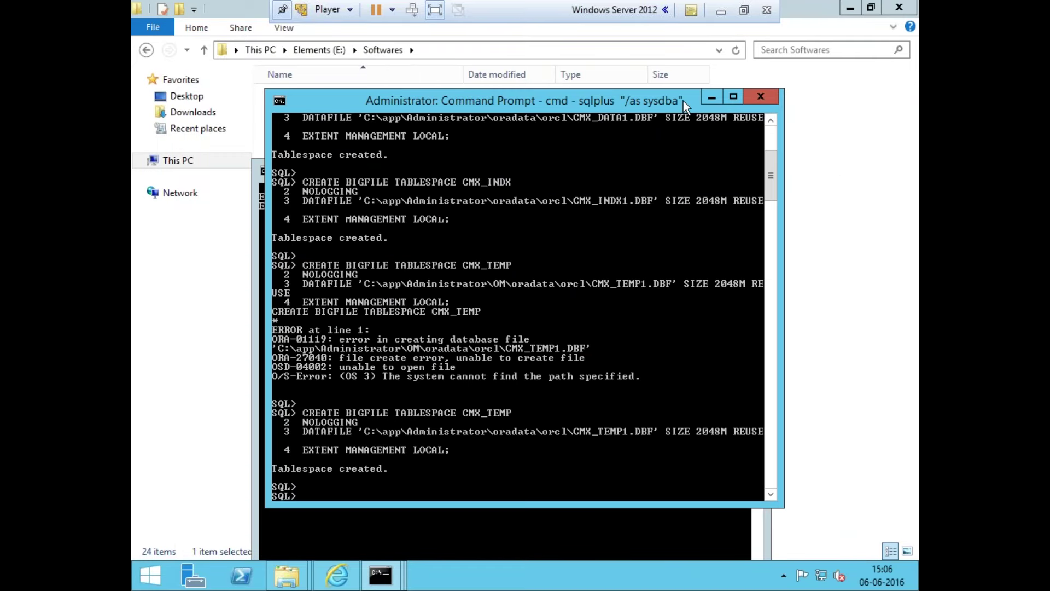
{"action": "left_click", "coordinate": [768, 105]}
{"action": "left_click_drag", "start_coordinate": [651, 174], "coordinate": [708, 158]}
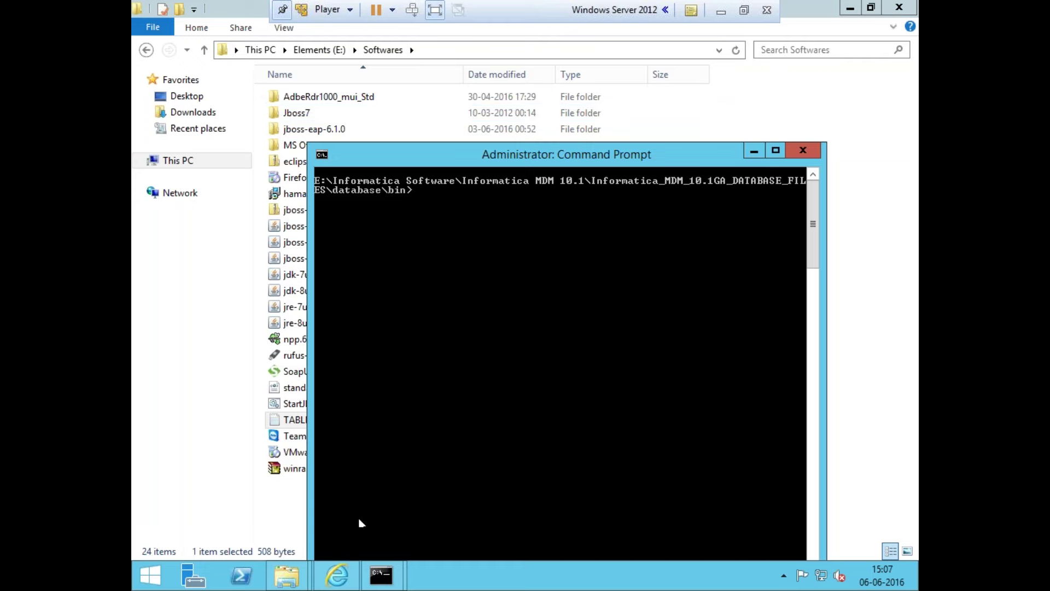
{"action": "mouse_move", "coordinate": [287, 575]}
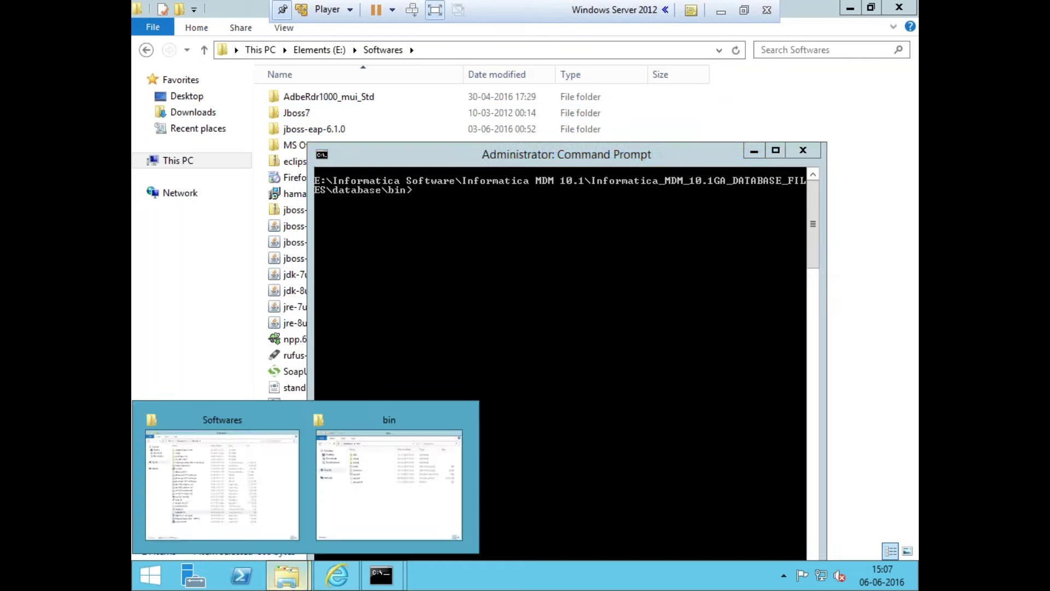
{"action": "left_click", "coordinate": [254, 472]}
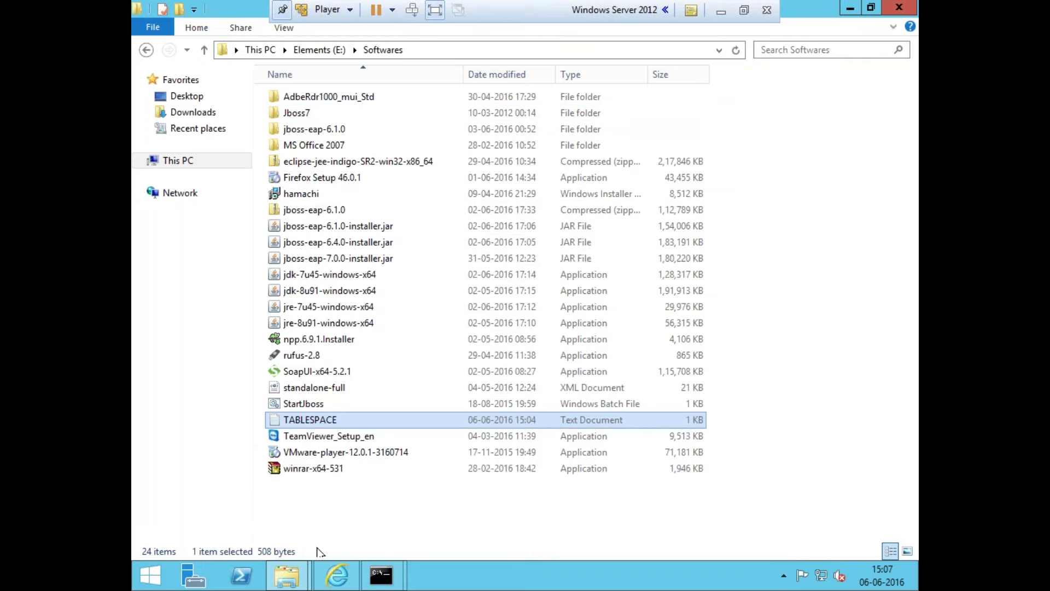
Close the database bin Explorer window and bring the administrator console forward
{"action": "mouse_move", "coordinate": [287, 575]}
{"action": "left_click", "coordinate": [386, 498]}
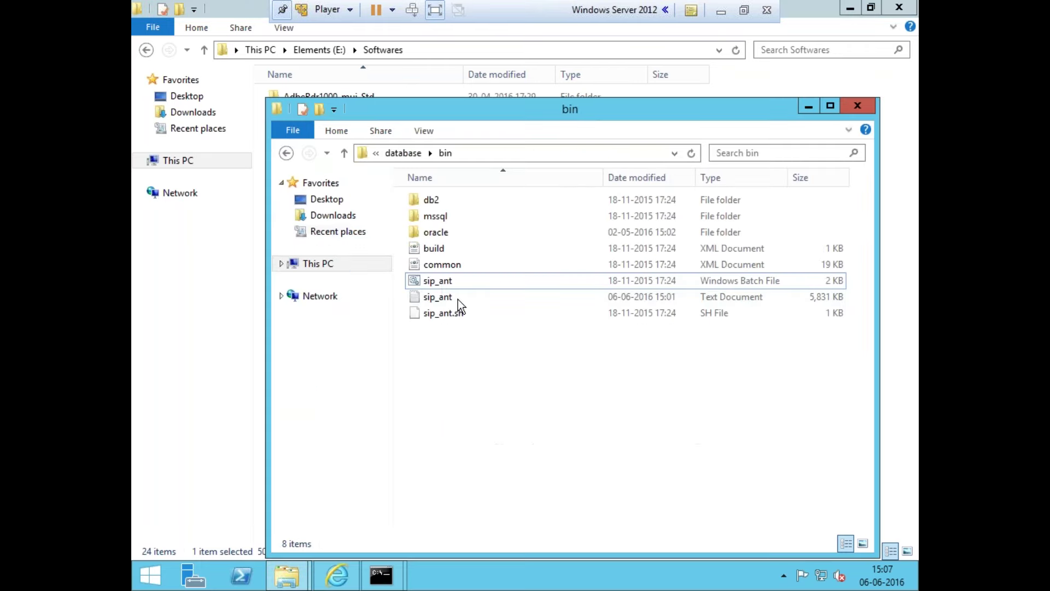
{"action": "left_click", "coordinate": [442, 284]}
{"action": "key", "text": "alt+F4"}
{"action": "mouse_move", "coordinate": [381, 575]}
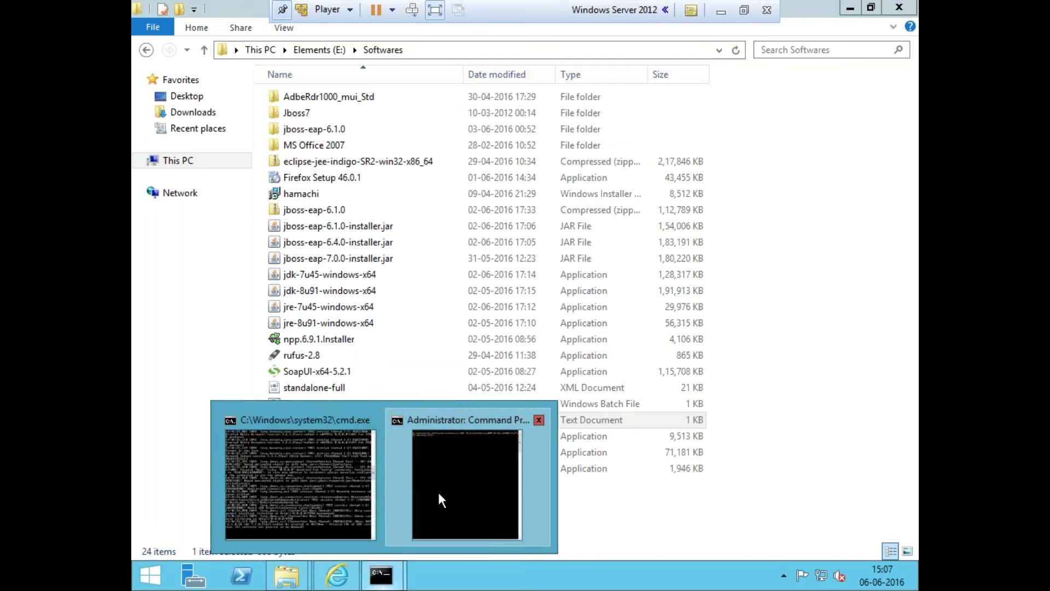
{"action": "left_click", "coordinate": [427, 495]}
Run sip_ant.bat create_system for ORACLE, accepting defaults and passwords, until BUILD SUCCESSFUL
{"action": "type", "text": "sip_ant.bat "}
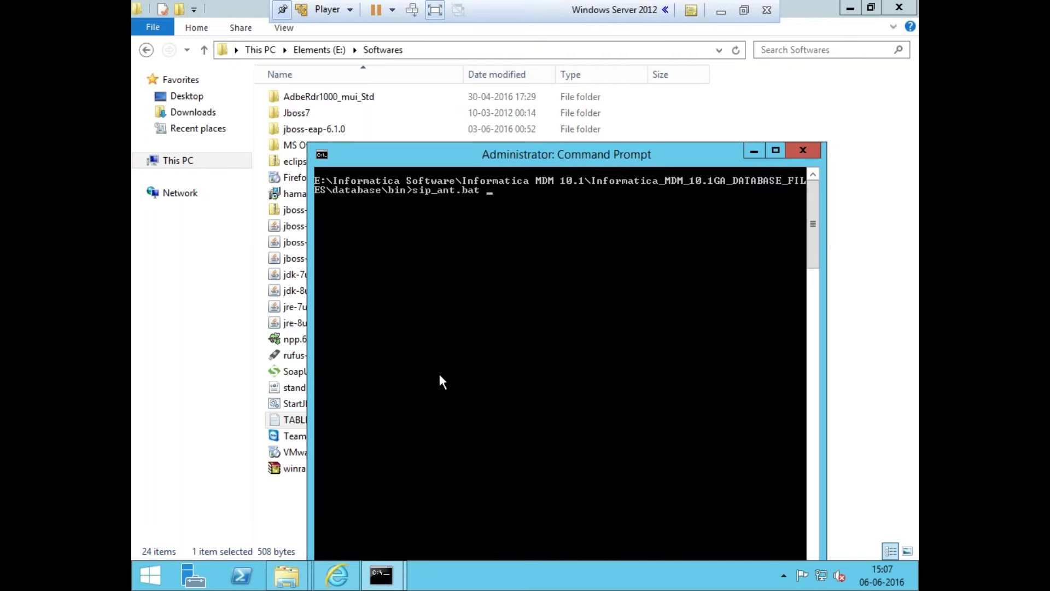
{"action": "type", "text": "create_system"}
{"action": "key", "text": "Return"}
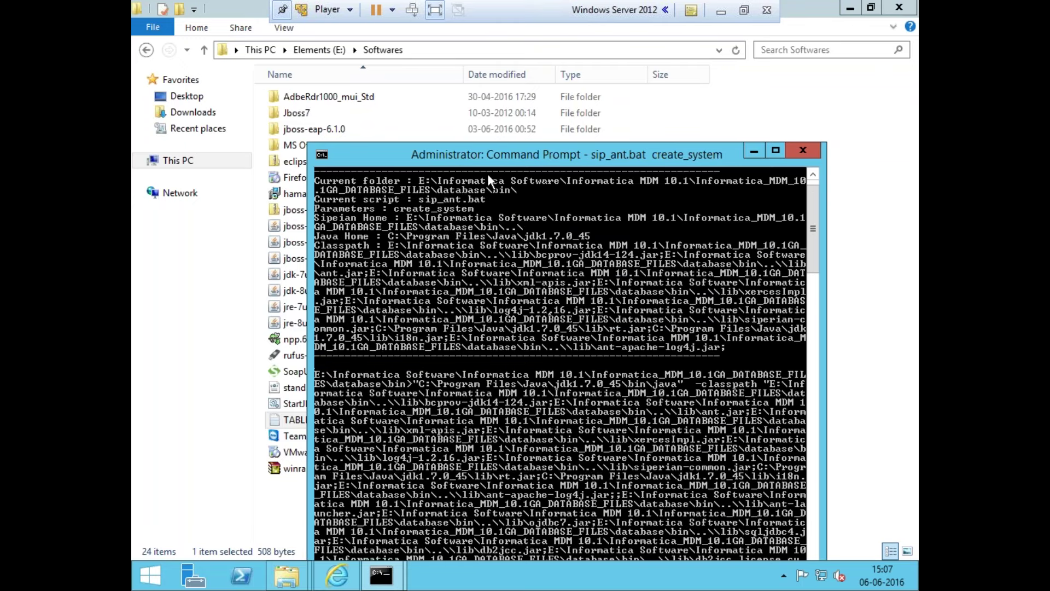
{"action": "left_click_drag", "start_coordinate": [510, 163], "coordinate": [464, 32]}
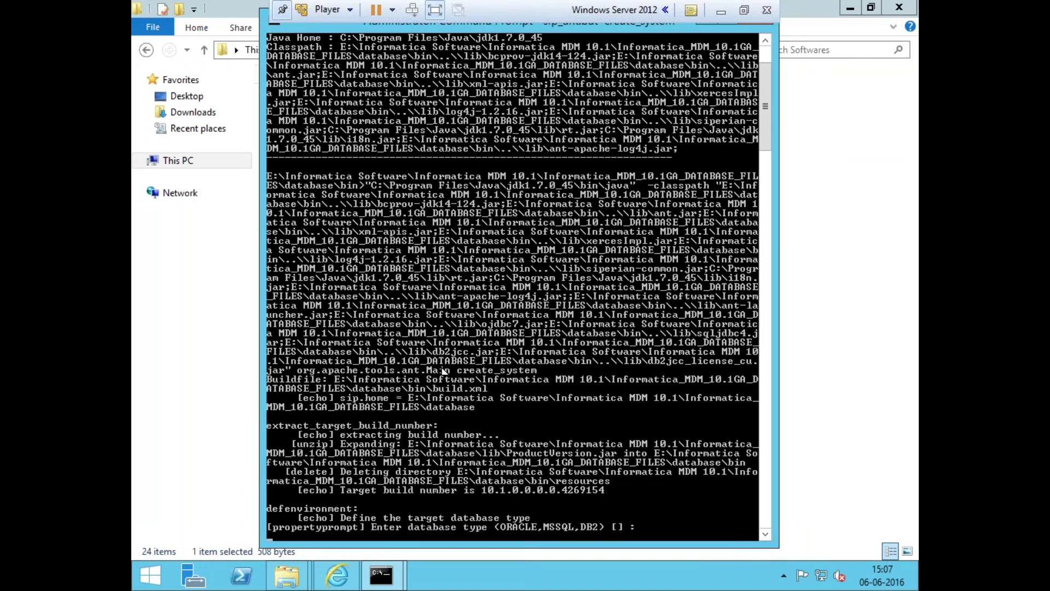
{"action": "type", "text": "ORACLE"}
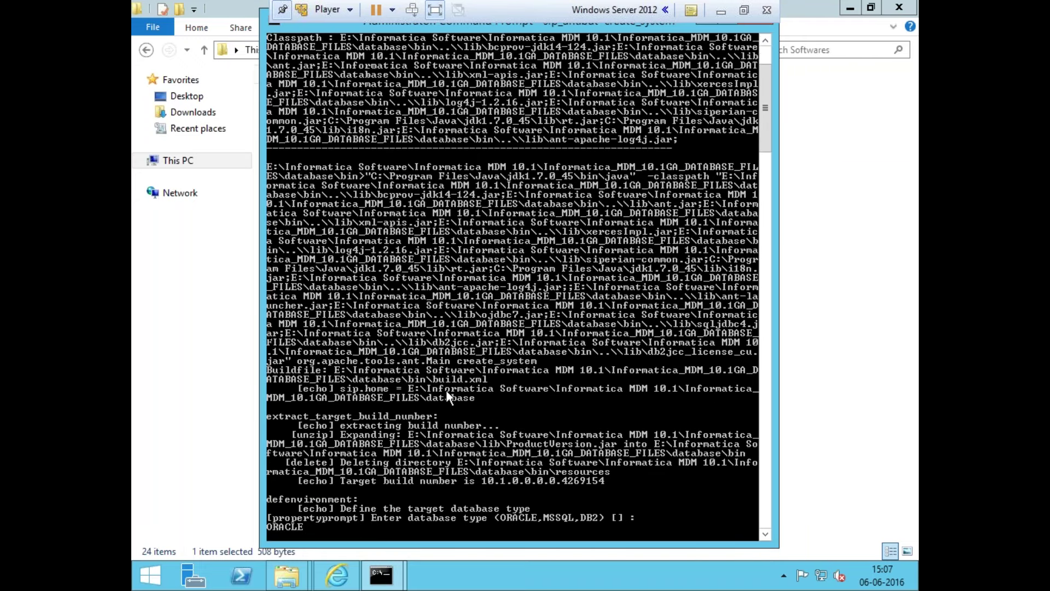
{"action": "key", "text": "Return"}
{"action": "key", "text": "Return"}
{"action": "key", "text": "Return"}
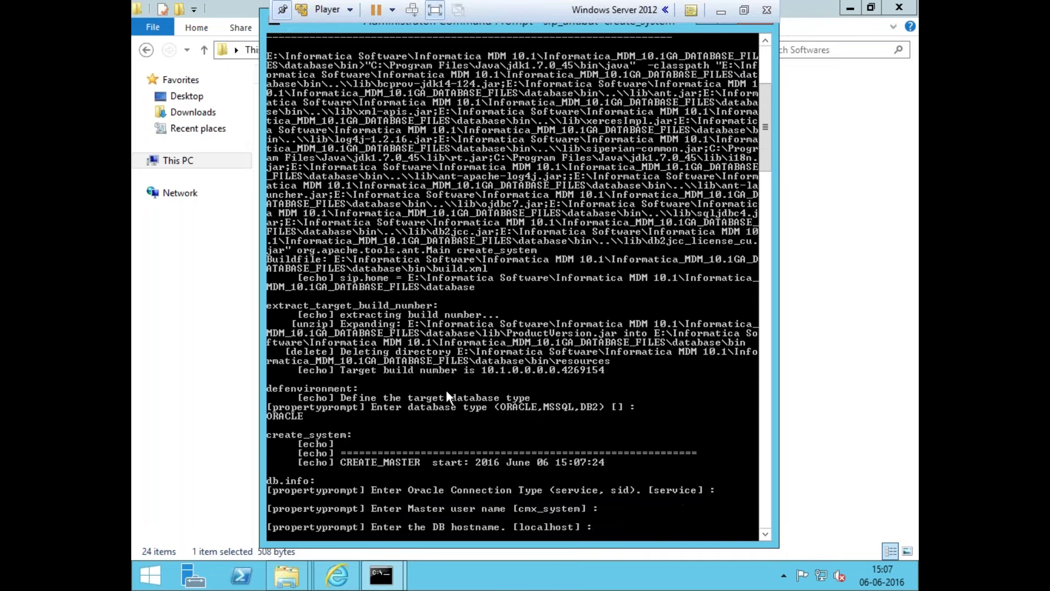
{"action": "key", "text": "Return"}
{"action": "key", "text": "Return"}
{"action": "key", "text": "Return"}
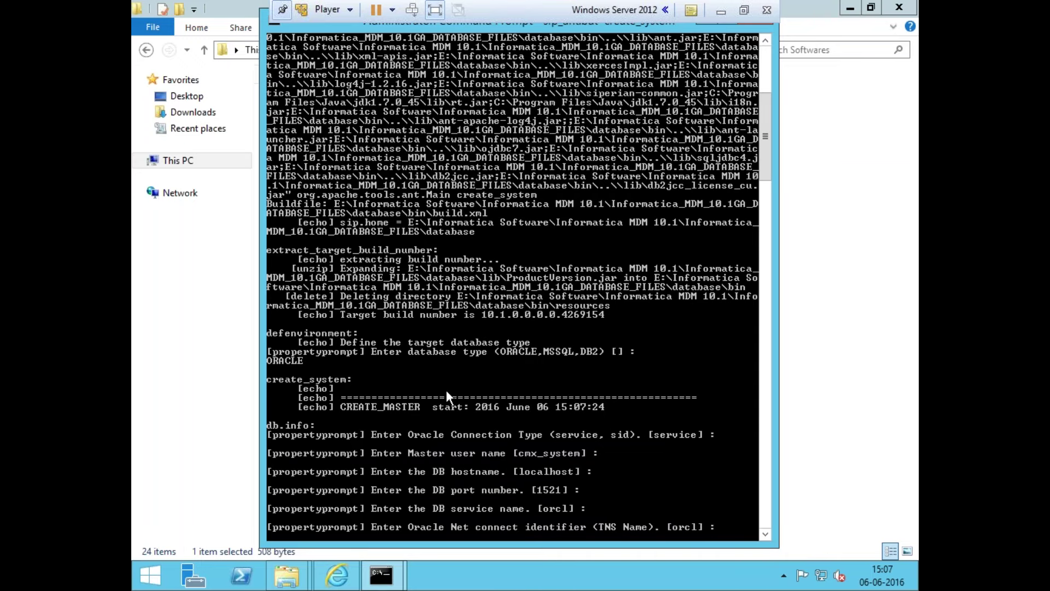
{"action": "key", "text": "Return"}
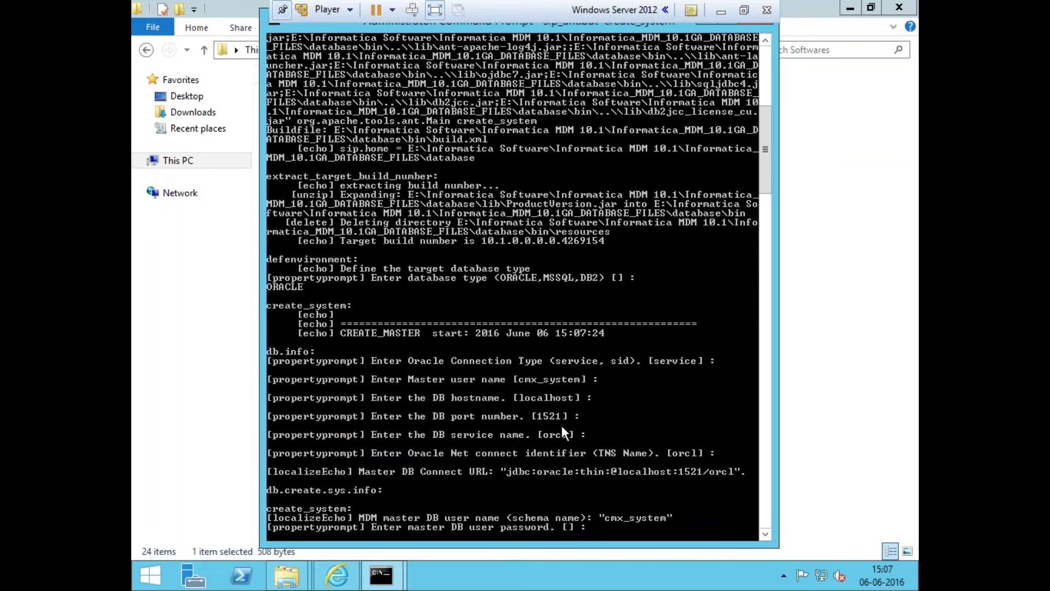
{"action": "key", "text": "Return"}
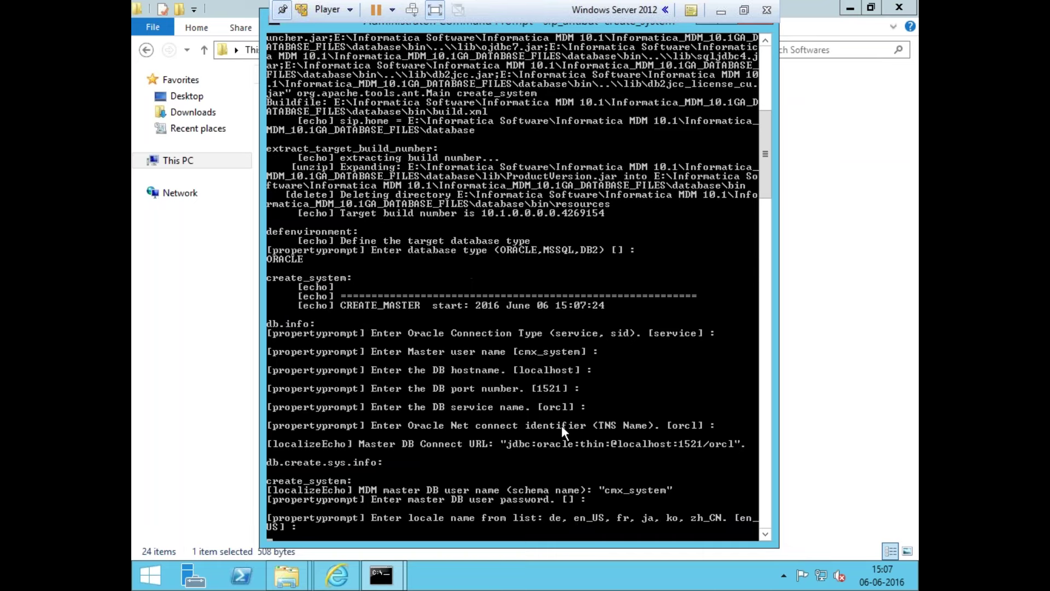
{"action": "key", "text": "Return"}
{"action": "key", "text": "Return"}
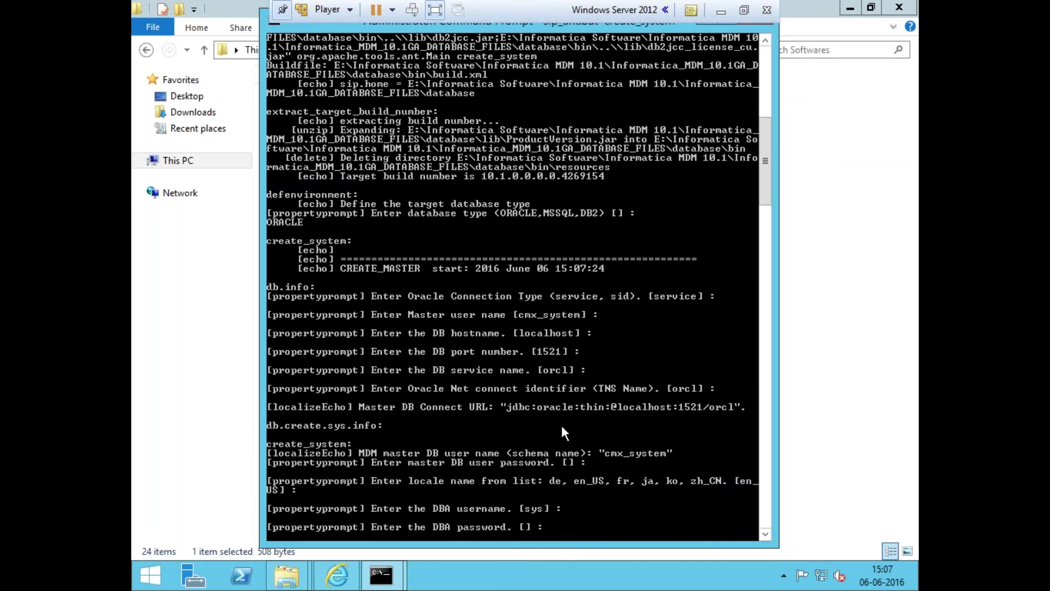
{"action": "key", "text": "Return"}
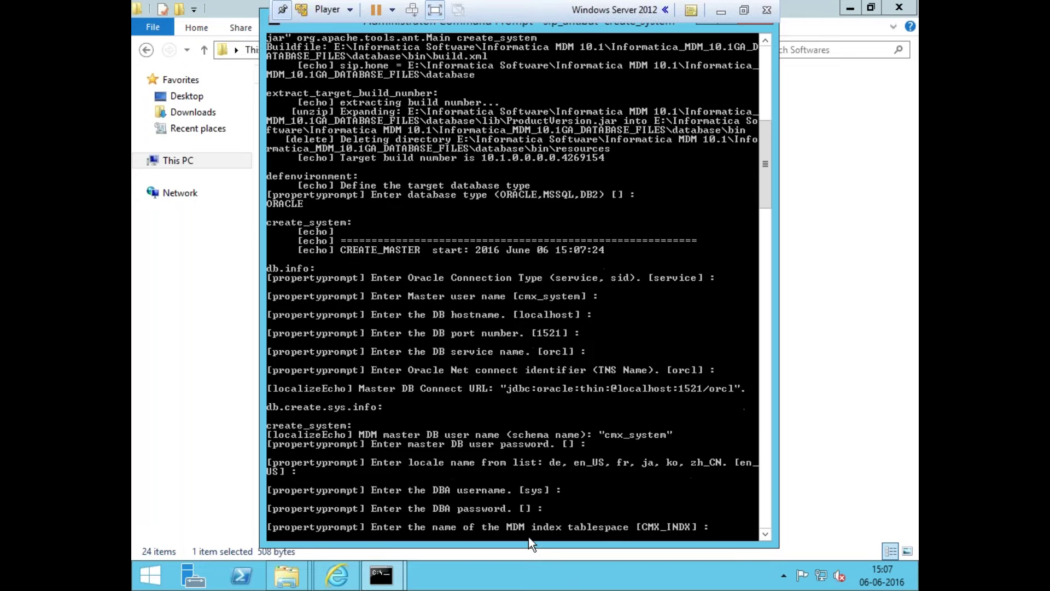
{"action": "key", "text": "Return"}
{"action": "key", "text": "Return"}
{"action": "key", "text": "Return"}
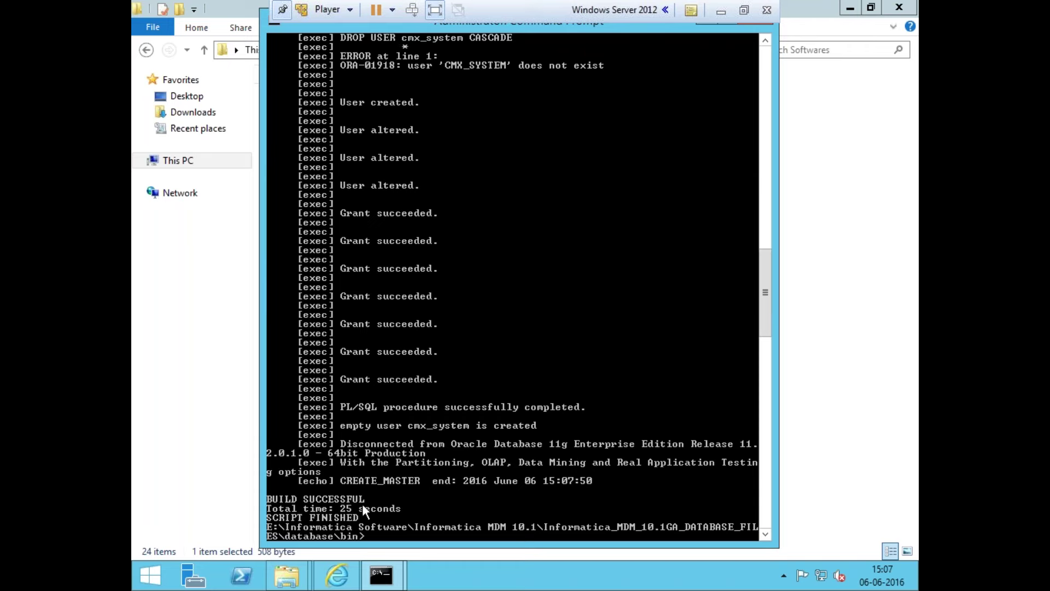
{"action": "key", "text": "Up"}
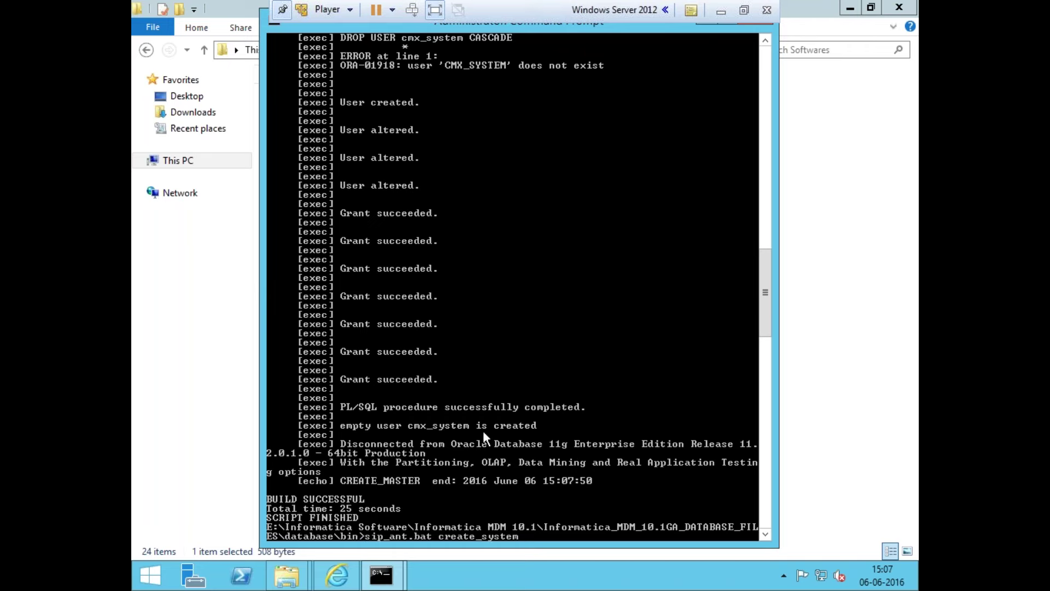
Change the recalled command to sip_ant.bat import_system and run it for ORACLE with default password and locale
{"action": "key", "text": "Left"}
{"action": "key", "text": "Left"}
{"action": "key", "text": "Left"}
{"action": "key", "text": "Left"}
{"action": "key", "text": "Left"}
{"action": "key", "text": "Left"}
{"action": "key", "text": "Left"}
{"action": "key", "text": "Left"}
{"action": "key", "text": "Left"}
{"action": "key", "text": "Right"}
{"action": "key", "text": "Right"}
{"action": "key", "text": "BackSpace"}
{"action": "key", "text": "BackSpace"}
{"action": "key", "text": "BackSpace"}
{"action": "key", "text": "BackSpace"}
{"action": "key", "text": "BackSpace"}
{"action": "key", "text": "BackSpace"}
{"action": "type", "text": "import"}
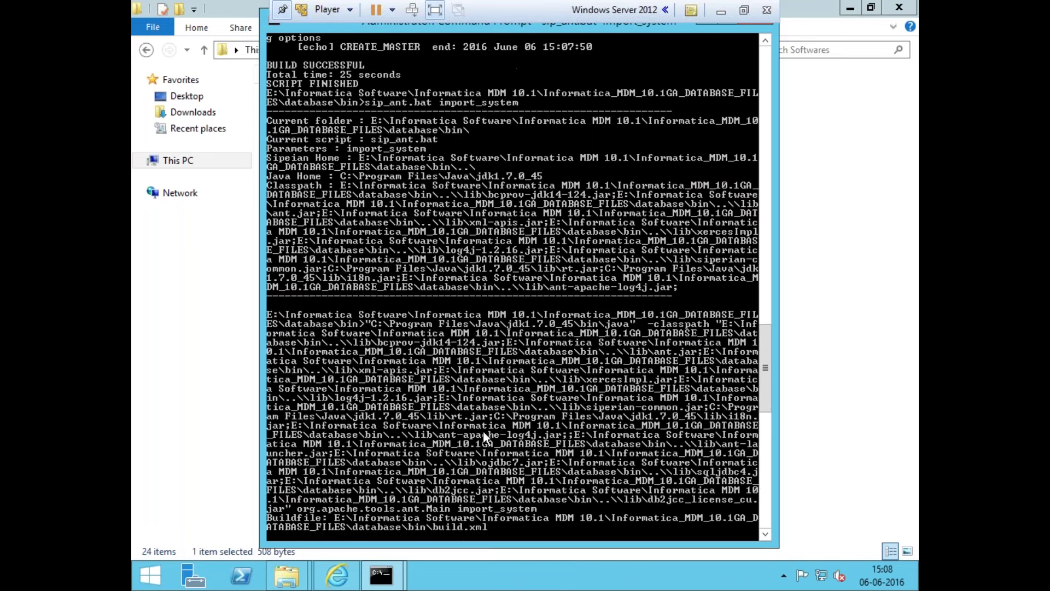
{"action": "type", "text": "ORACLE"}
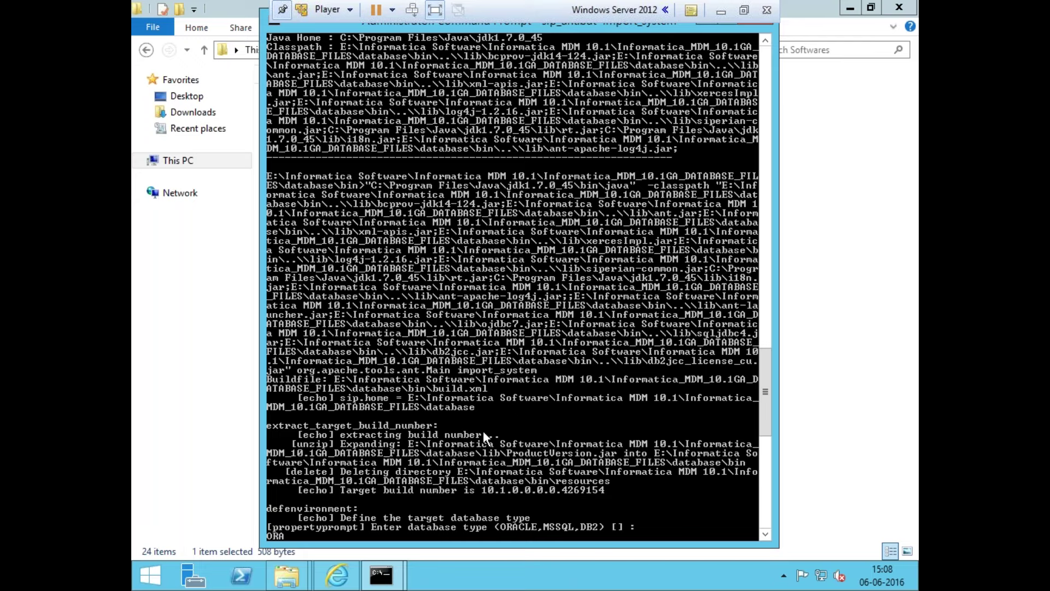
{"action": "key", "text": "Return"}
{"action": "key", "text": "Return"}
{"action": "key", "text": "Return"}
{"action": "key", "text": "Return"}
{"action": "key", "text": "Return"}
{"action": "key", "text": "Return"}
{"action": "key", "text": "Return"}
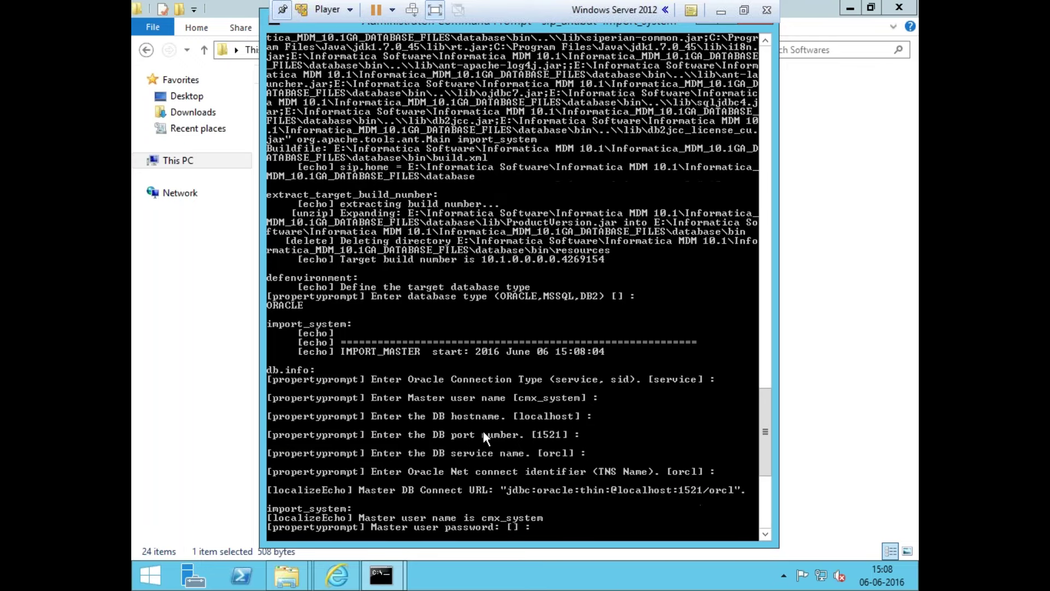
{"action": "key", "text": "Return"}
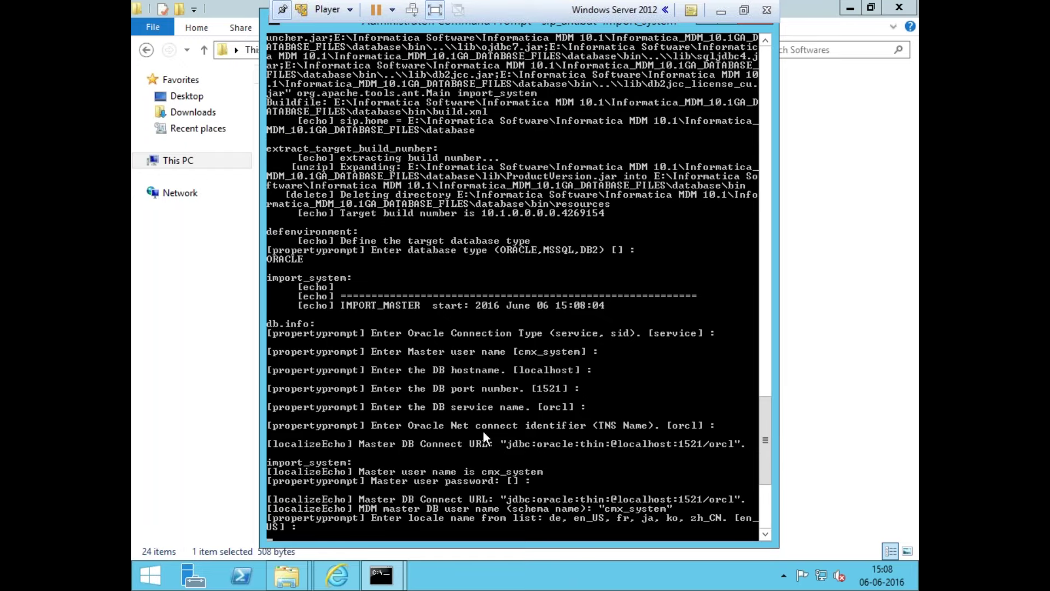
{"action": "key", "text": "Return"}
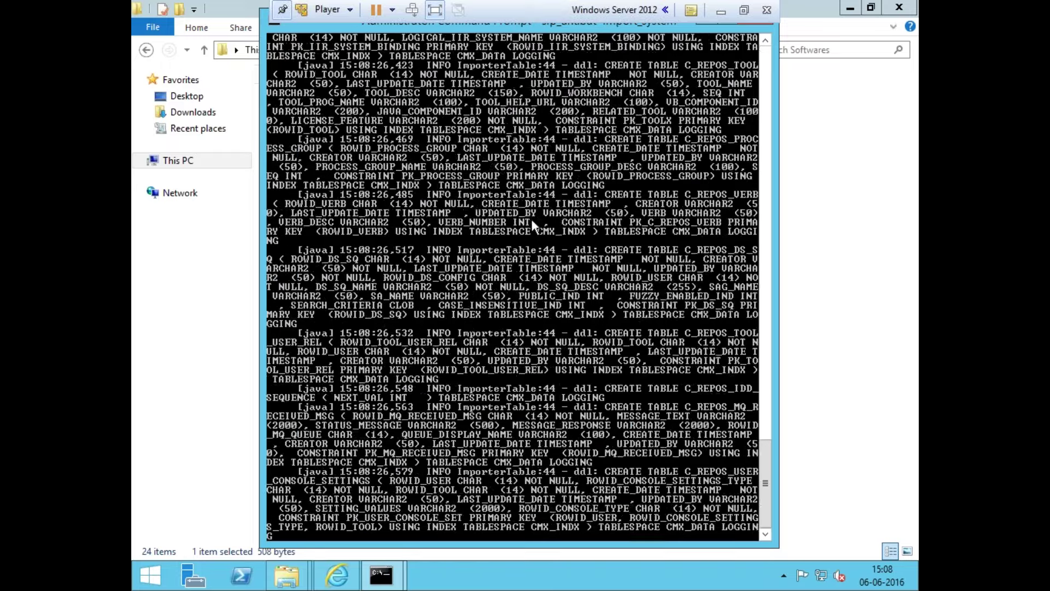
Bring the administrator console back to the front to see the finished import
{"action": "left_click", "coordinate": [259, 22]}
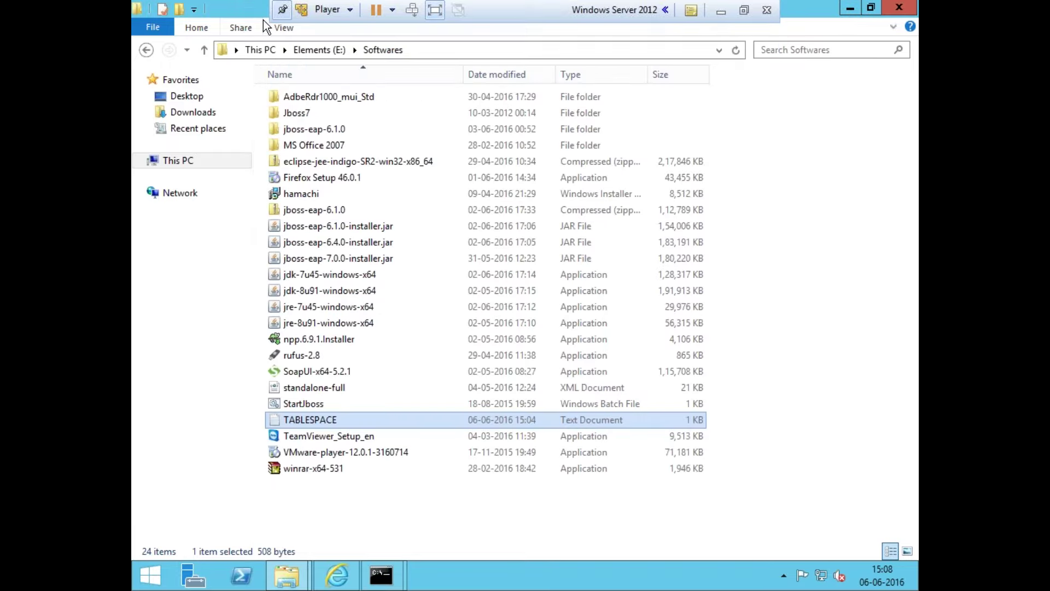
{"action": "mouse_move", "coordinate": [382, 575]}
{"action": "left_click", "coordinate": [435, 495]}
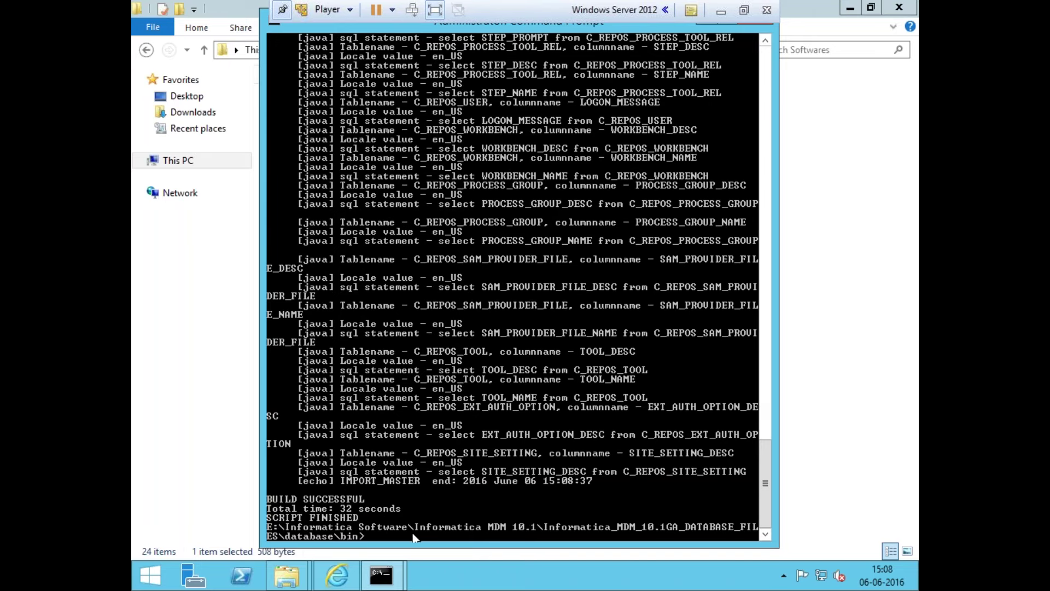
Run sip_ant.bat create_ors for ORACLE, accepting the default connection type, hostname and TNS name
{"action": "right_click", "coordinate": [540, 452]}
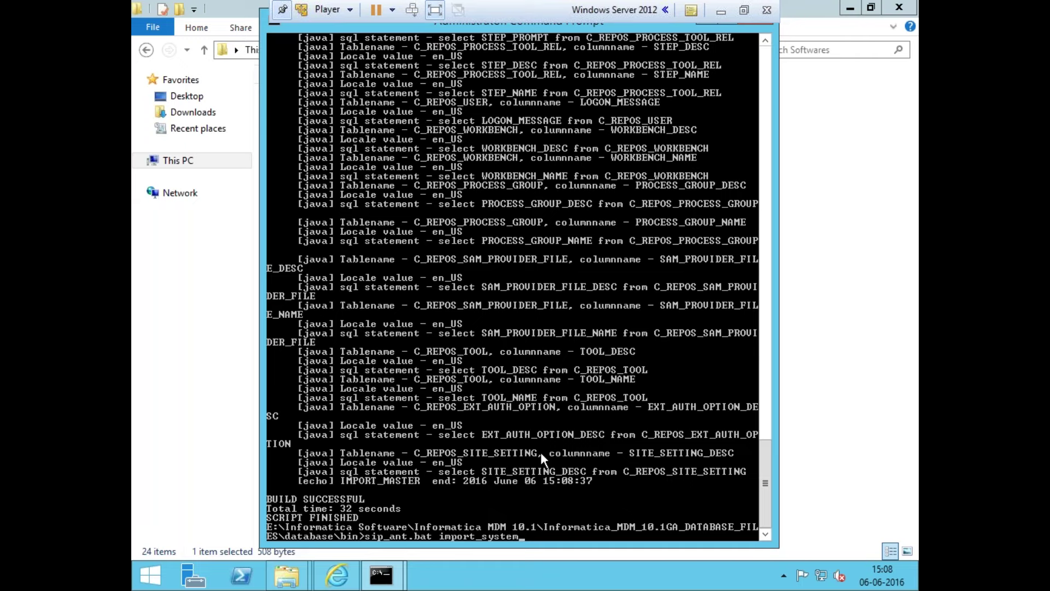
{"action": "key", "text": "BackSpace"}
{"action": "key", "text": "BackSpace"}
{"action": "key", "text": "BackSpace"}
{"action": "key", "text": "BackSpace"}
{"action": "key", "text": "BackSpace"}
{"action": "key", "text": "BackSpace"}
{"action": "key", "text": "BackSpace"}
{"action": "key", "text": "BackSpace"}
{"action": "key", "text": "BackSpace"}
{"action": "key", "text": "BackSpace"}
{"action": "key", "text": "BackSpace"}
{"action": "key", "text": "BackSpace"}
{"action": "key", "text": "BackSpace"}
{"action": "type", "text": "create_ors"}
{"action": "key", "text": "Return"}
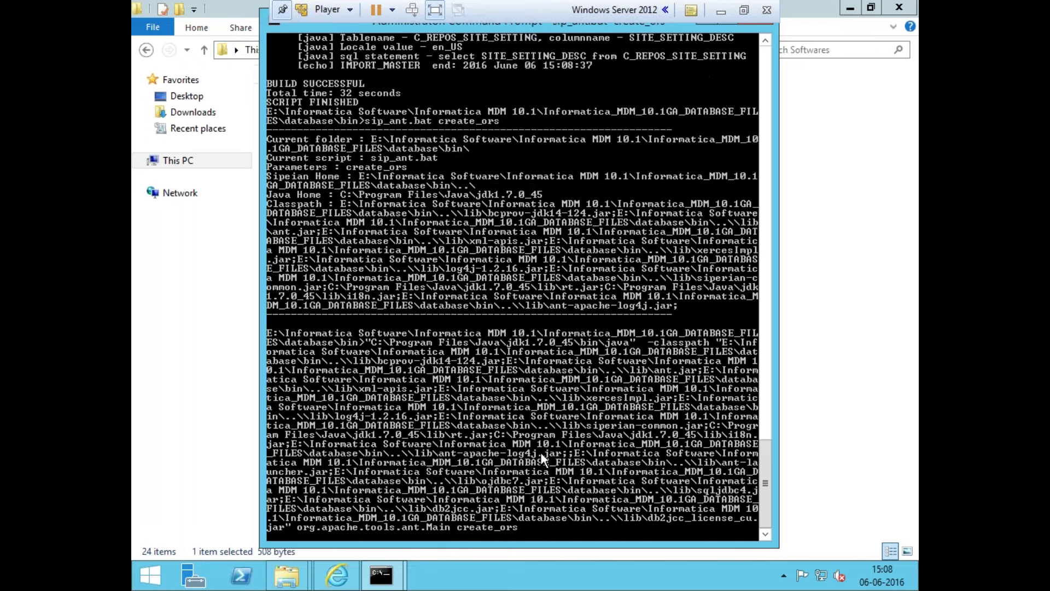
{"action": "type", "text": "ORACLE"}
{"action": "key", "text": "Return"}
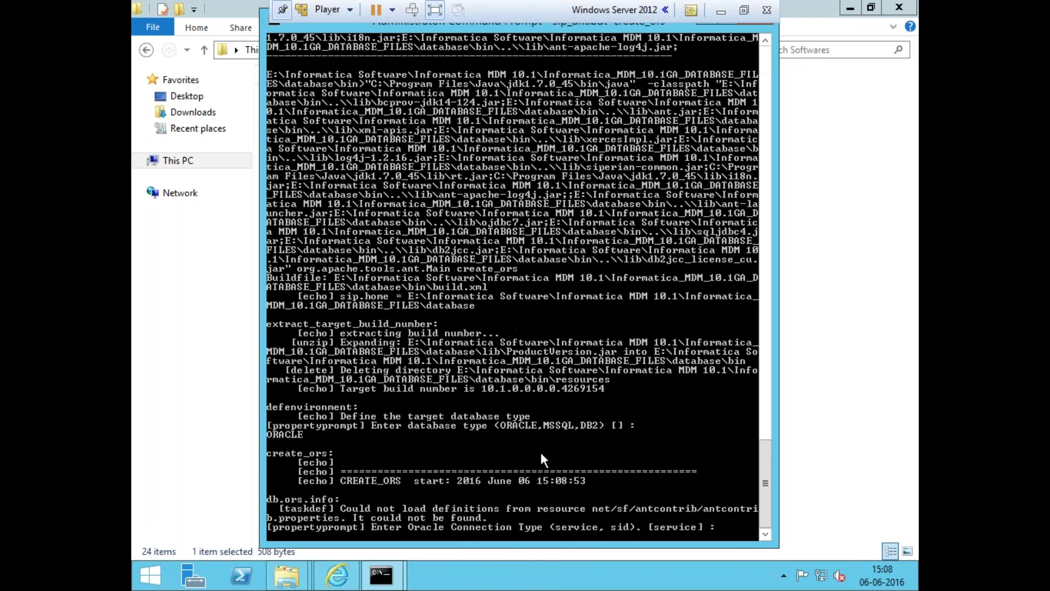
{"action": "key", "text": "Return"}
{"action": "key", "text": "Return"}
{"action": "key", "text": "Return"}
{"action": "key", "text": "Return"}
{"action": "key", "text": "Return"}
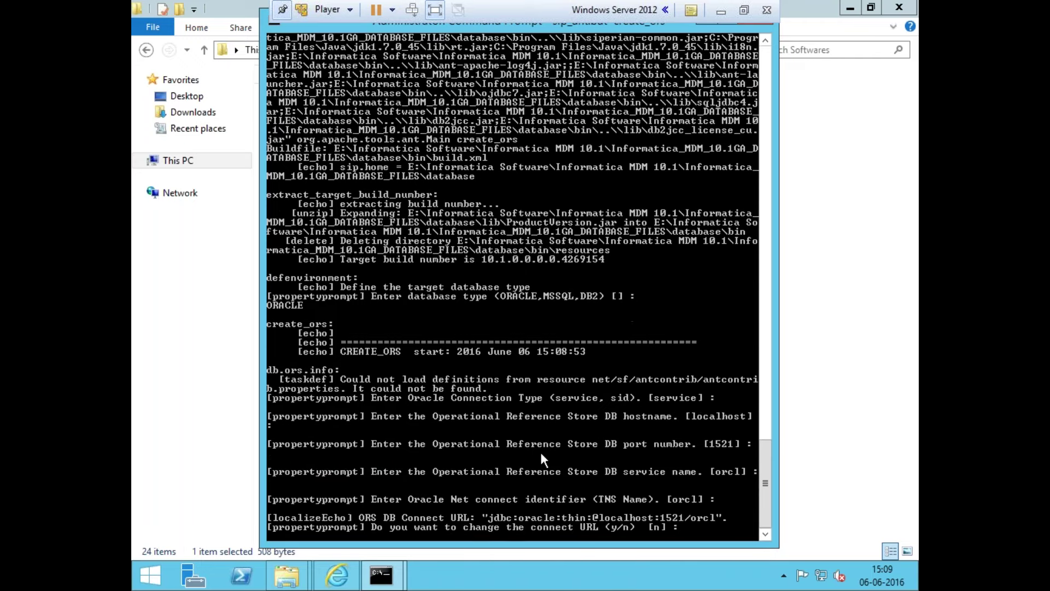
{"action": "key", "text": "Return"}
Enter ORS_SAMPLE as the ORS user, supply its password, and accept en_US locale and sys DBA defaults
{"action": "type", "text": "ORS_SAMPLE"}
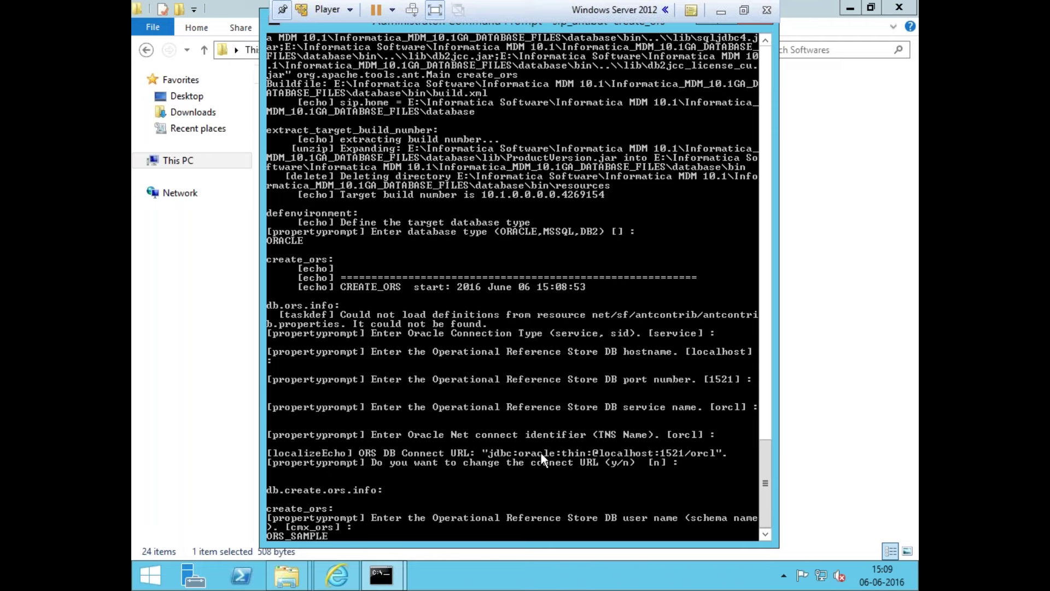
{"action": "key", "text": "Return"}
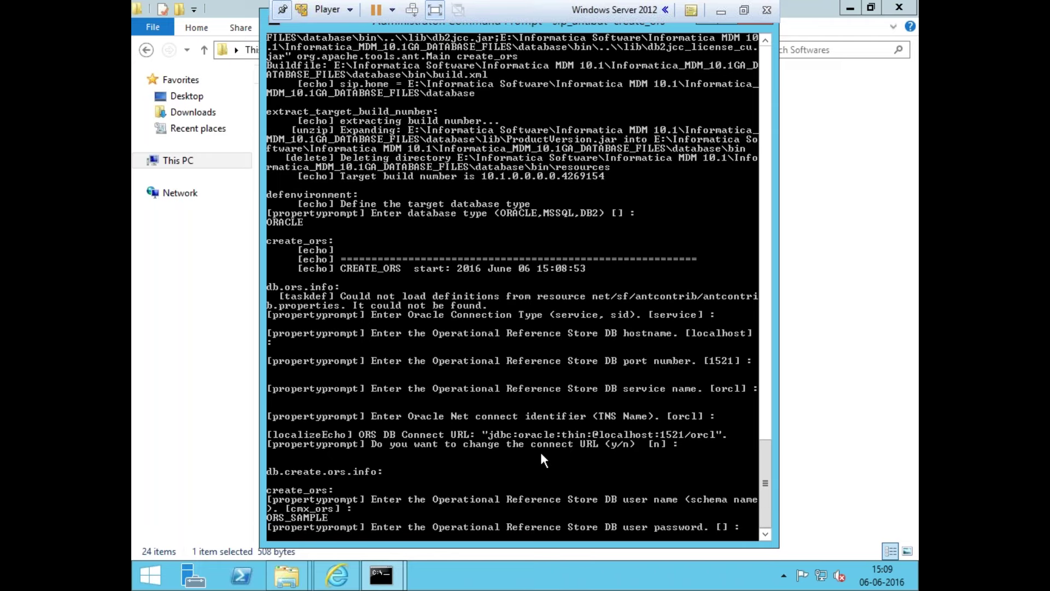
{"action": "key", "text": "Return"}
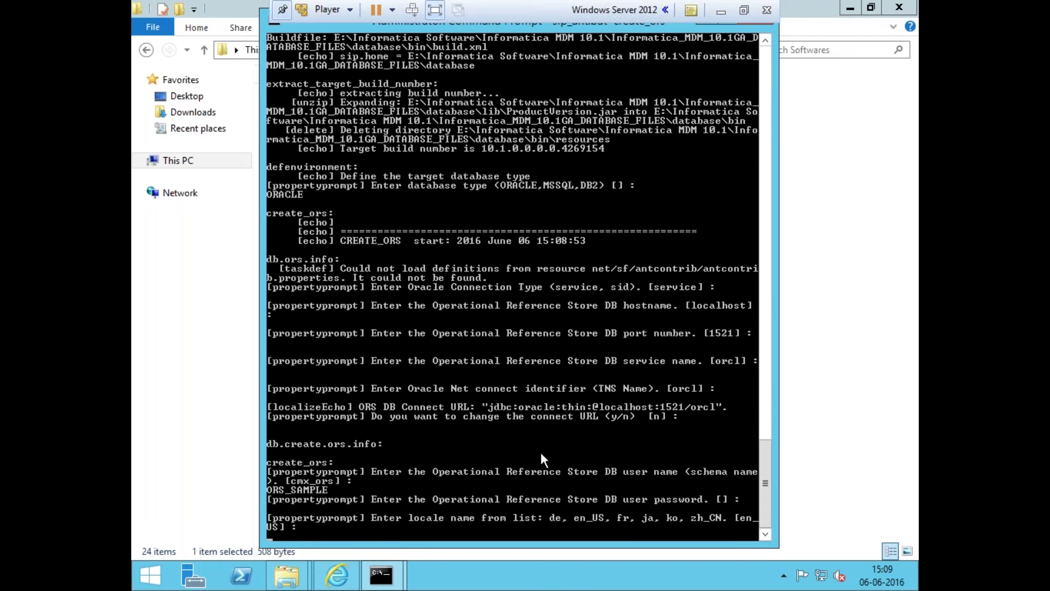
{"action": "key", "text": "Return"}
{"action": "key", "text": "Return"}
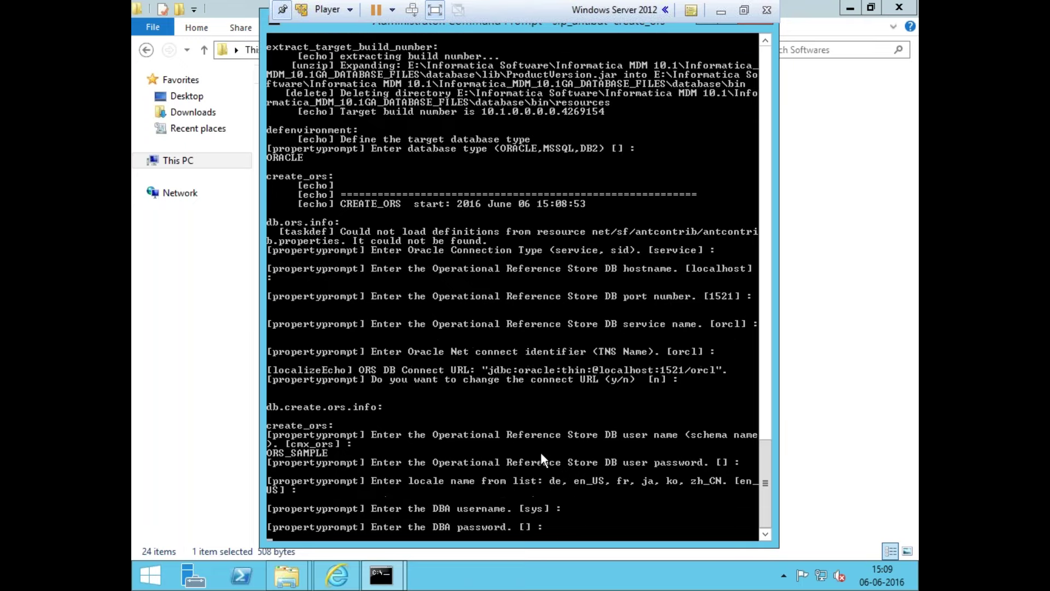
{"action": "key", "text": "Return"}
{"action": "key", "text": "Return"}
{"action": "key", "text": "Return"}
{"action": "key", "text": "Return"}
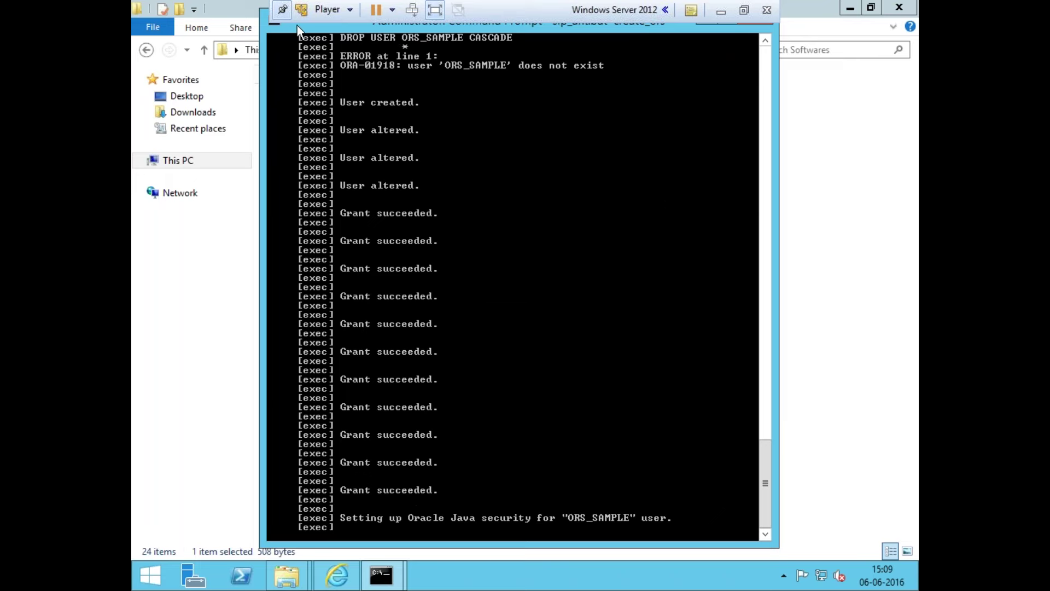
{"action": "left_click_drag", "start_coordinate": [297, 24], "coordinate": [316, 56]}
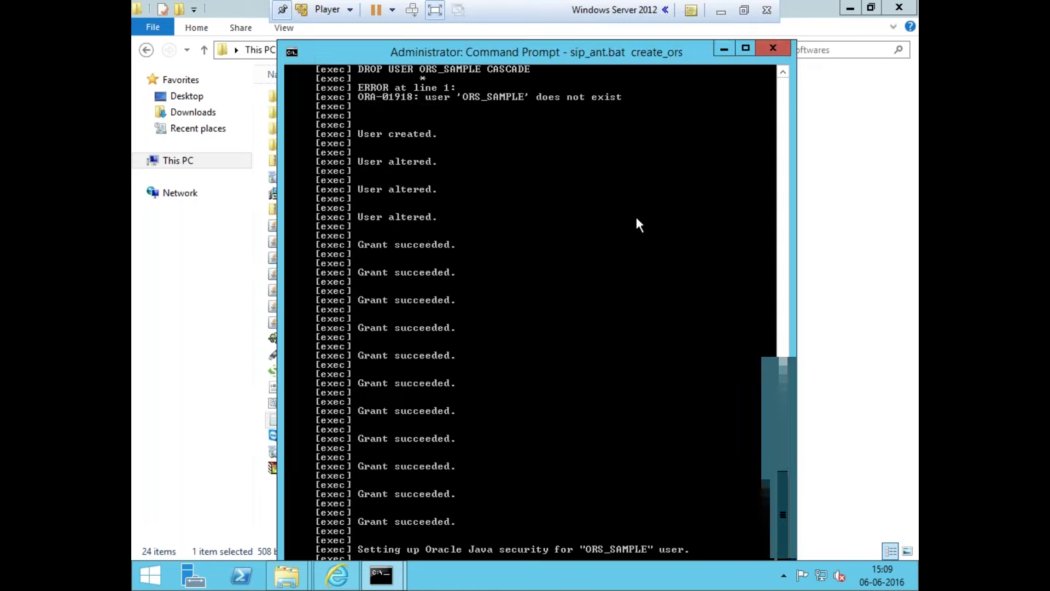
Highlight step 4 (Hub Store, ORS) and step 5 'Install Hub Server' in the Notepad install notes
{"action": "left_click", "coordinate": [722, 52]}
{"action": "left_click", "coordinate": [721, 11]}
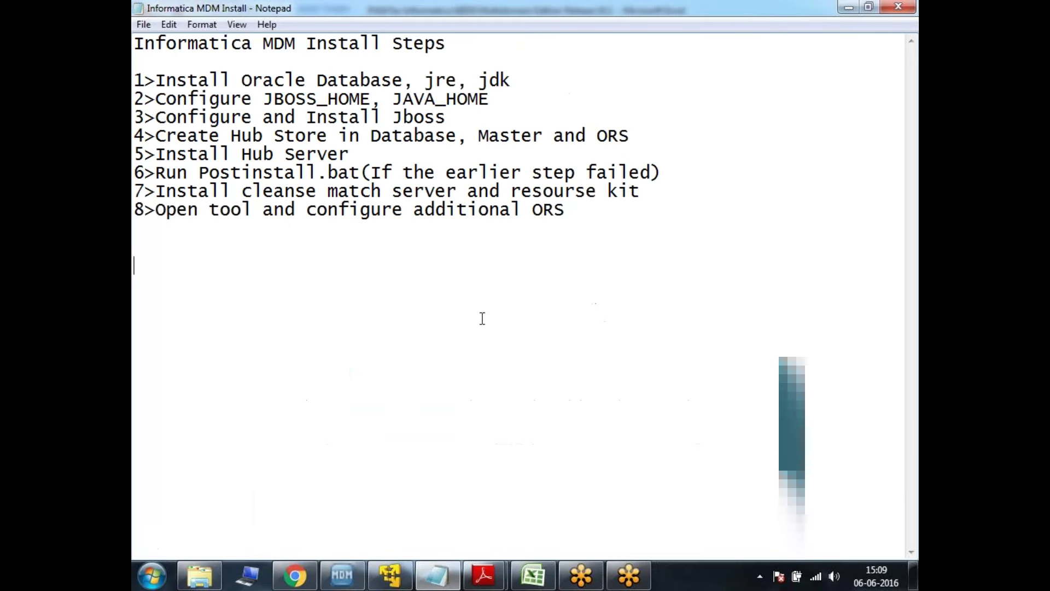
{"action": "left_click_drag", "start_coordinate": [157, 136], "coordinate": [553, 137]}
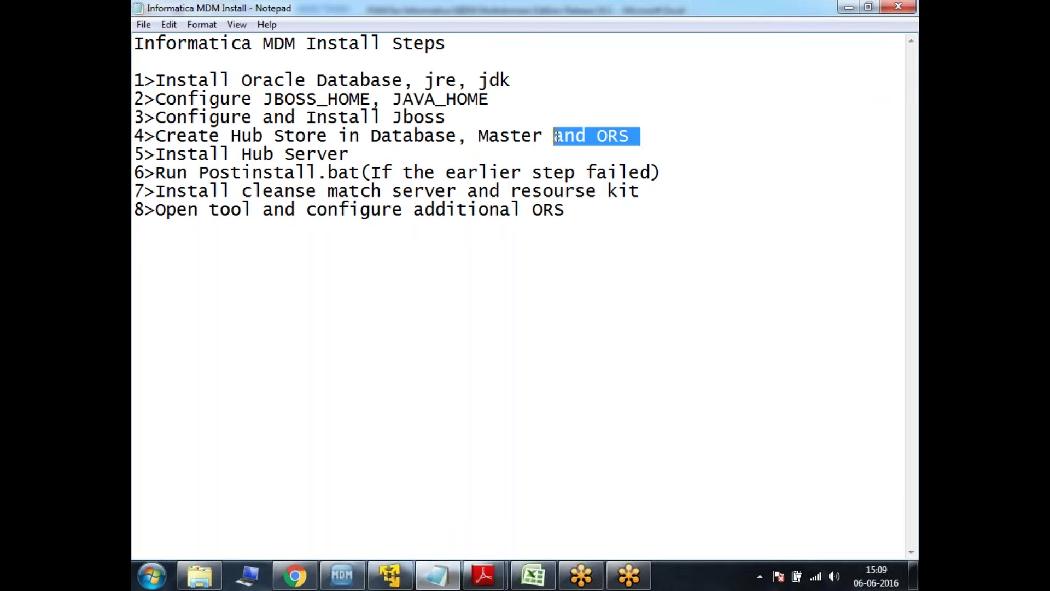
{"action": "left_click", "coordinate": [605, 137]}
{"action": "left_click_drag", "start_coordinate": [631, 136], "coordinate": [580, 137]}
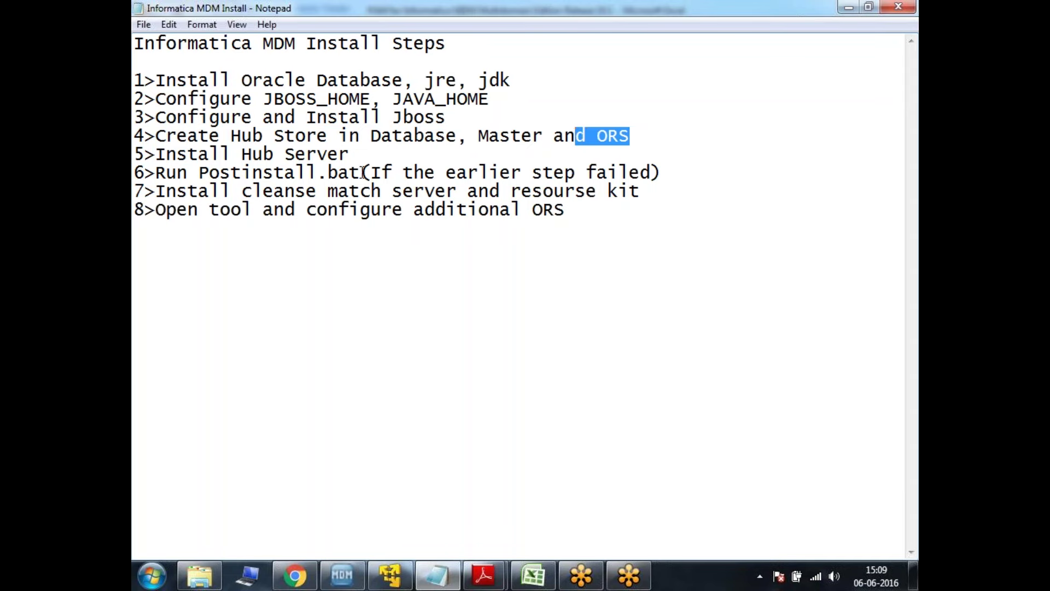
{"action": "left_click_drag", "start_coordinate": [360, 155], "coordinate": [155, 155]}
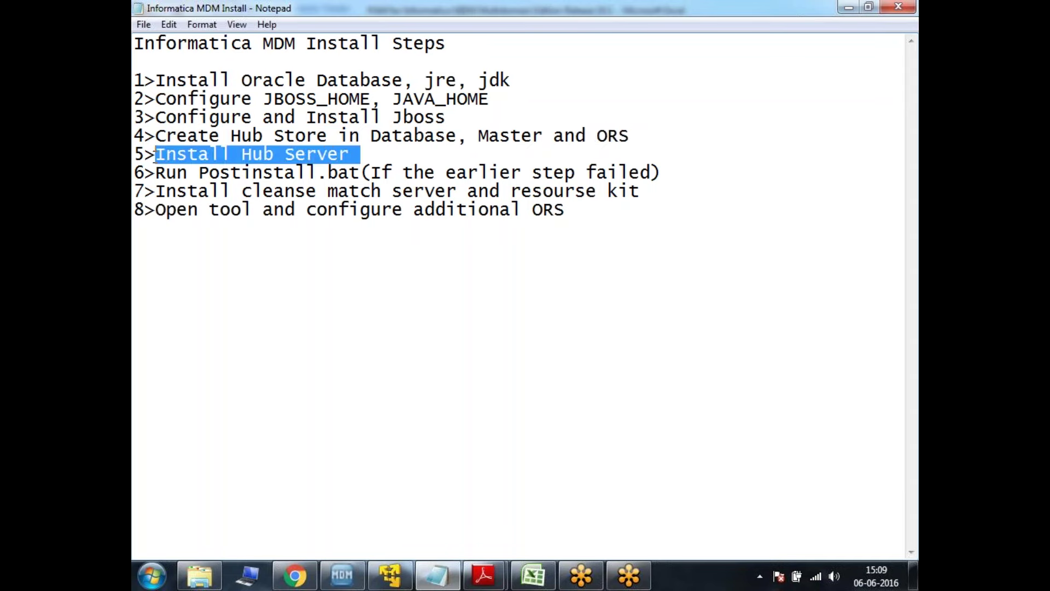
{"action": "left_click", "coordinate": [390, 574]}
Browse to E:\Informatica Software\Informatica MDM 10.1\Informatica_MDM_10.1GA_FOR_WINDOWS\windows
{"action": "mouse_move", "coordinate": [381, 574]}
{"action": "left_click", "coordinate": [409, 343]}
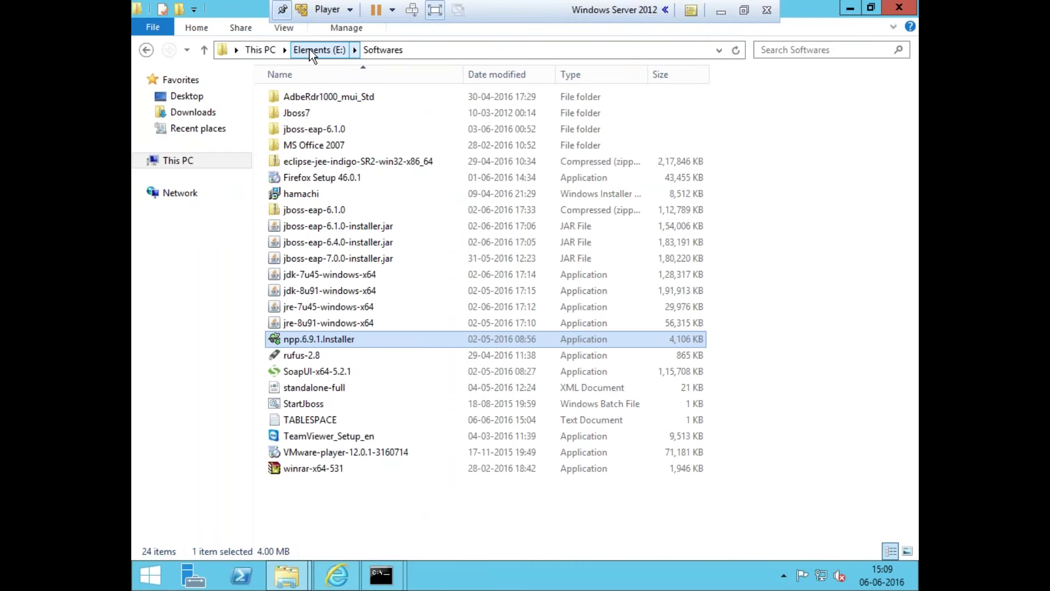
{"action": "left_click", "coordinate": [340, 49]}
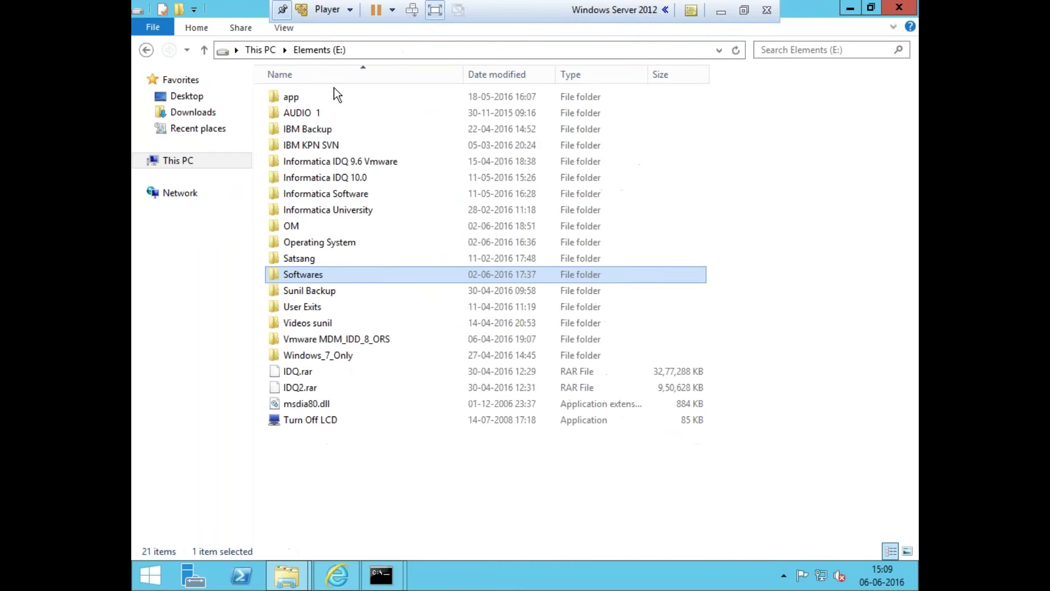
{"action": "double_click", "coordinate": [345, 191]}
{"action": "left_click", "coordinate": [336, 113]}
{"action": "double_click", "coordinate": [335, 113]}
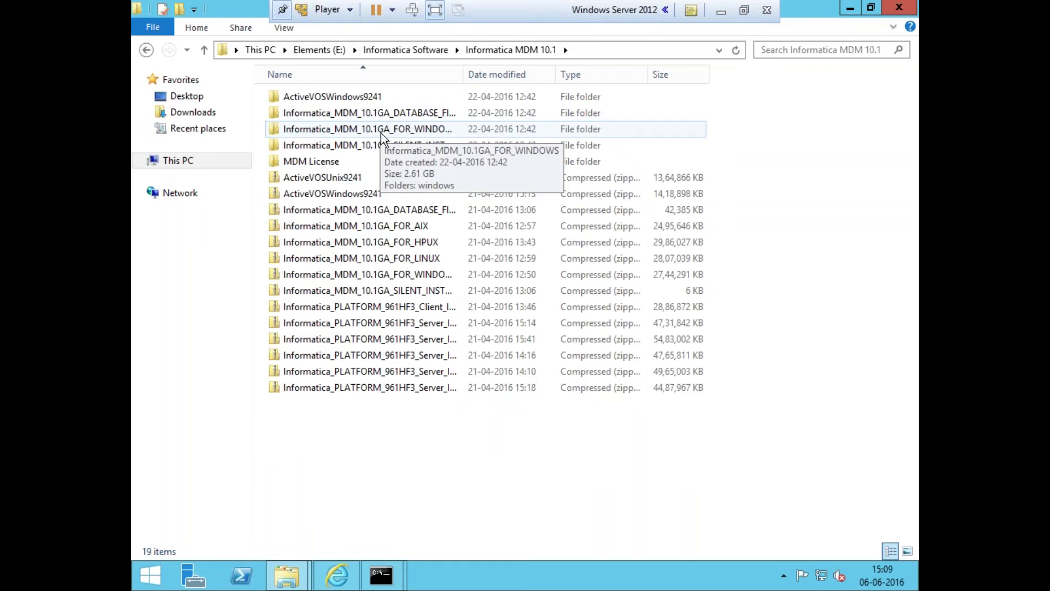
{"action": "double_click", "coordinate": [380, 133]}
{"action": "double_click", "coordinate": [325, 101]}
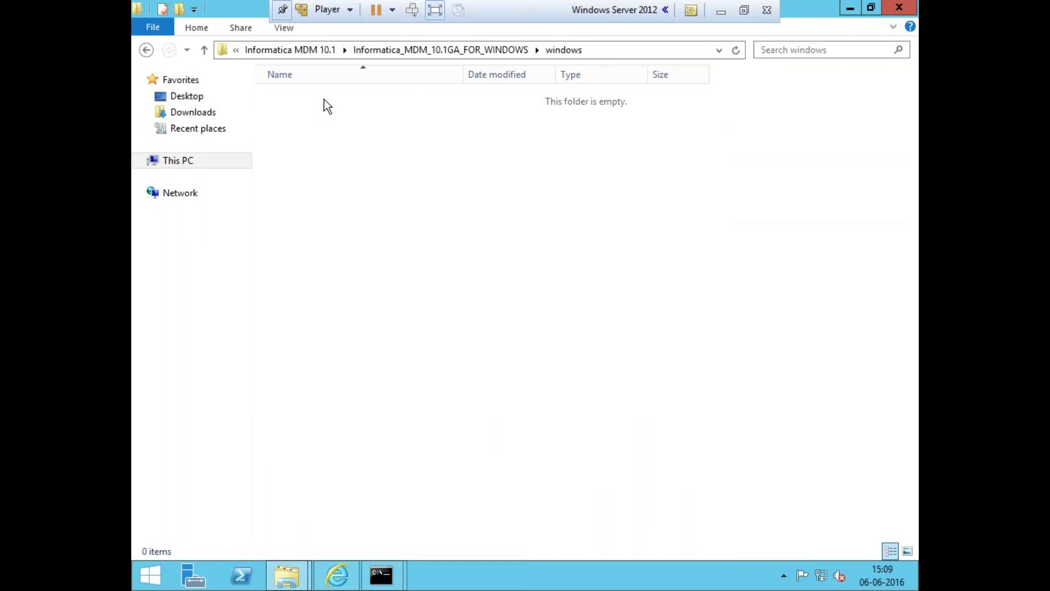
Open mrmserver, run hub_install past the security warning, and check the host notes
{"action": "left_click", "coordinate": [313, 129]}
{"action": "left_click", "coordinate": [331, 97]}
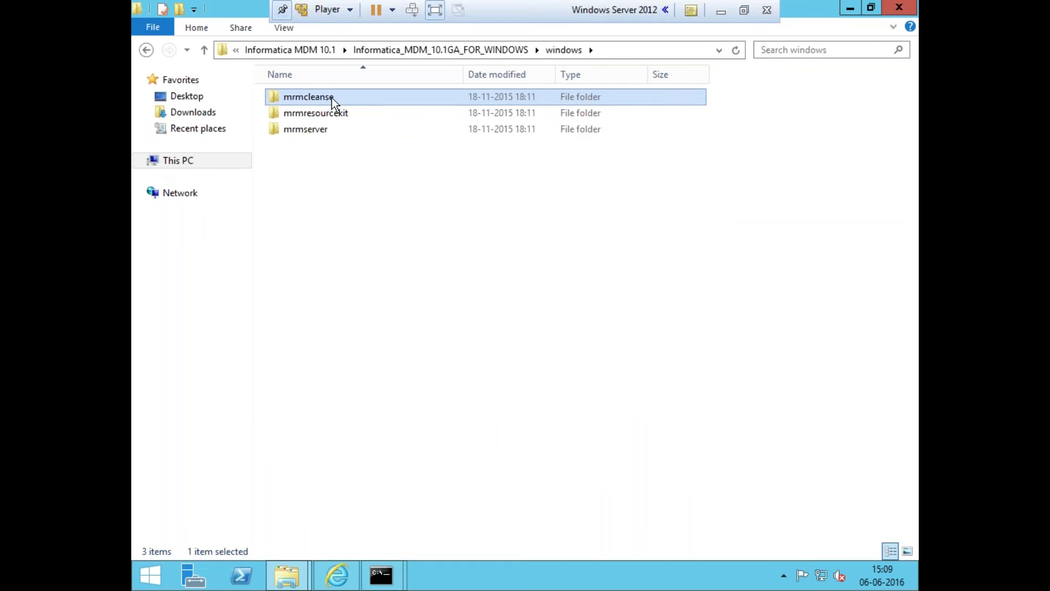
{"action": "left_click", "coordinate": [335, 112]}
{"action": "double_click", "coordinate": [317, 129]}
{"action": "left_click", "coordinate": [309, 100]}
{"action": "double_click", "coordinate": [308, 100]}
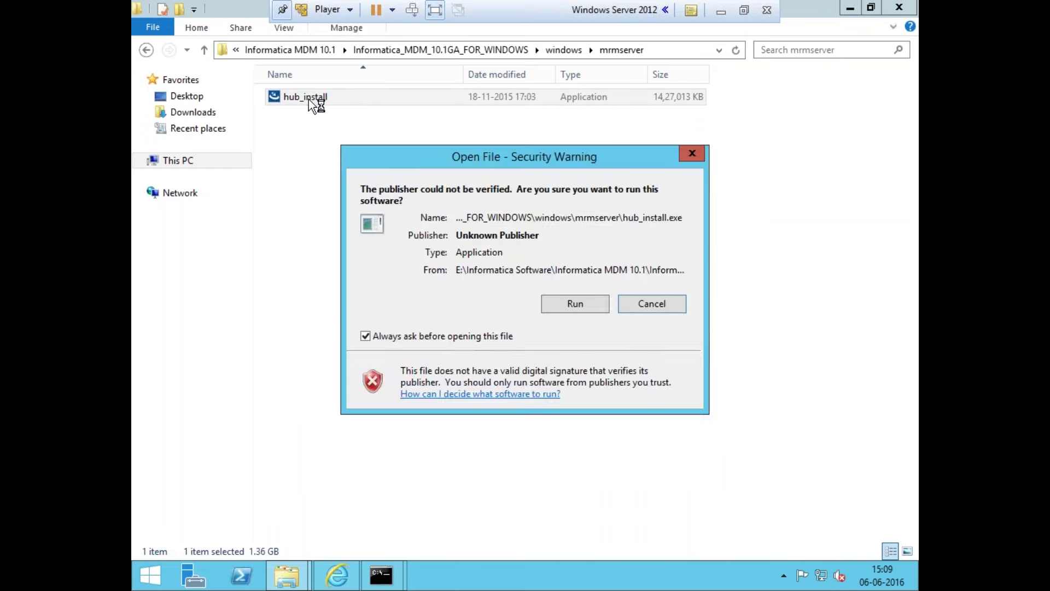
{"action": "left_click", "coordinate": [586, 302]}
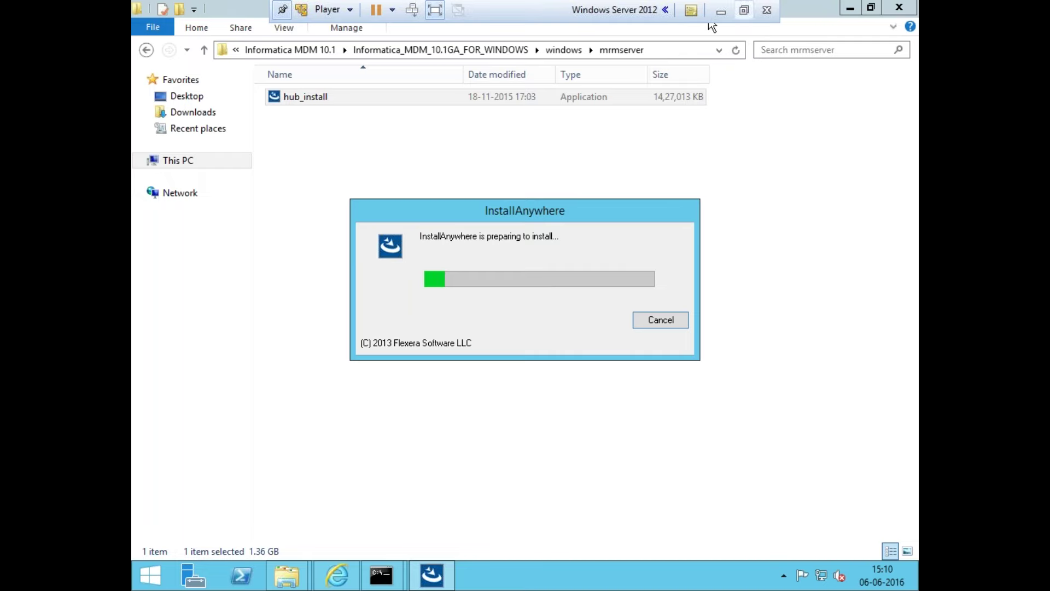
{"action": "left_click", "coordinate": [721, 9]}
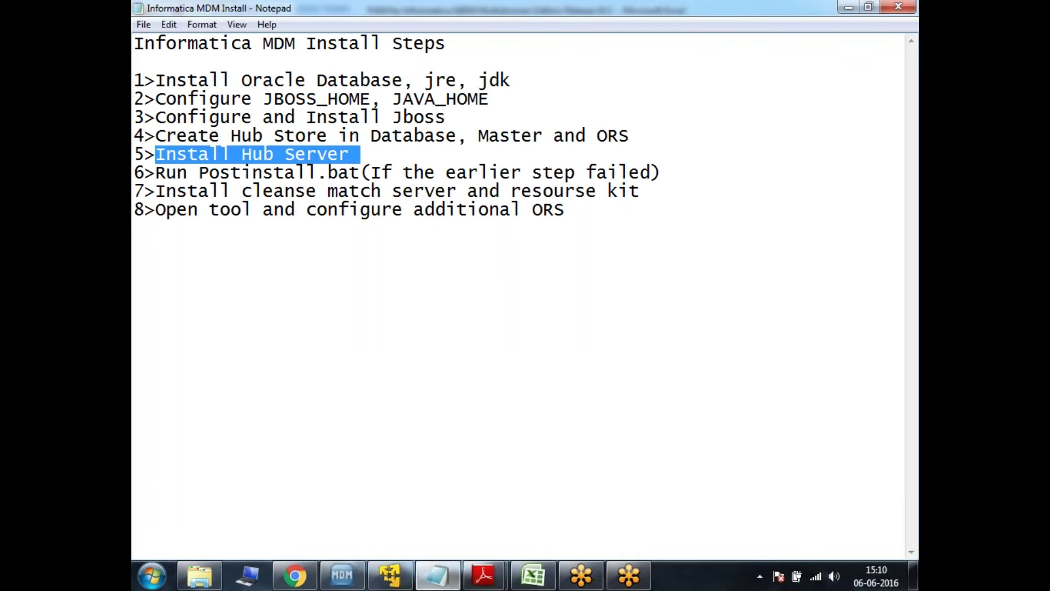
{"action": "left_click", "coordinate": [390, 575]}
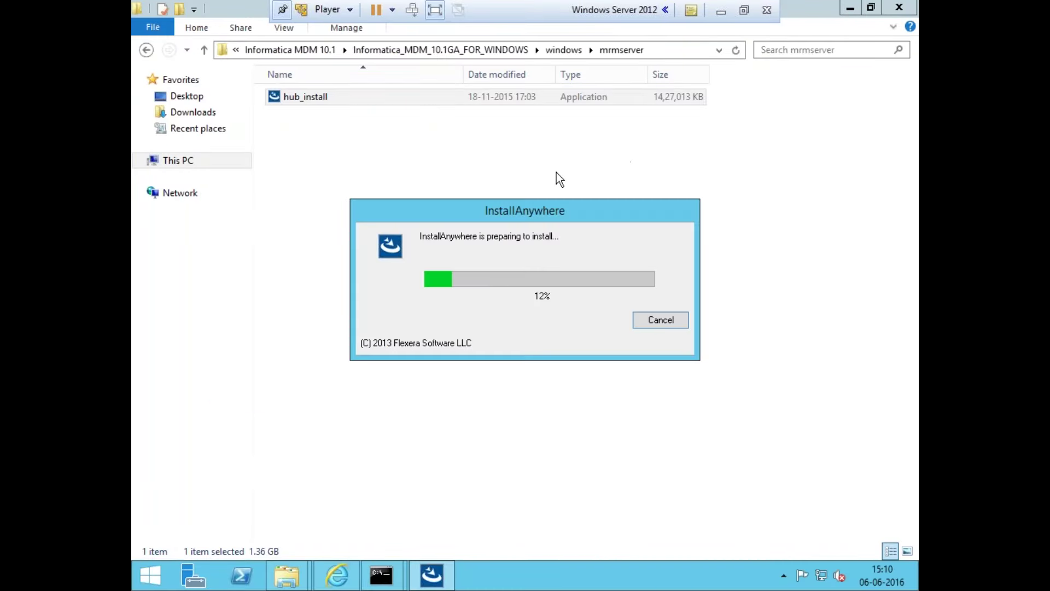
In the administrator console, edit the recalled command into import_schema and run it
{"action": "mouse_move", "coordinate": [382, 574]}
{"action": "left_click", "coordinate": [454, 500]}
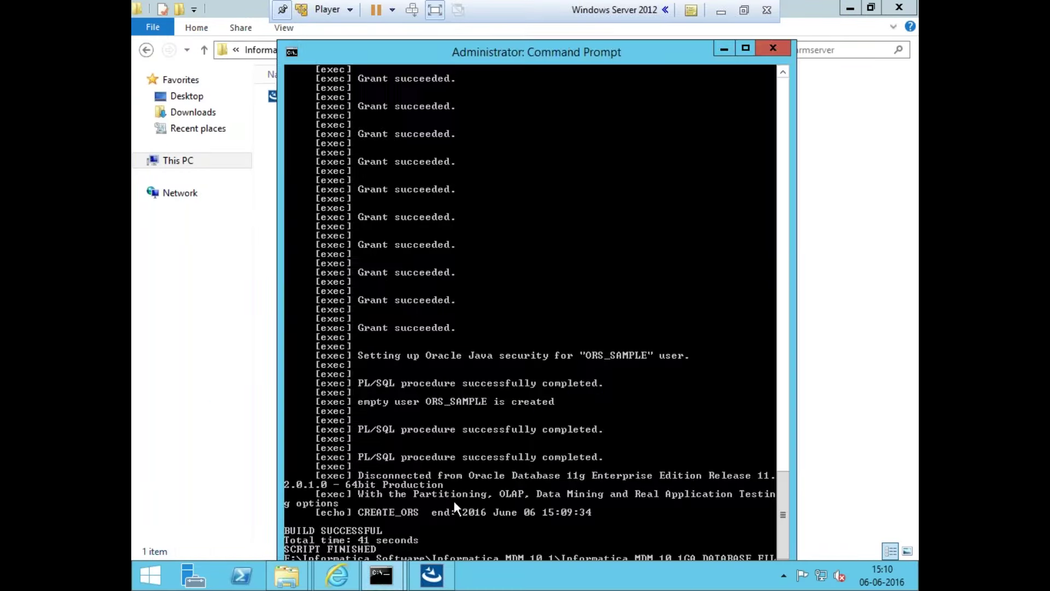
{"action": "left_click_drag", "start_coordinate": [529, 54], "coordinate": [381, 13]}
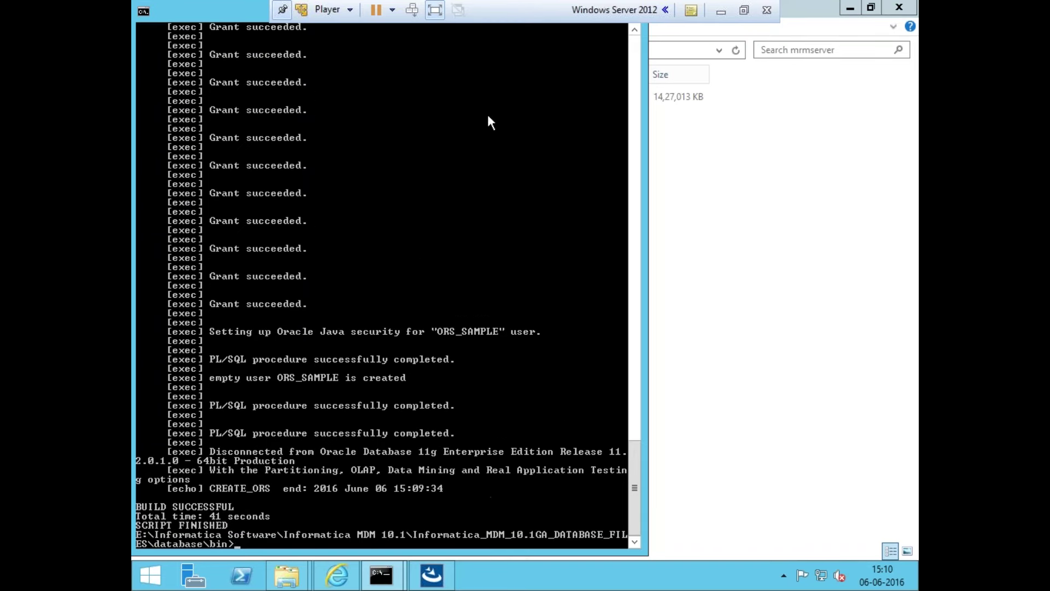
{"action": "key", "text": "Up"}
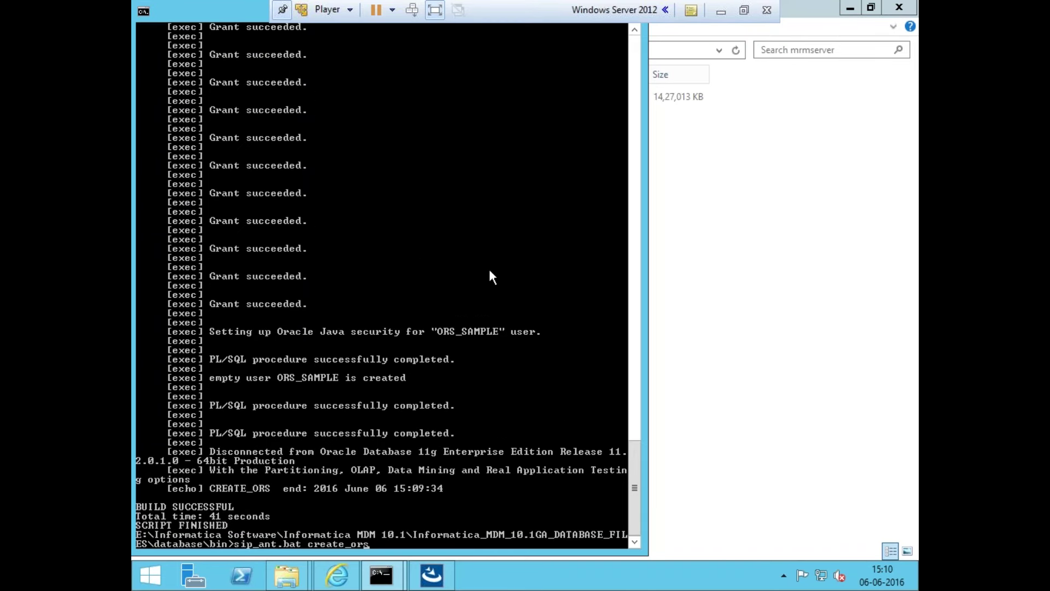
{"action": "key", "text": "BackSpace"}
{"action": "key", "text": "BackSpace"}
{"action": "key", "text": "BackSpace"}
{"action": "key", "text": "BackSpace"}
{"action": "key", "text": "BackSpace"}
{"action": "key", "text": "BackSpace"}
{"action": "key", "text": "BackSpace"}
{"action": "key", "text": "BackSpace"}
{"action": "key", "text": "BackSpace"}
{"action": "key", "text": "BackSpace"}
{"action": "type", "text": "import_schema"}
{"action": "key", "text": "Return"}
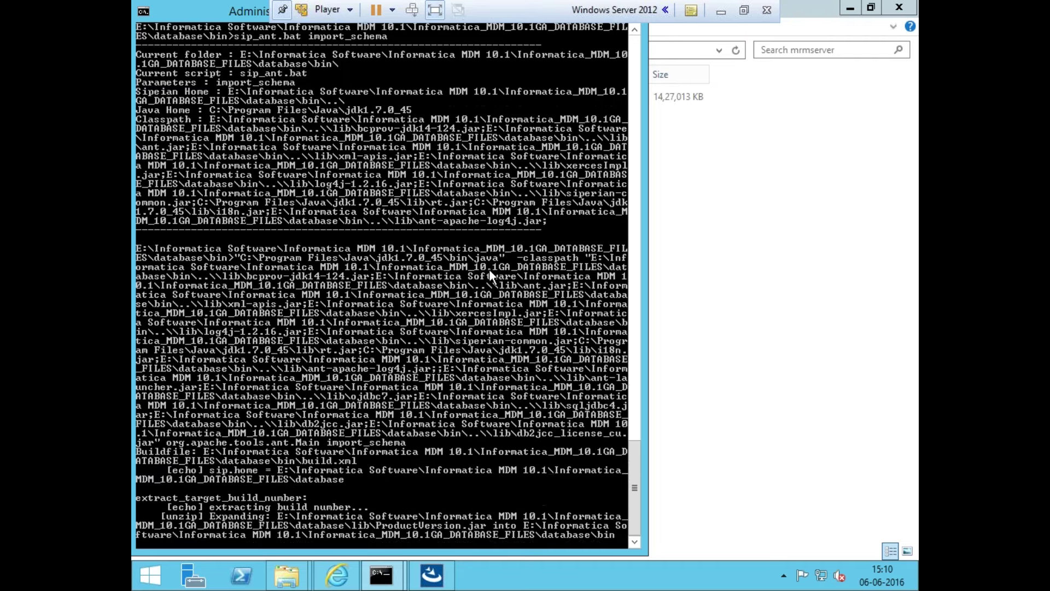
Answer the import prompts: ORACLE, default connection settings, user ORS_SAMPLE, its password, and default locale and dump
{"action": "type", "text": "ORACLE"}
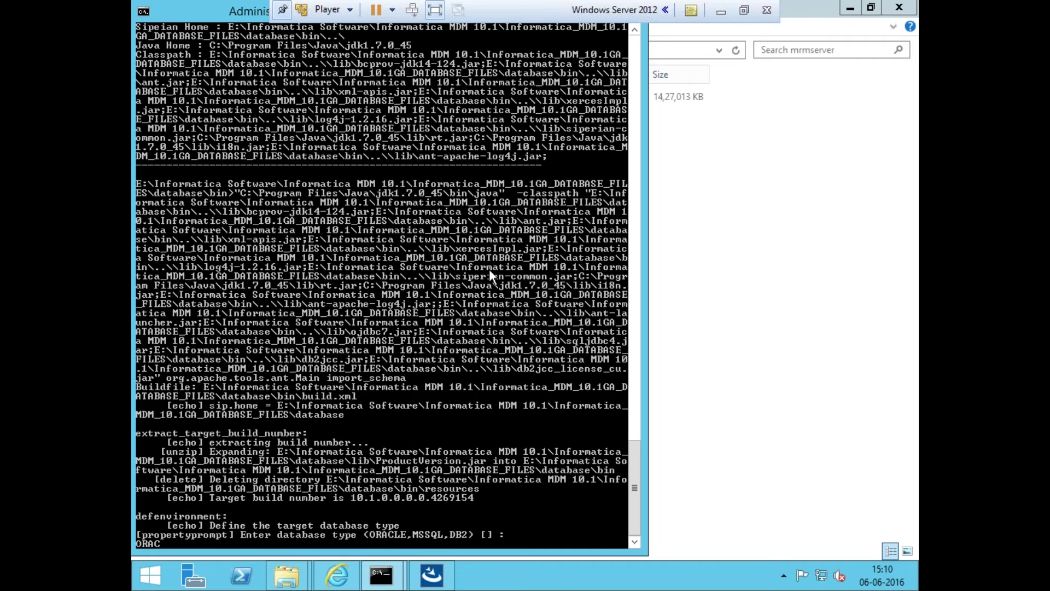
{"action": "key", "text": "Return"}
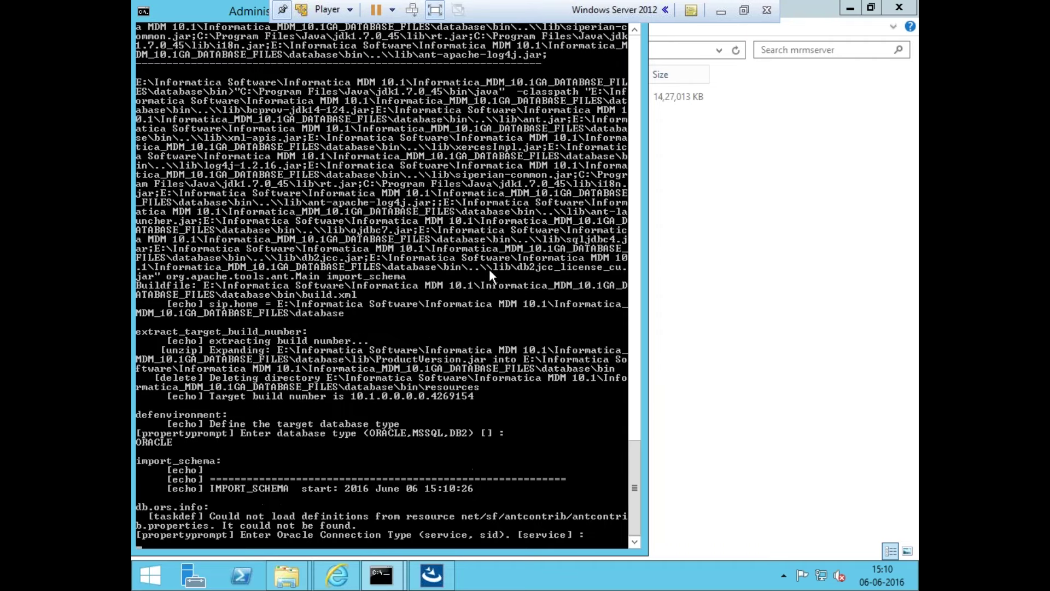
{"action": "key", "text": "Return"}
{"action": "key", "text": "Return"}
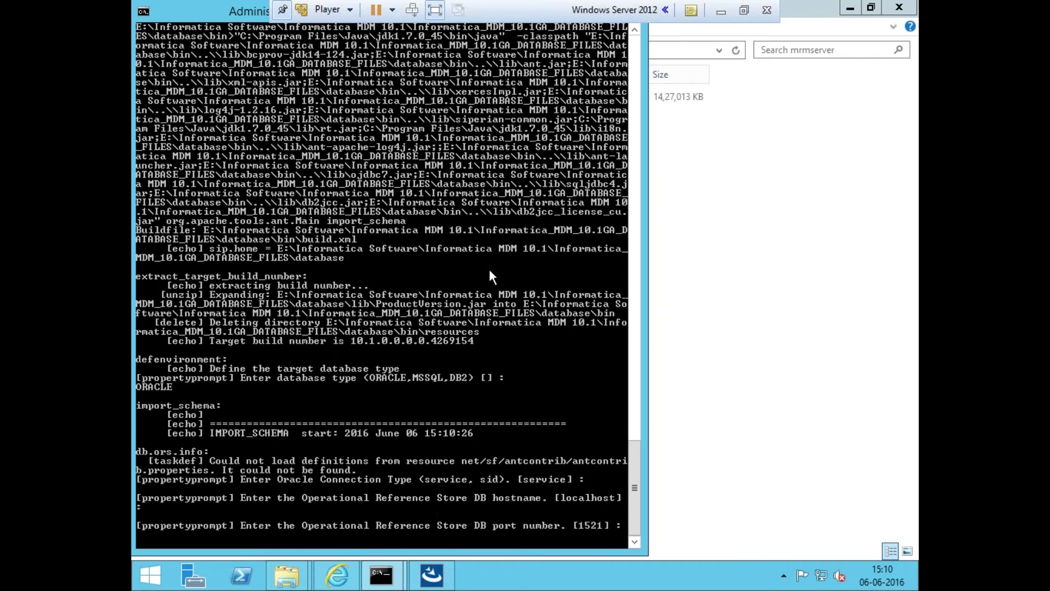
{"action": "key", "text": "Return"}
{"action": "key", "text": "Return"}
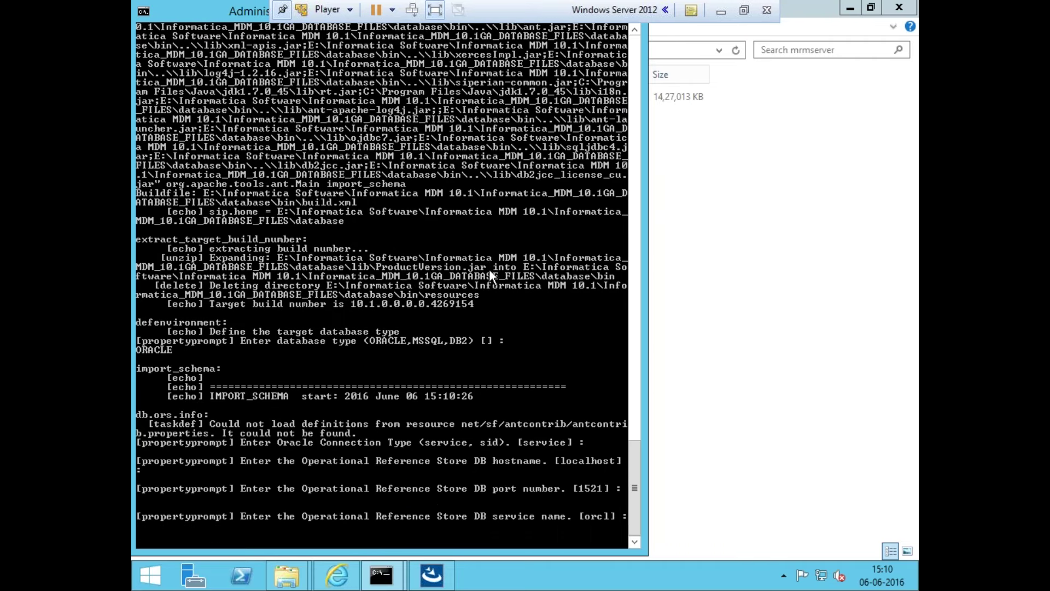
{"action": "key", "text": "Return"}
{"action": "key", "text": "Return"}
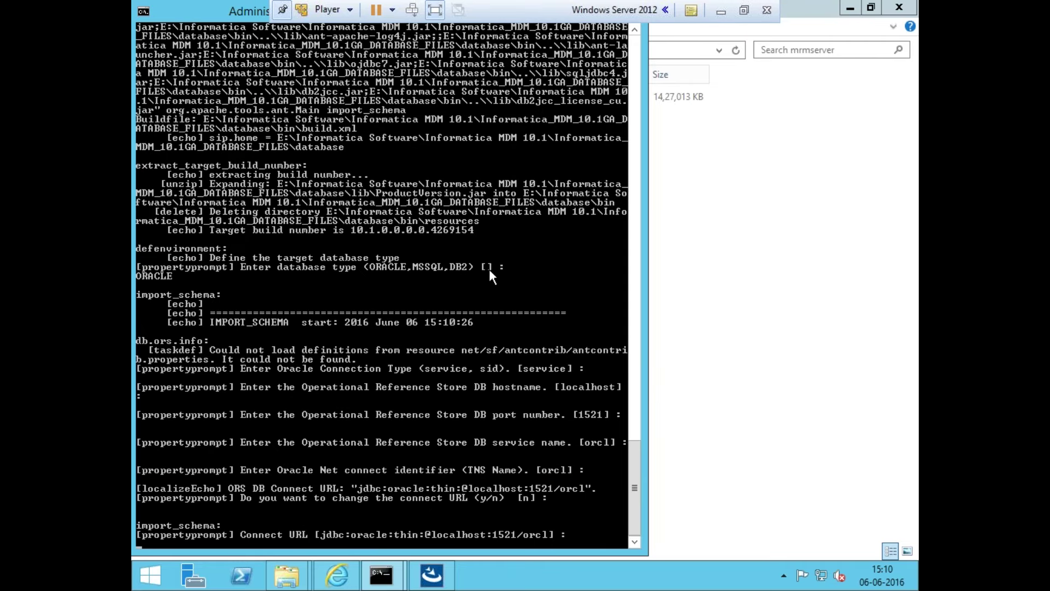
{"action": "key", "text": "Return"}
{"action": "type", "text": "ORS_SAMPLE"}
{"action": "key", "text": "Return"}
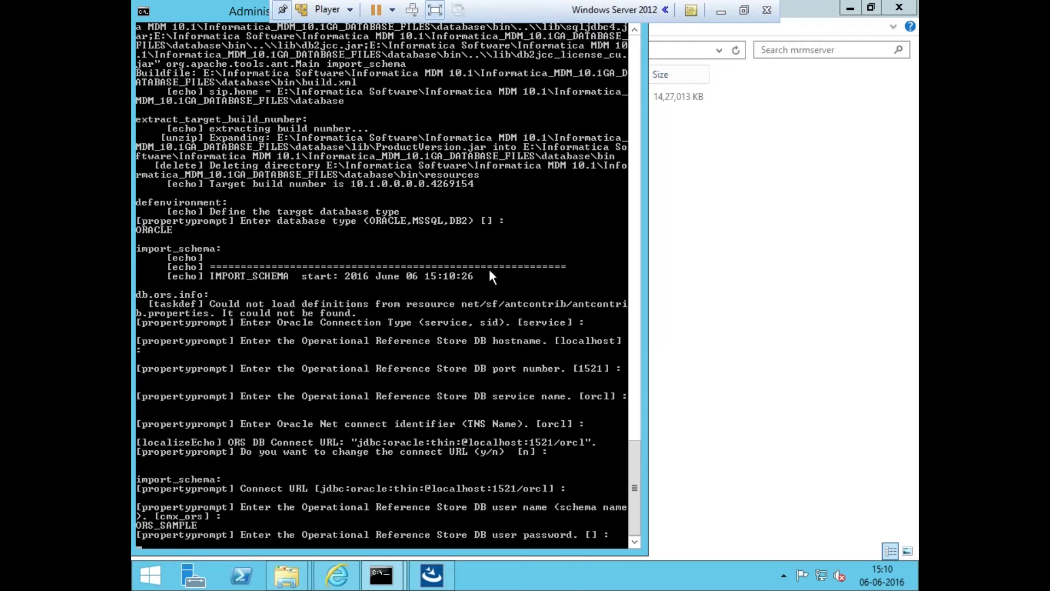
{"action": "key", "text": "Return"}
{"action": "key", "text": "Return"}
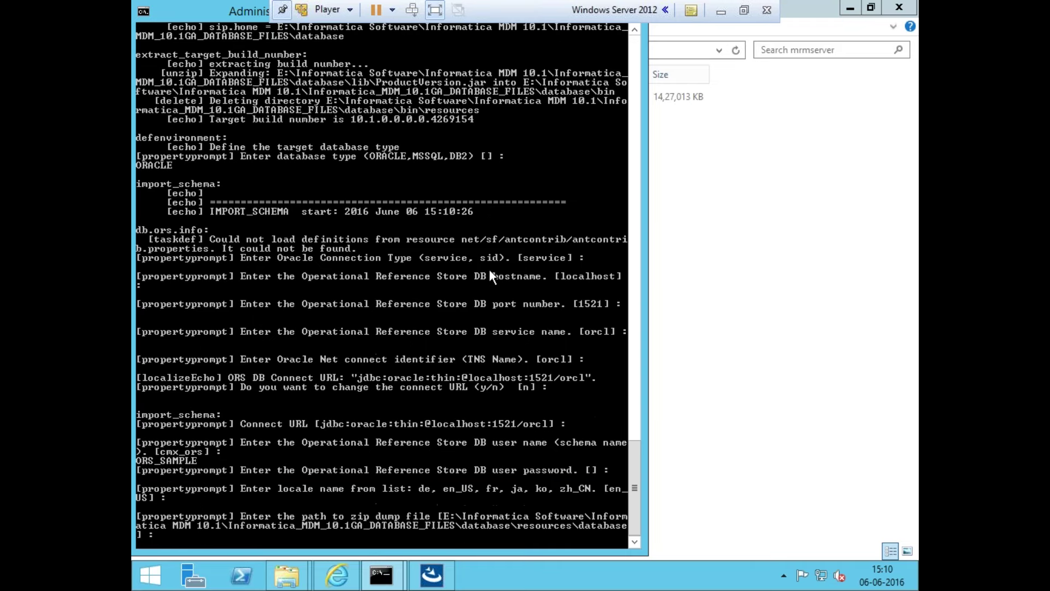
{"action": "key", "text": "Return"}
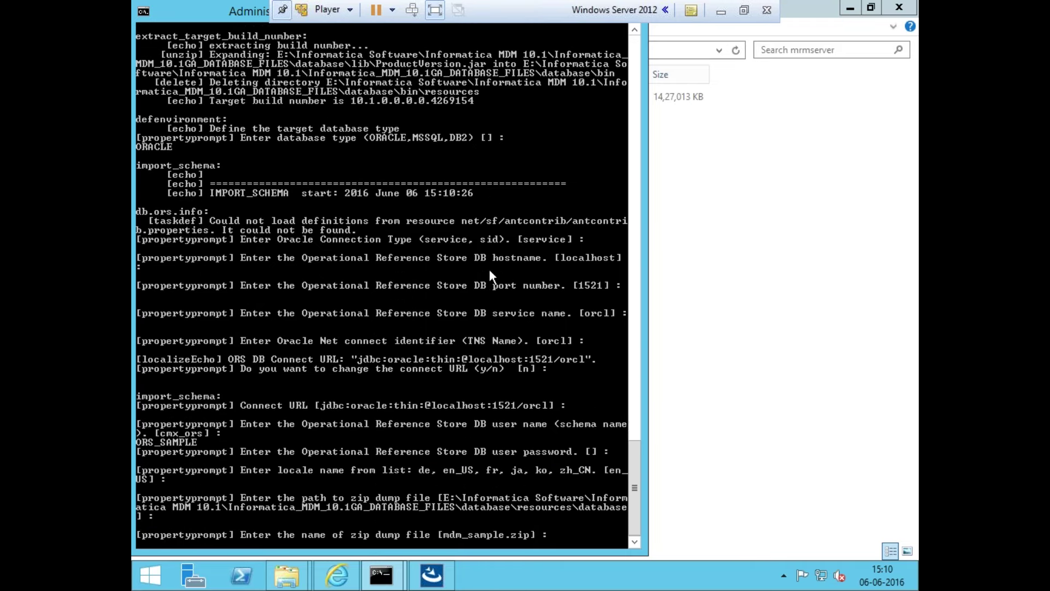
{"action": "key", "text": "Return"}
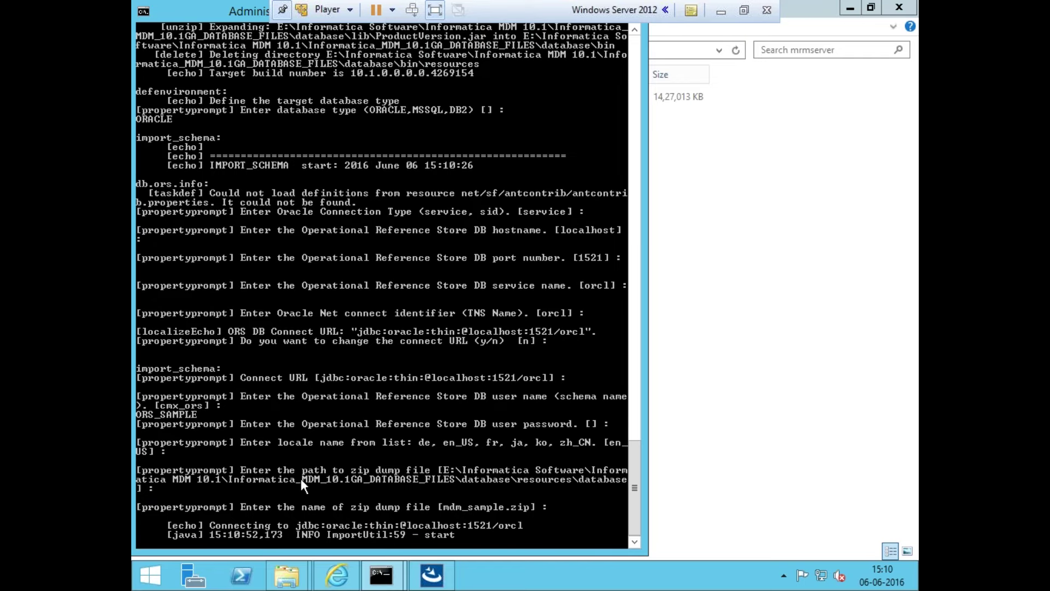
{"action": "left_click", "coordinate": [433, 575]}
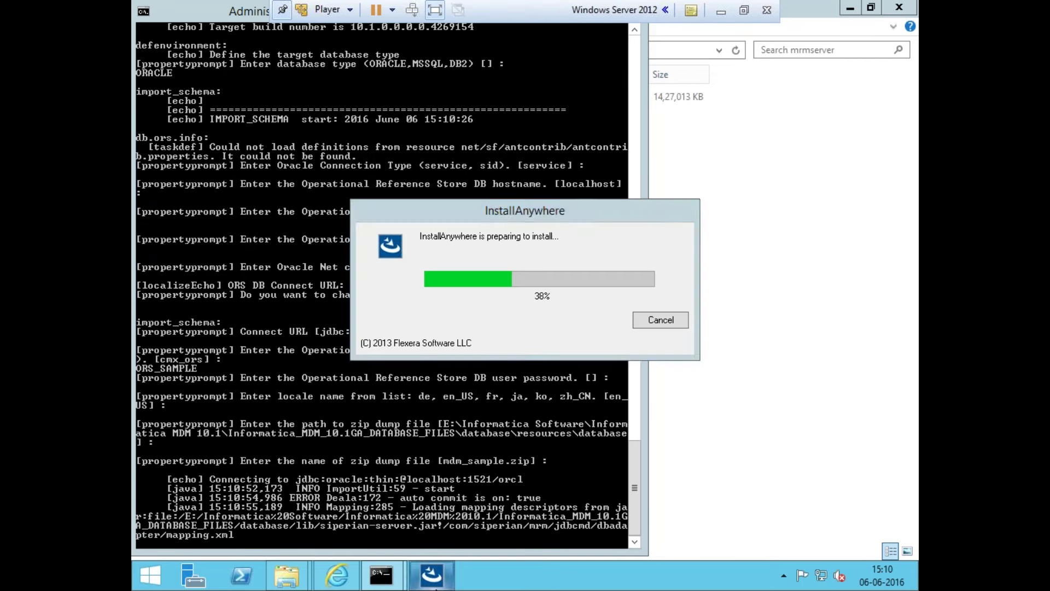
Shrink and minimize the import console, nudge the installer dialog, and minimize the VM to view host notes
{"action": "left_click", "coordinate": [409, 476]}
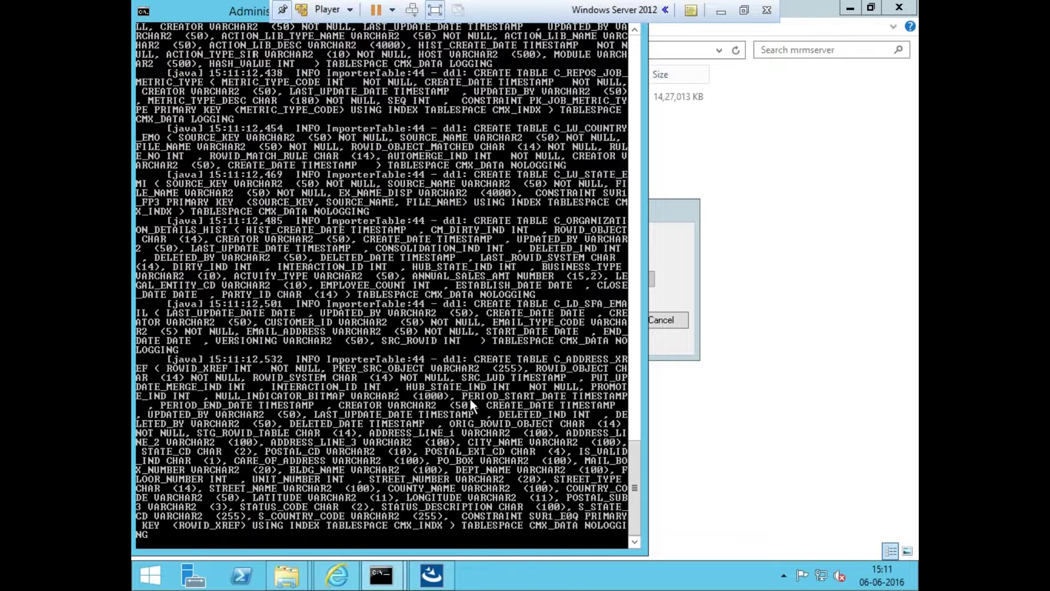
{"action": "left_click_drag", "start_coordinate": [216, 10], "coordinate": [326, 113]}
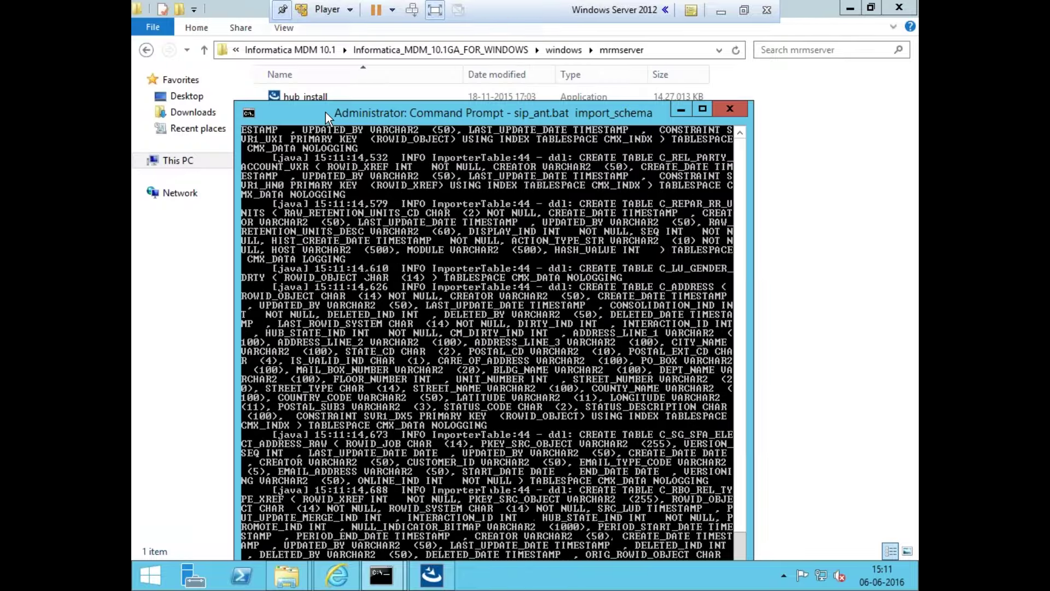
{"action": "left_click", "coordinate": [681, 109]}
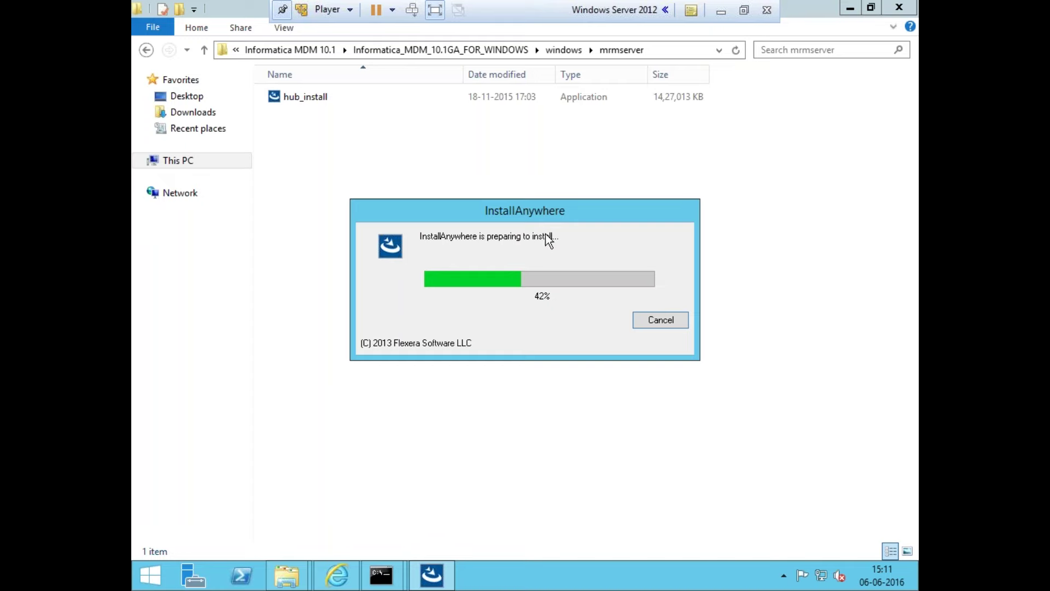
{"action": "left_click_drag", "start_coordinate": [539, 218], "coordinate": [511, 208]}
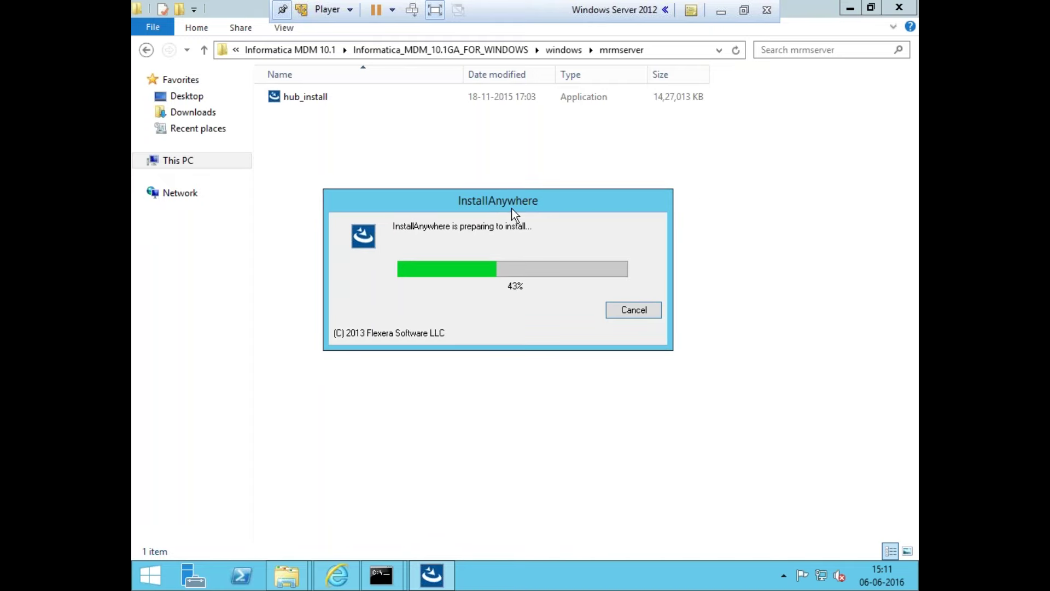
{"action": "left_click", "coordinate": [720, 9]}
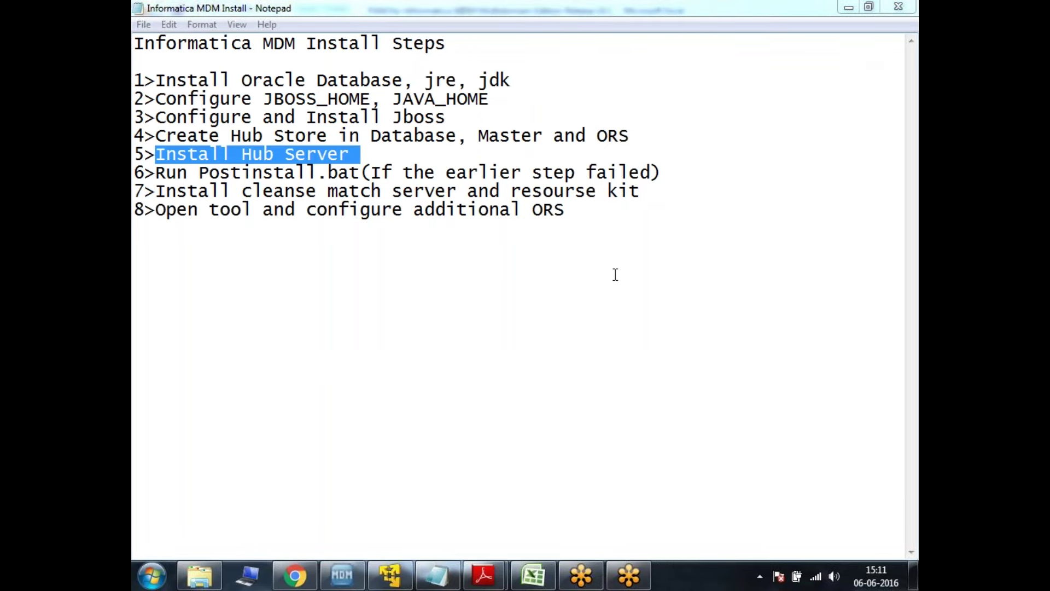
Return to the virtual server from the host taskbar and bring up its Start screen
{"action": "left_click", "coordinate": [390, 575]}
{"action": "mouse_move", "coordinate": [400, 584]}
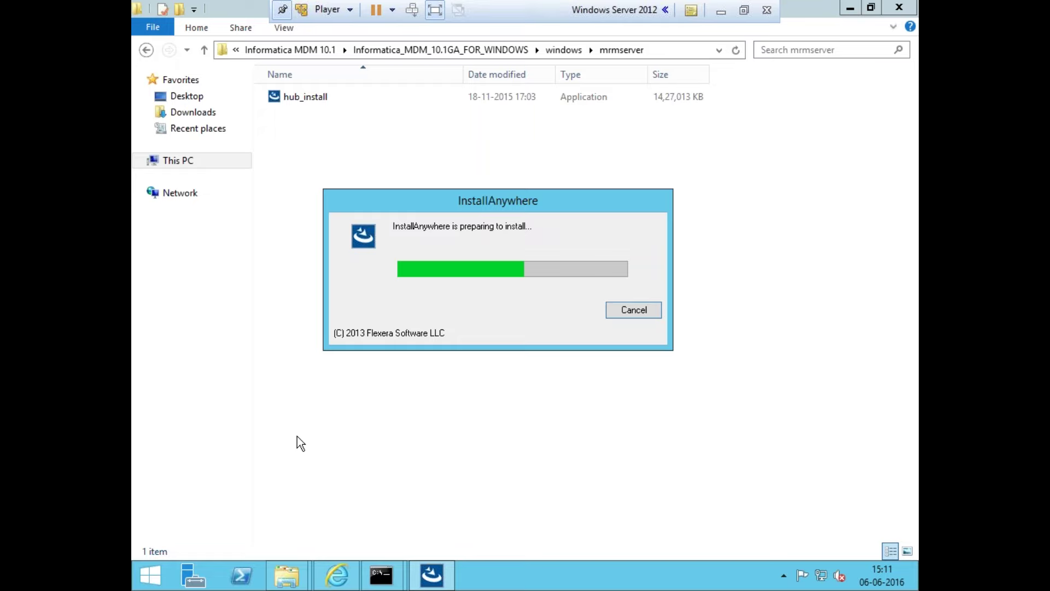
{"action": "key", "text": "super"}
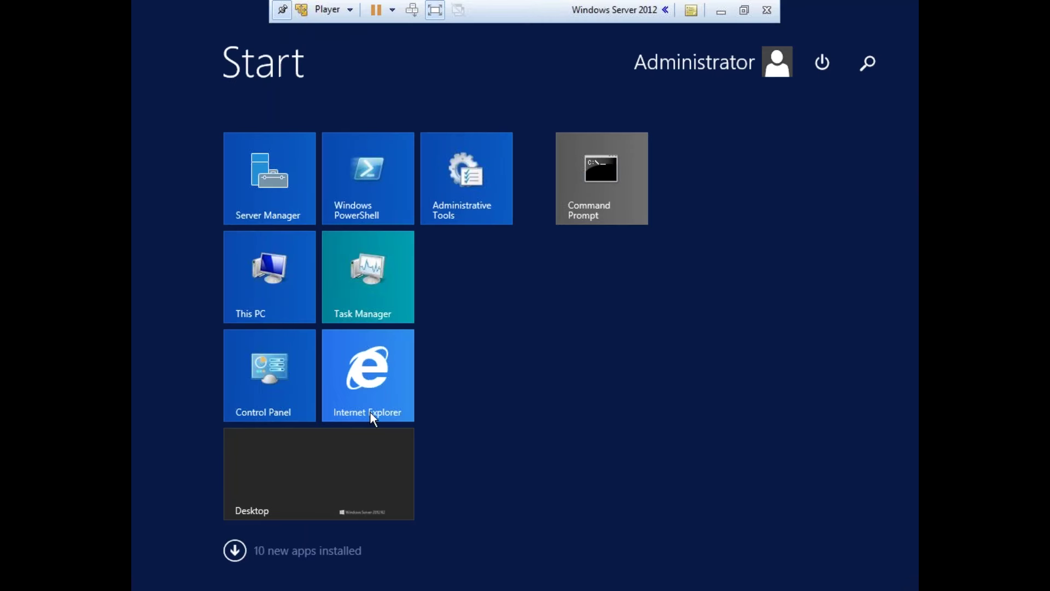
Switch Control Panel's View by setting to Small icons to list all items
{"action": "key", "text": "super"}
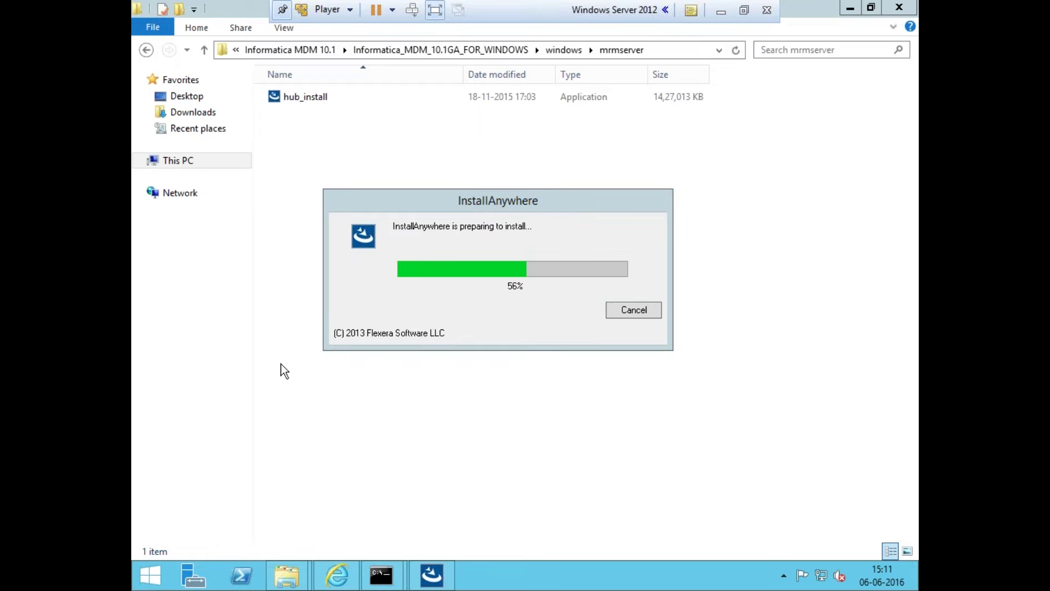
{"action": "left_click", "coordinate": [432, 206]}
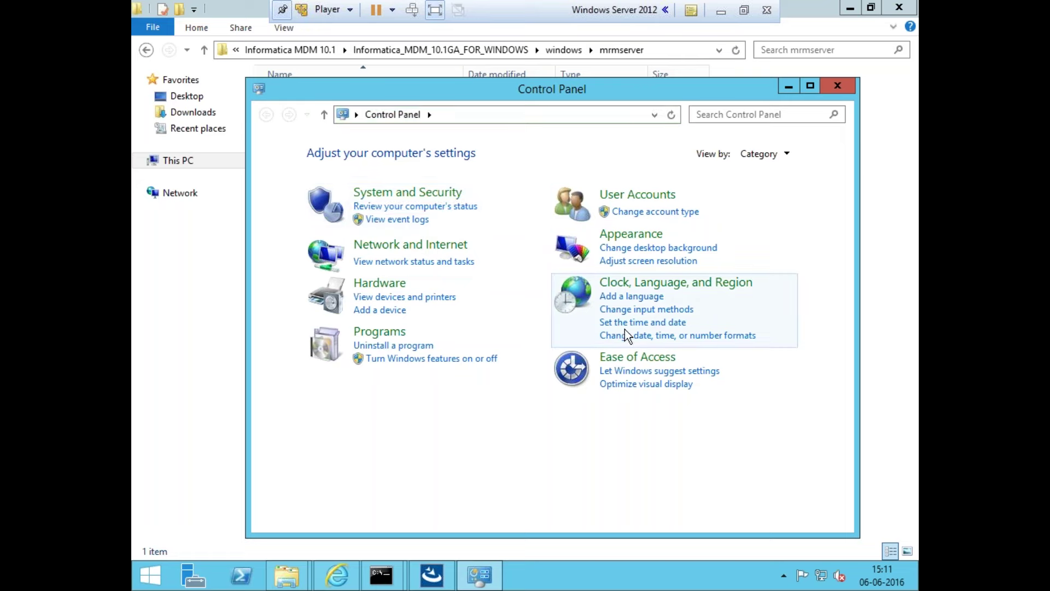
{"action": "left_click", "coordinate": [763, 159]}
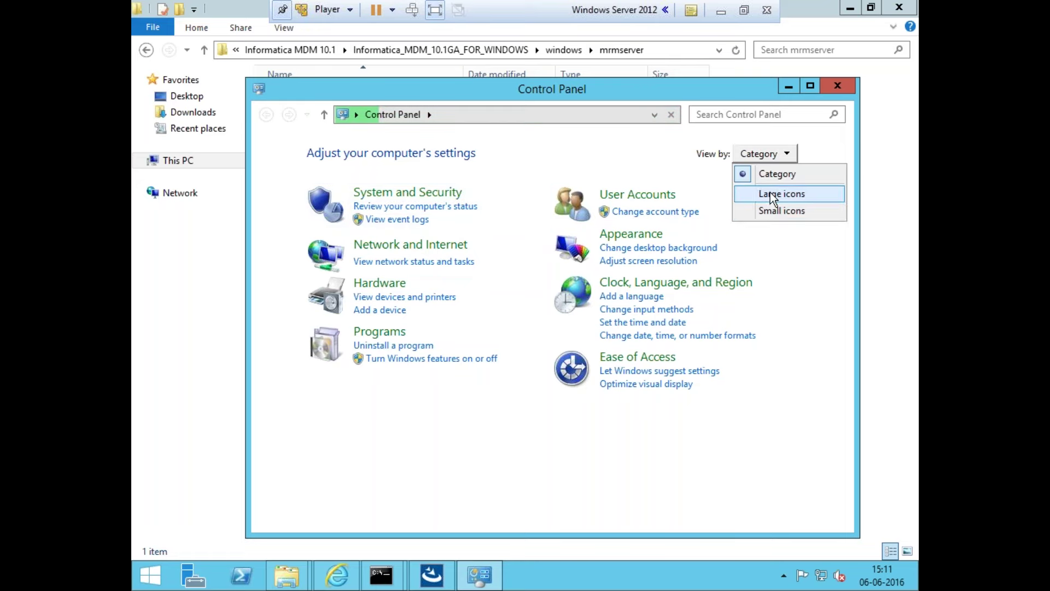
{"action": "left_click", "coordinate": [772, 209]}
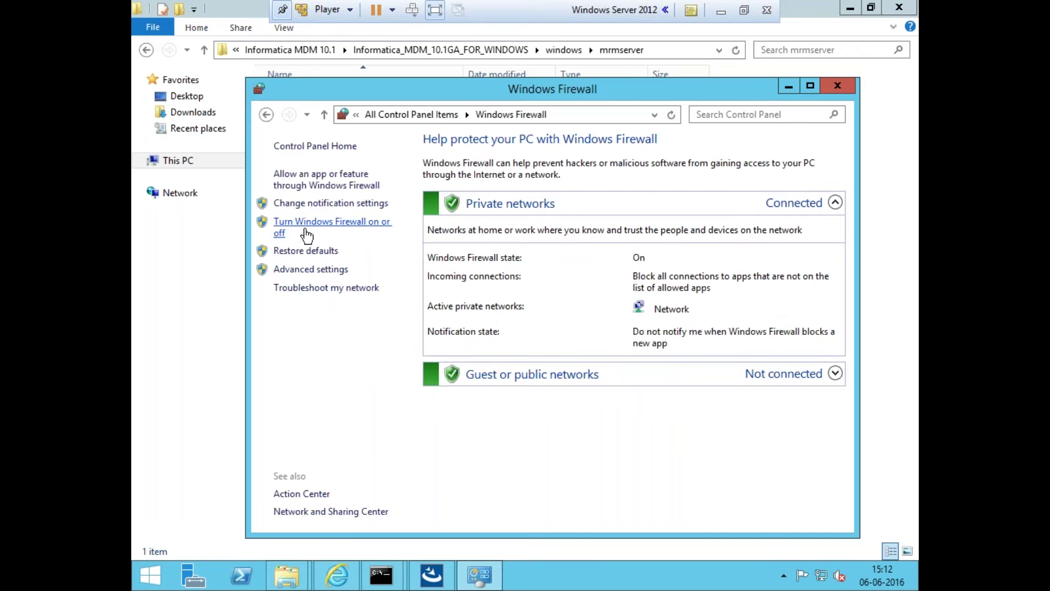
Turn Windows Firewall off for private and public networks, apply, and close the window
{"action": "left_click", "coordinate": [306, 235]}
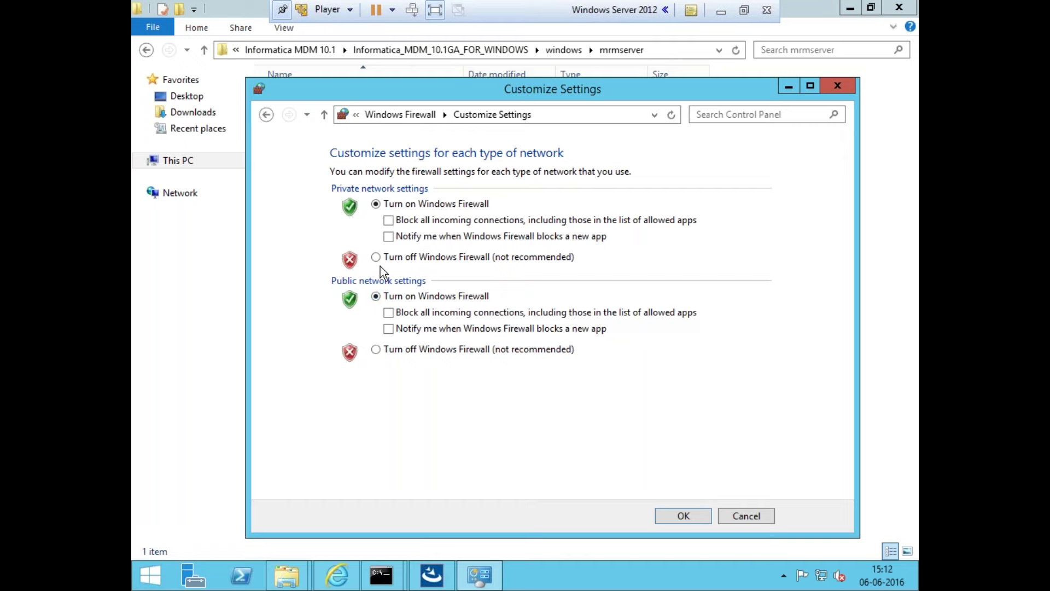
{"action": "left_click", "coordinate": [376, 258]}
{"action": "left_click", "coordinate": [375, 350]}
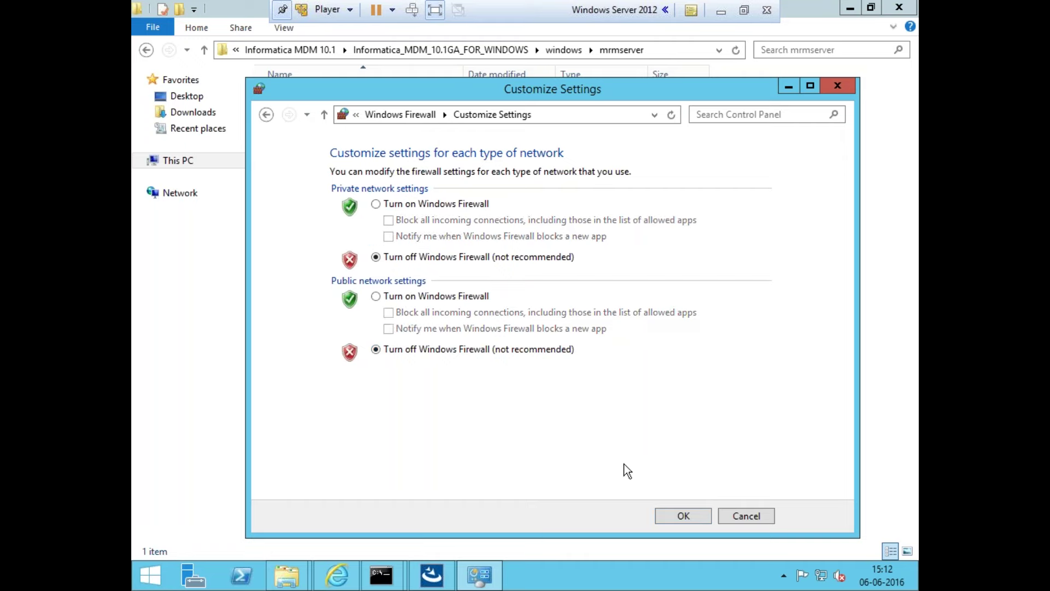
{"action": "left_click", "coordinate": [669, 517]}
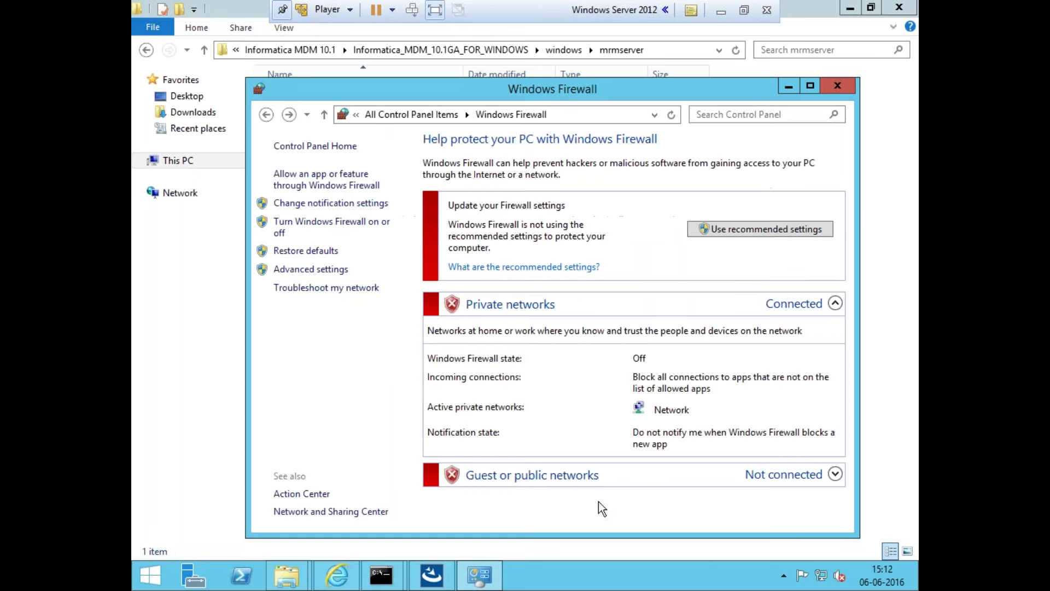
{"action": "left_click", "coordinate": [839, 87]}
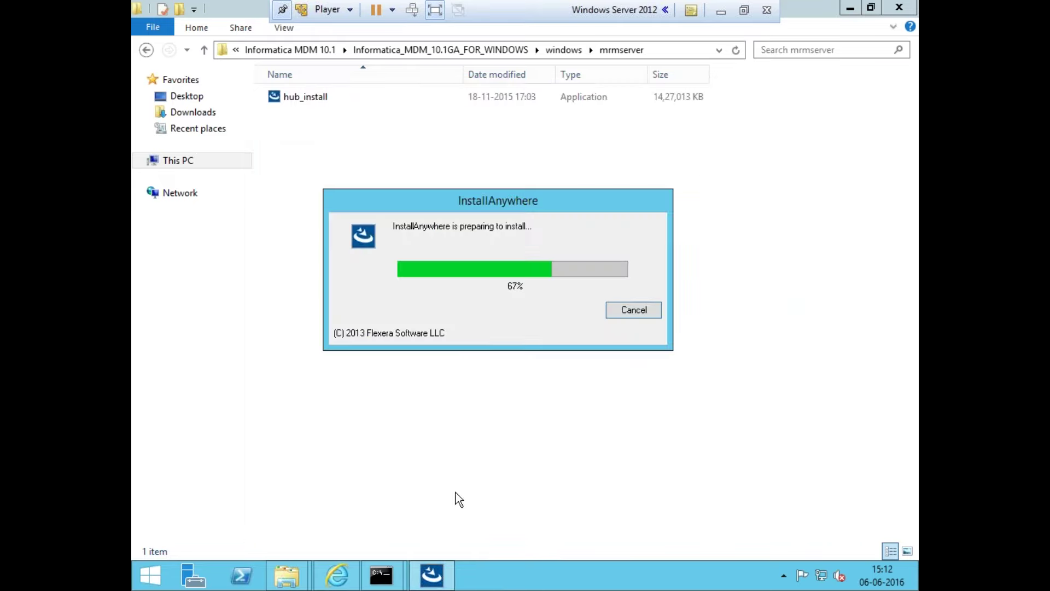
Open Action Center from Control Panel, briefly checking the installer progress dialog along the way
{"action": "left_click", "coordinate": [143, 581]}
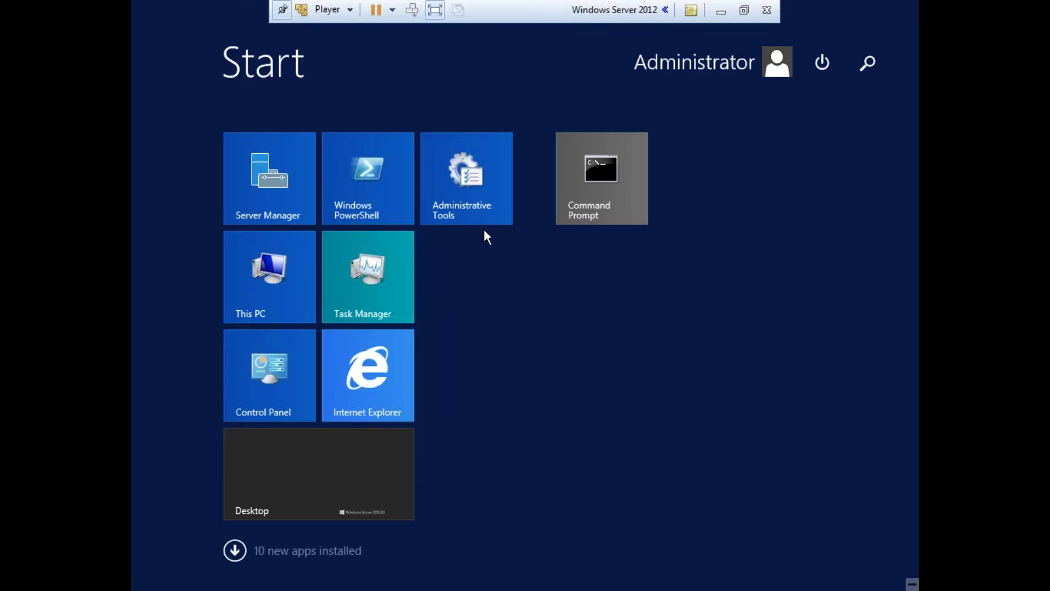
{"action": "key", "text": "super"}
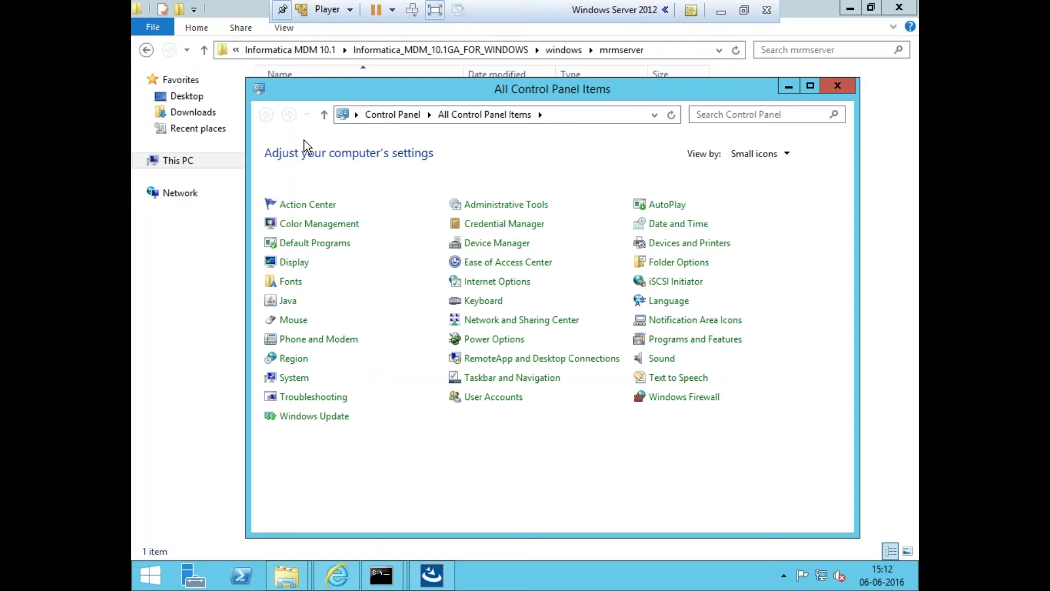
{"action": "left_click", "coordinate": [305, 205]}
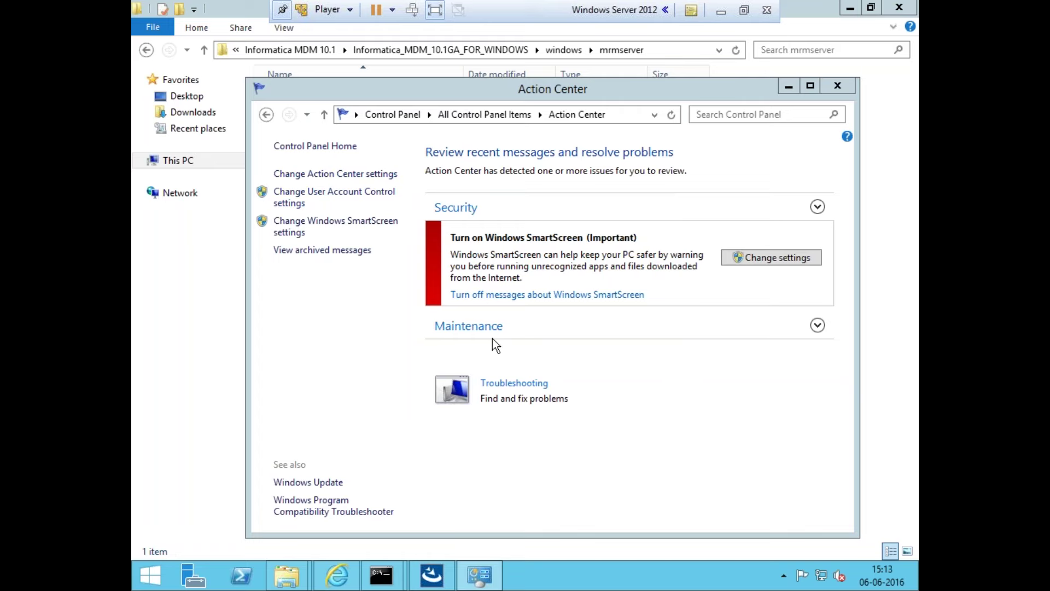
{"action": "left_click", "coordinate": [436, 581]}
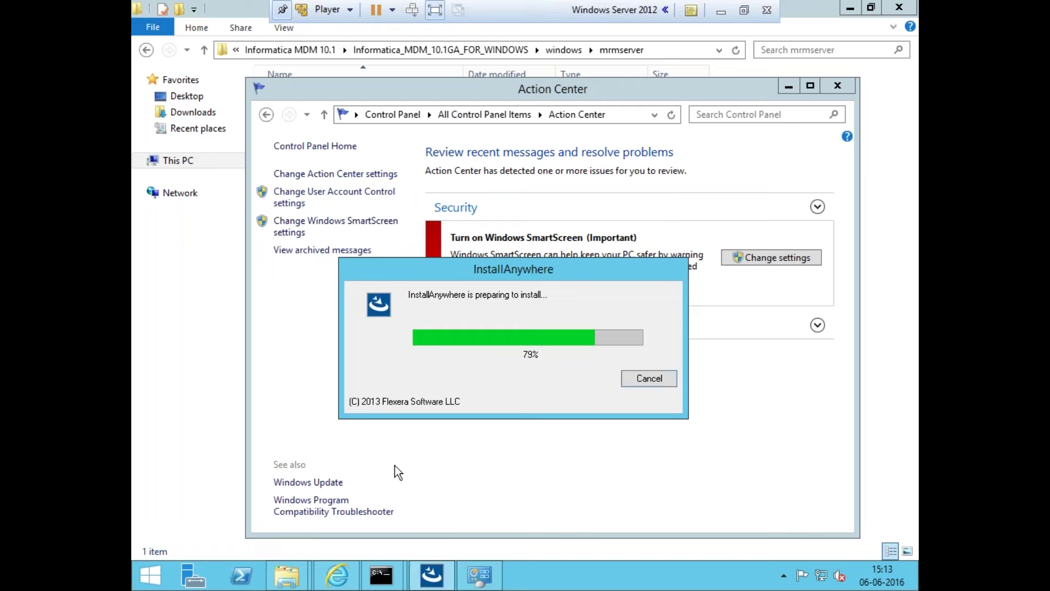
{"action": "left_click", "coordinate": [444, 582]}
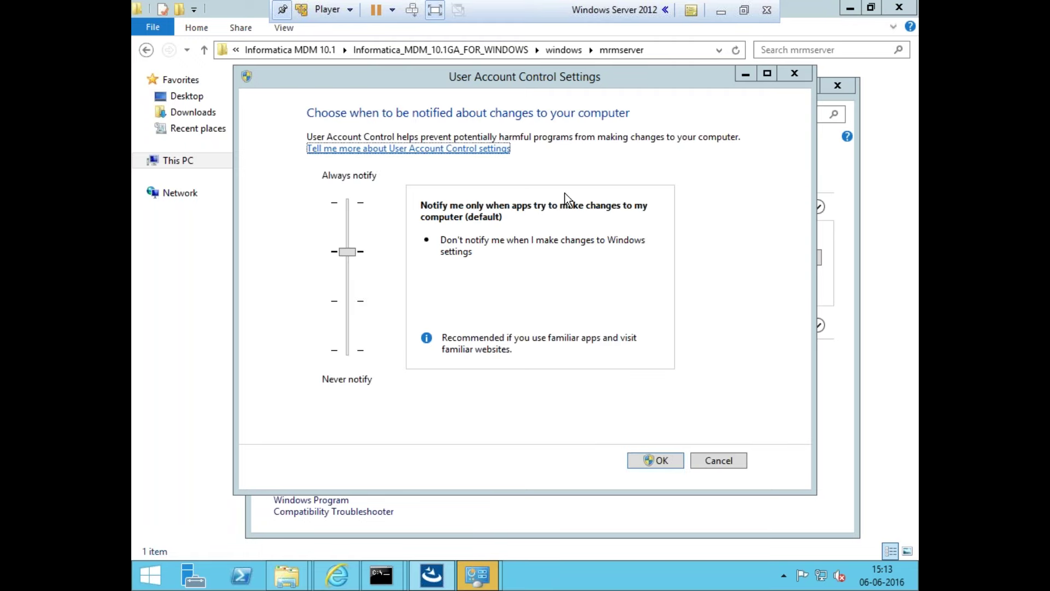
Set User Account Control to Never notify, close Action Center, and return to the JBoss browser
{"action": "left_click_drag", "start_coordinate": [342, 254], "coordinate": [350, 372]}
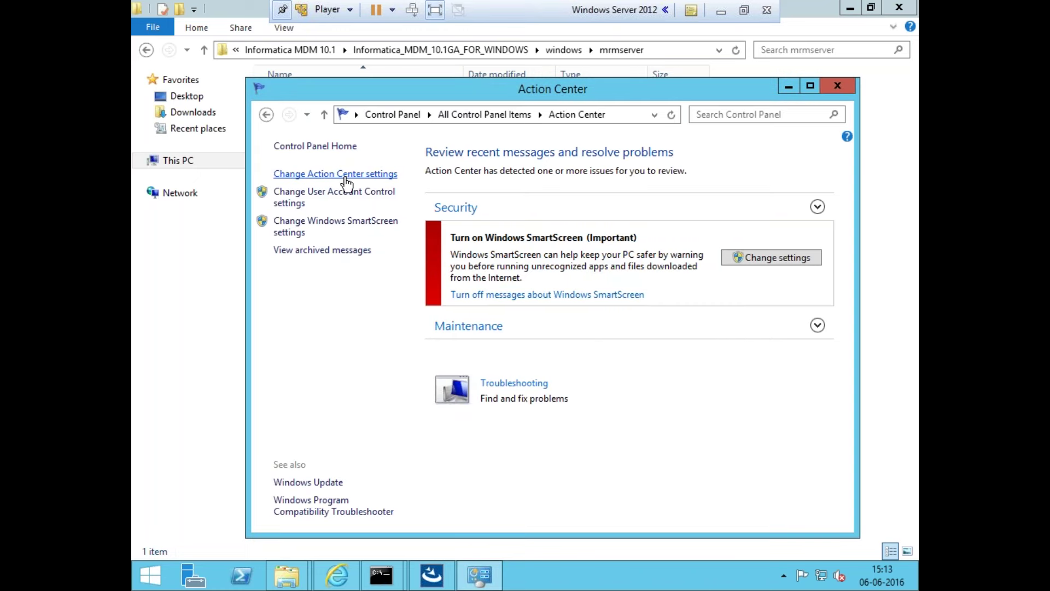
{"action": "left_click", "coordinate": [345, 175]}
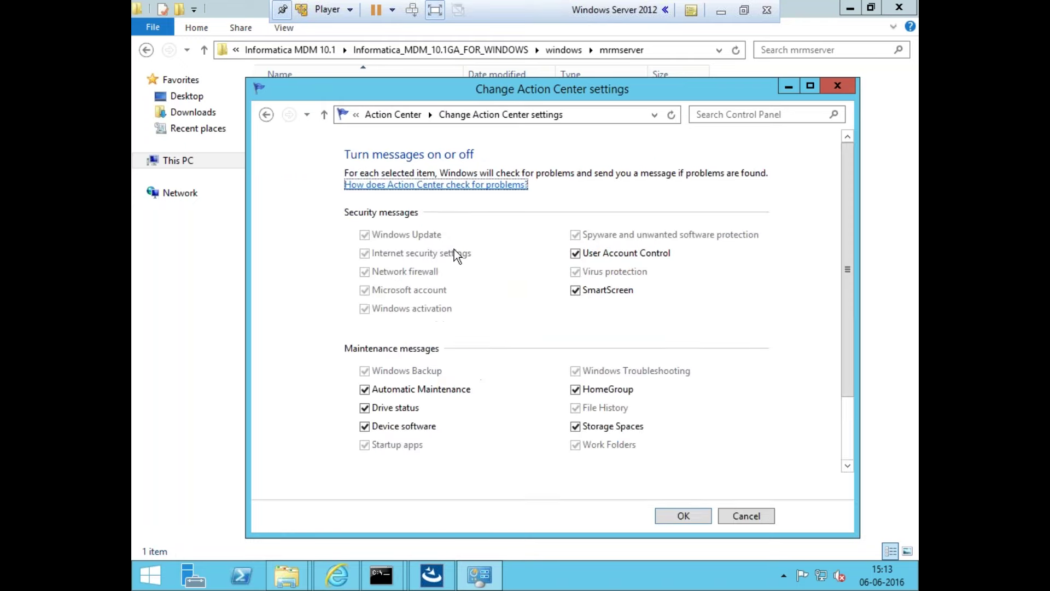
{"action": "left_click", "coordinate": [266, 115]}
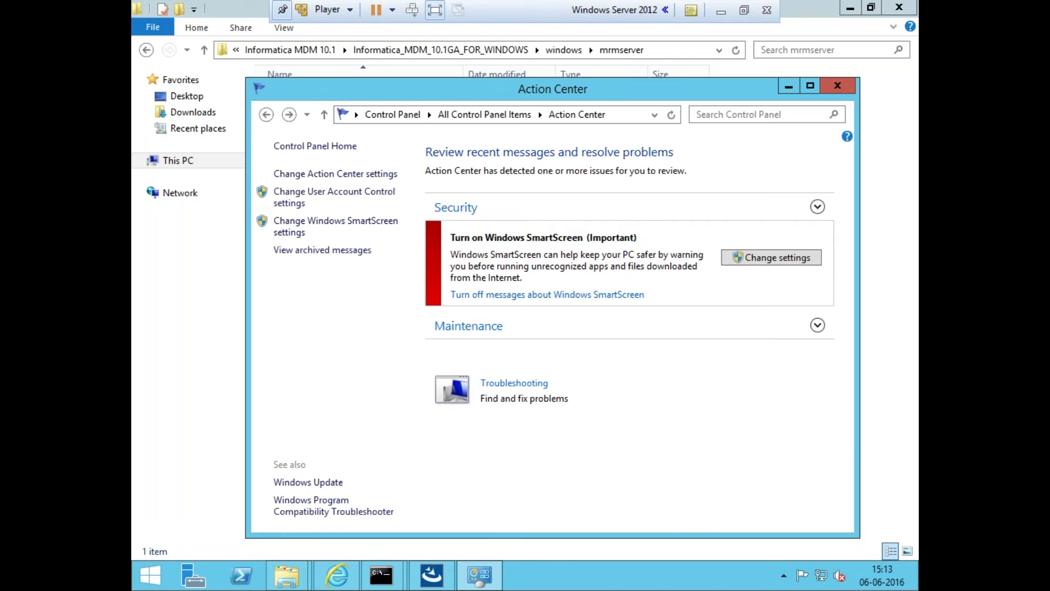
{"action": "left_click", "coordinate": [855, 86]}
{"action": "left_click", "coordinate": [606, 279]}
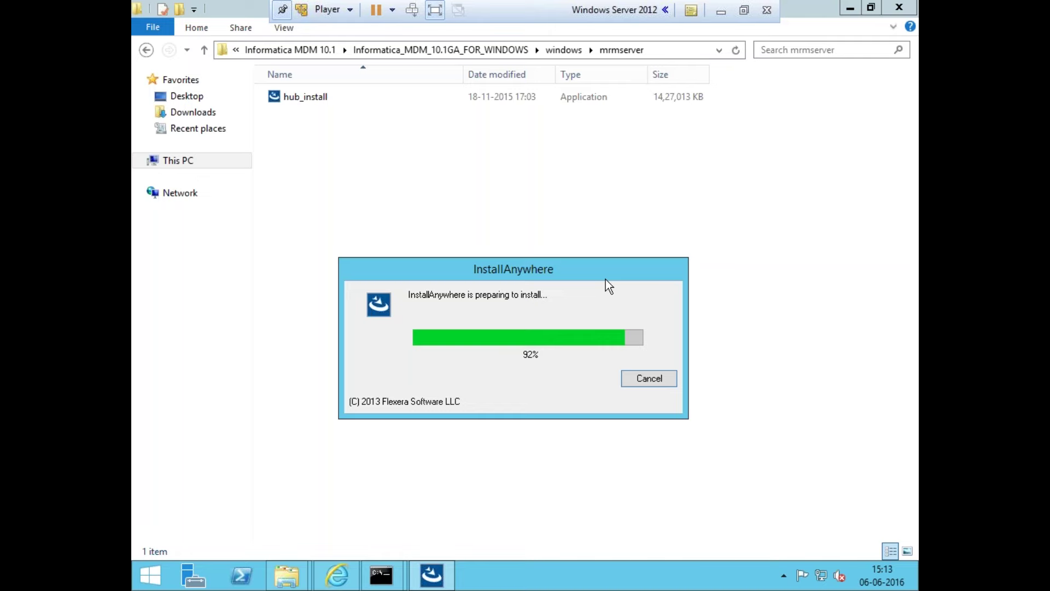
{"action": "left_click", "coordinate": [327, 581]}
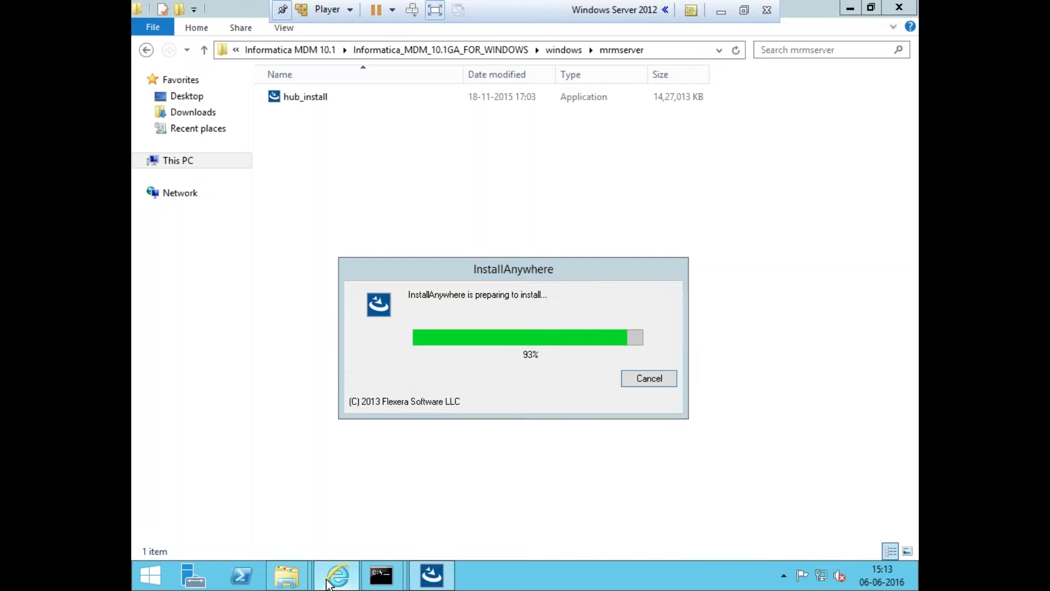
View the JBoss JVM and Environment pages, then trim the URL to reach the server overview
{"action": "left_click", "coordinate": [206, 162]}
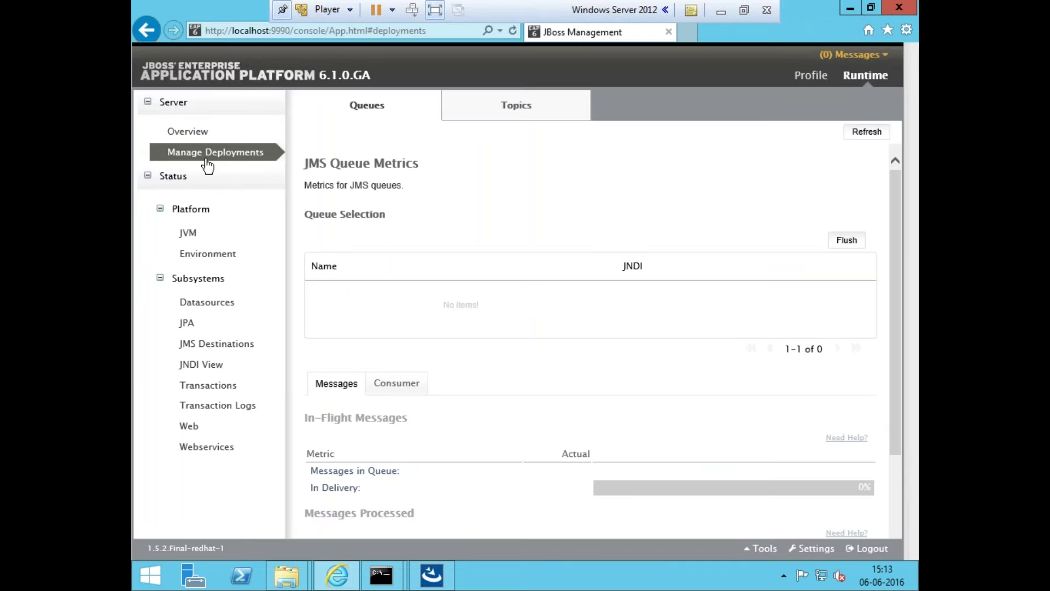
{"action": "left_click", "coordinate": [228, 234]}
{"action": "left_click", "coordinate": [228, 254]}
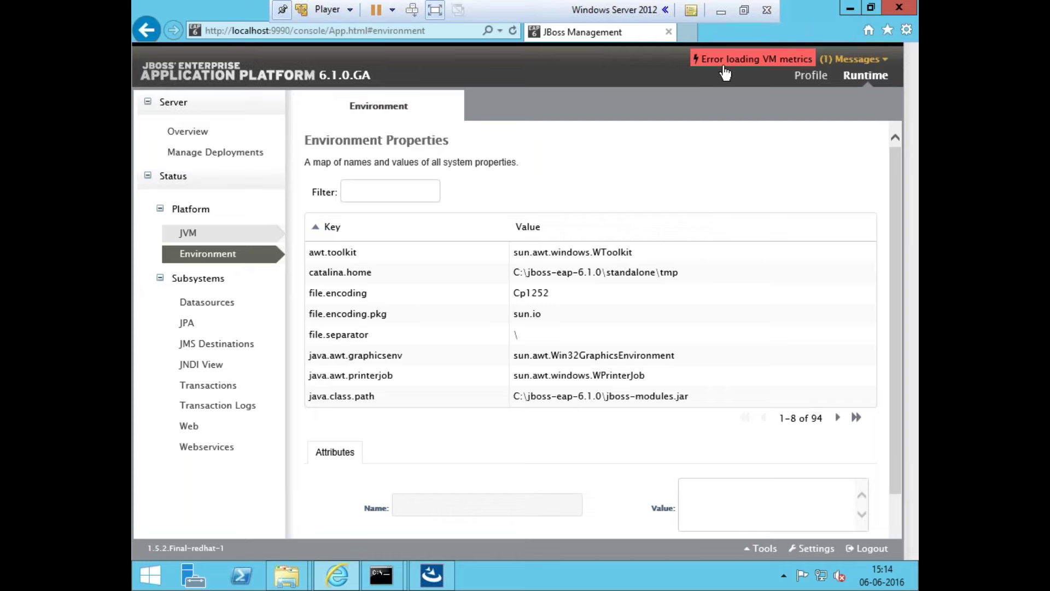
{"action": "left_click", "coordinate": [335, 31]}
{"action": "left_click", "coordinate": [354, 31]}
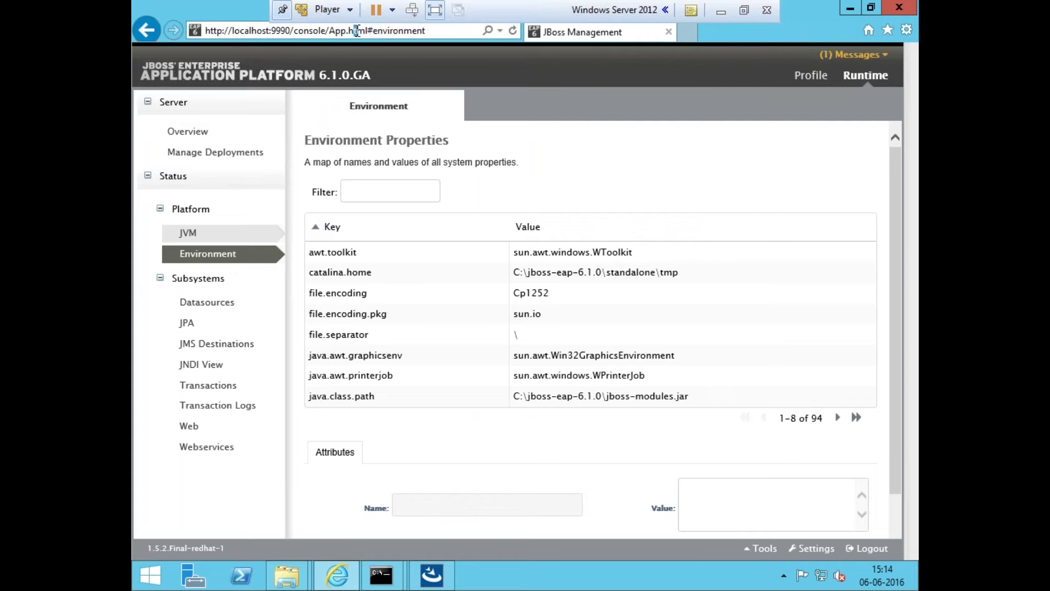
{"action": "key", "text": "shift+End"}
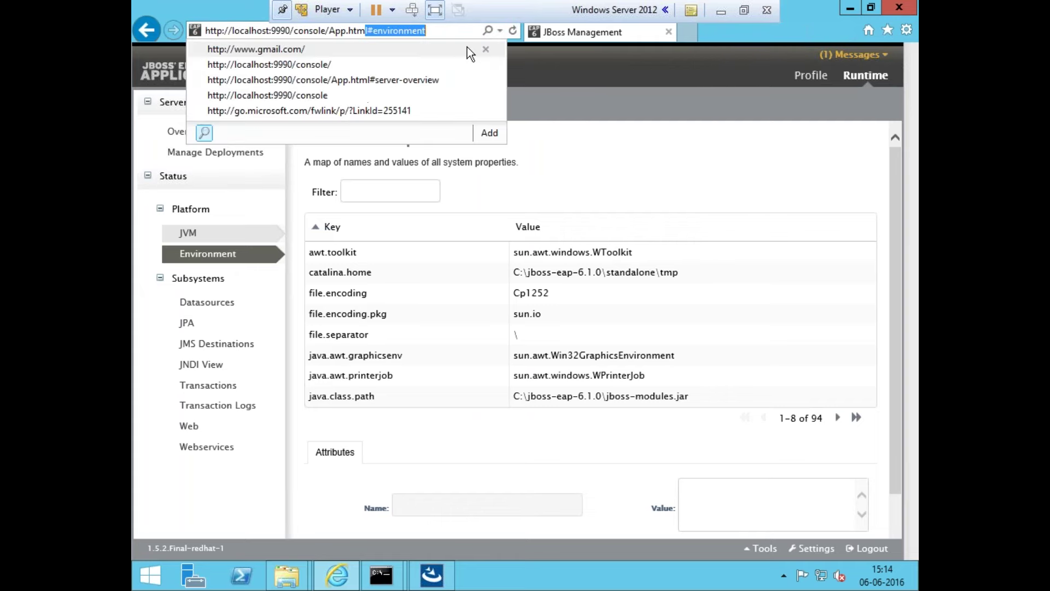
{"action": "key", "text": "Delete"}
{"action": "left_click", "coordinate": [468, 48]}
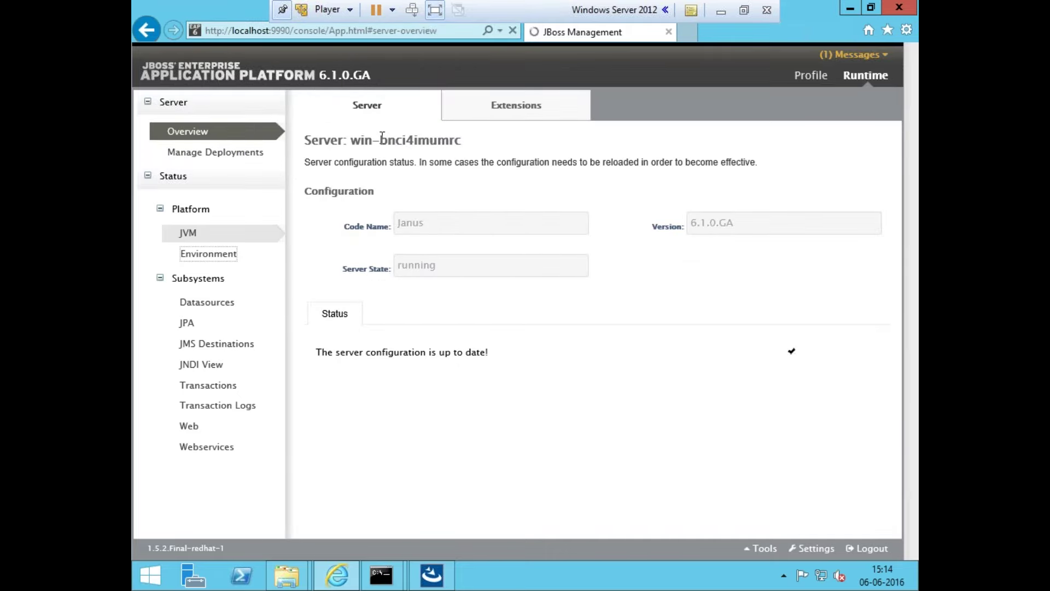
Check Environment, JPA and JMS Destinations, then open the Deployments page, which lists none
{"action": "left_click", "coordinate": [187, 253]}
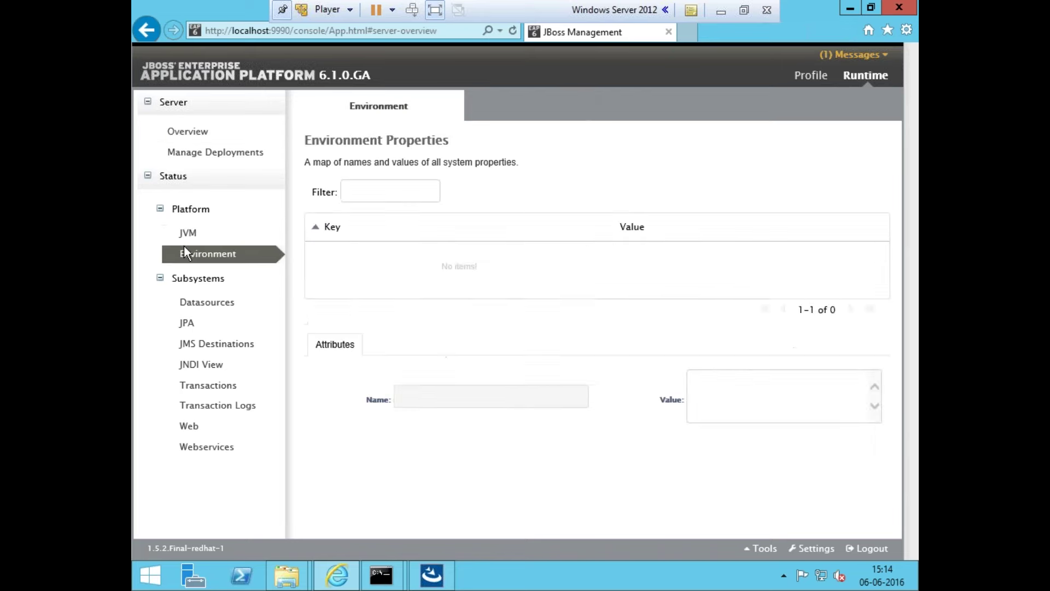
{"action": "left_click", "coordinate": [218, 324]}
{"action": "left_click", "coordinate": [200, 348]}
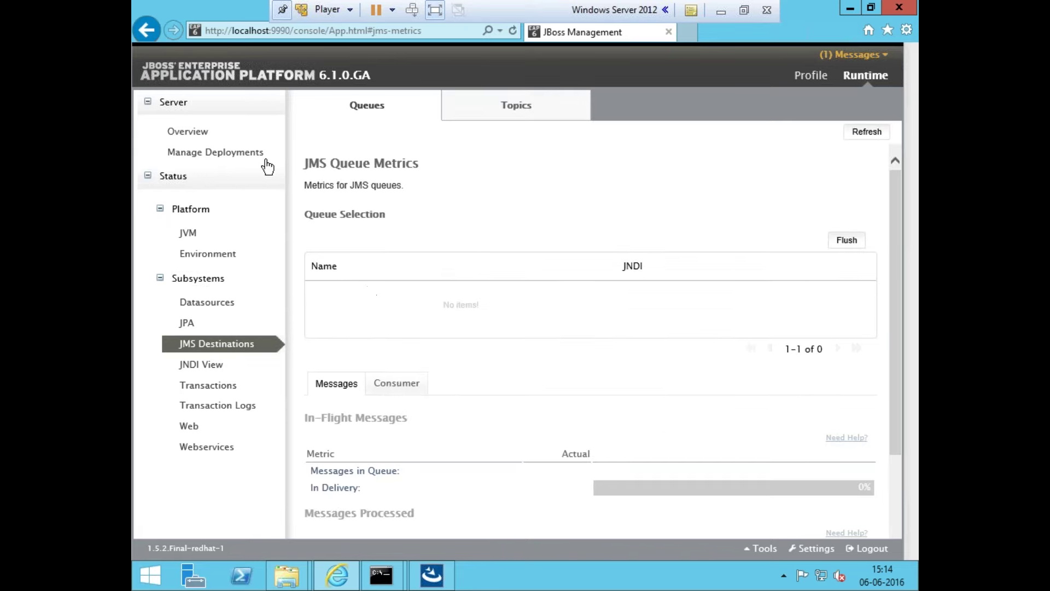
{"action": "left_click", "coordinate": [249, 155]}
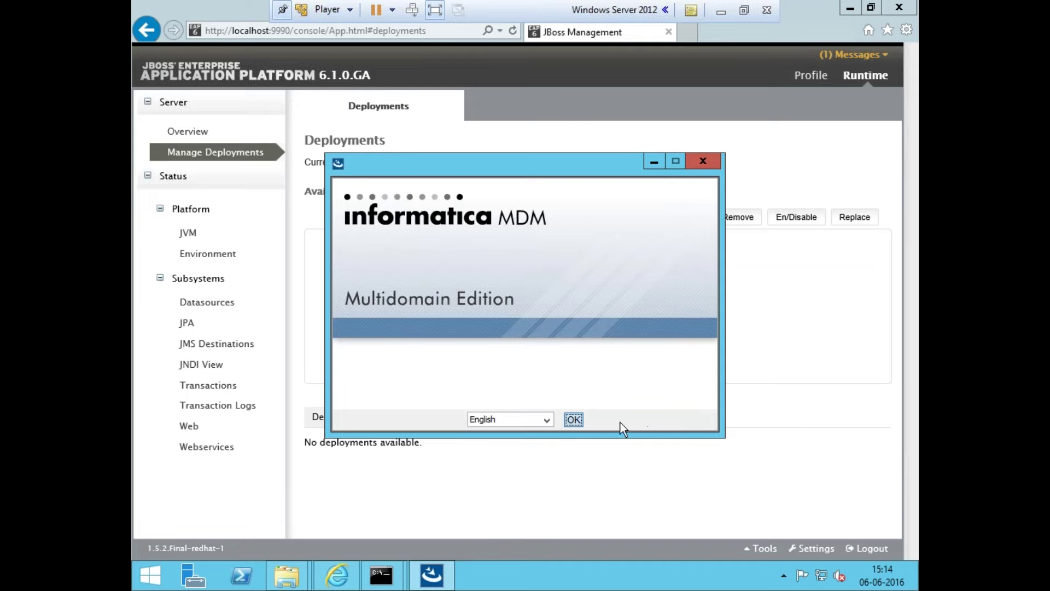
Accept English as the installer language, glance at the host notes, and return to the VM
{"action": "left_click", "coordinate": [574, 420]}
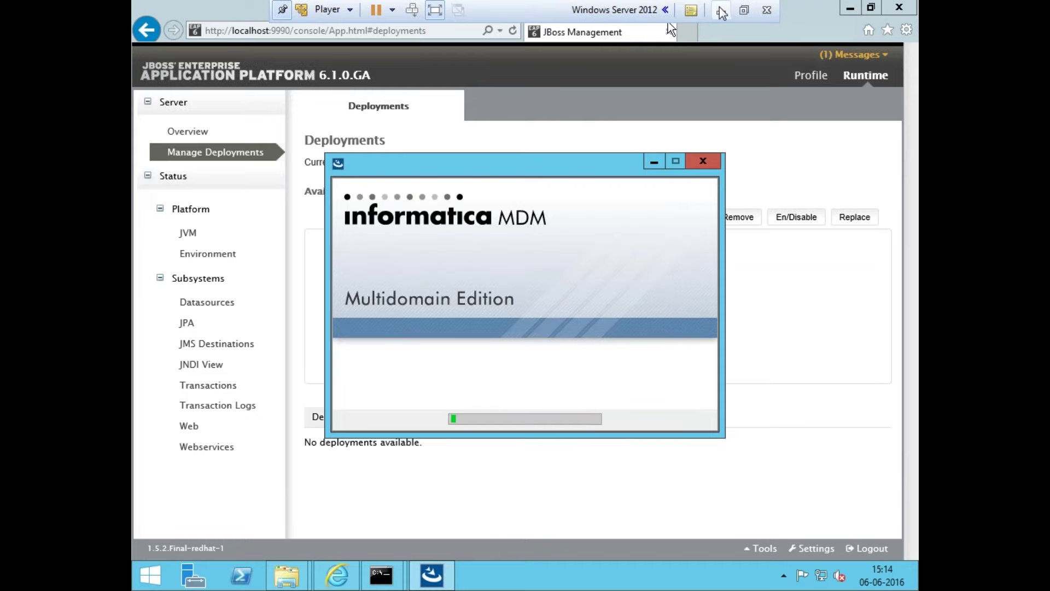
{"action": "left_click", "coordinate": [721, 10]}
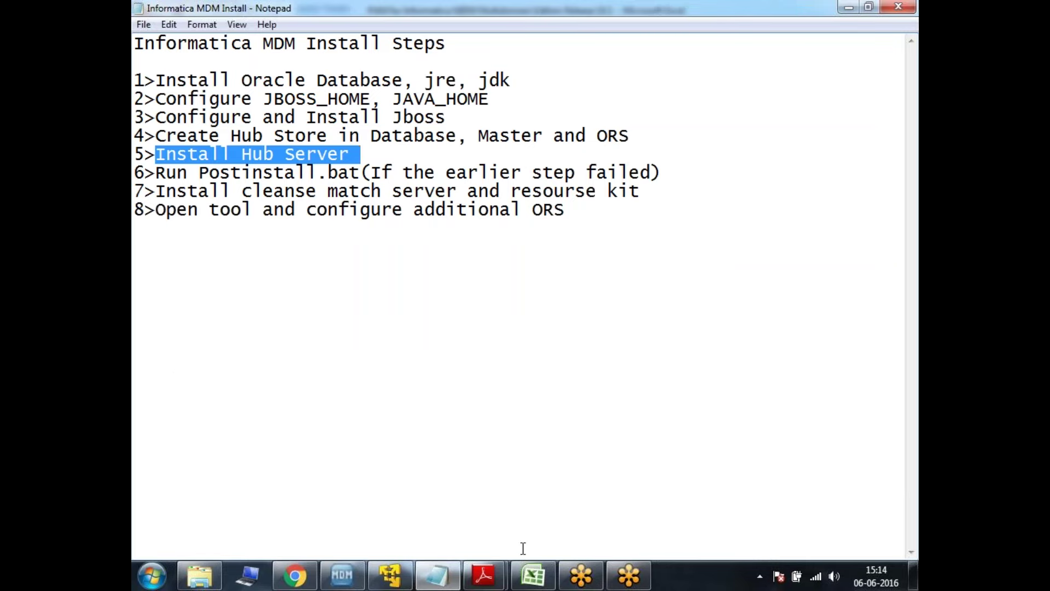
{"action": "left_click", "coordinate": [407, 584]}
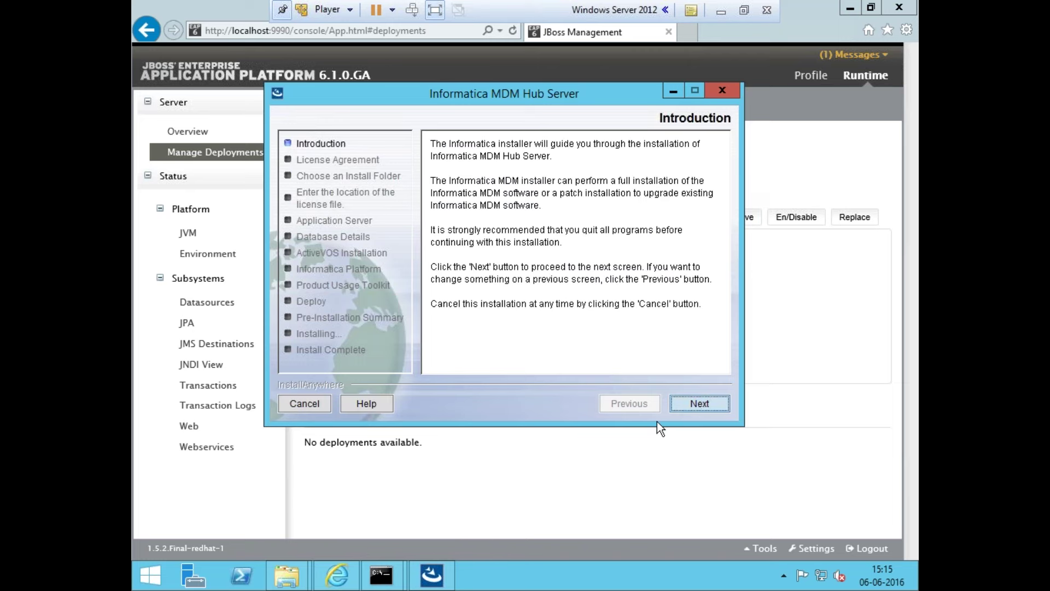
Accept the licence agreement and keep the default install folder and shortcut location
{"action": "left_click", "coordinate": [695, 395]}
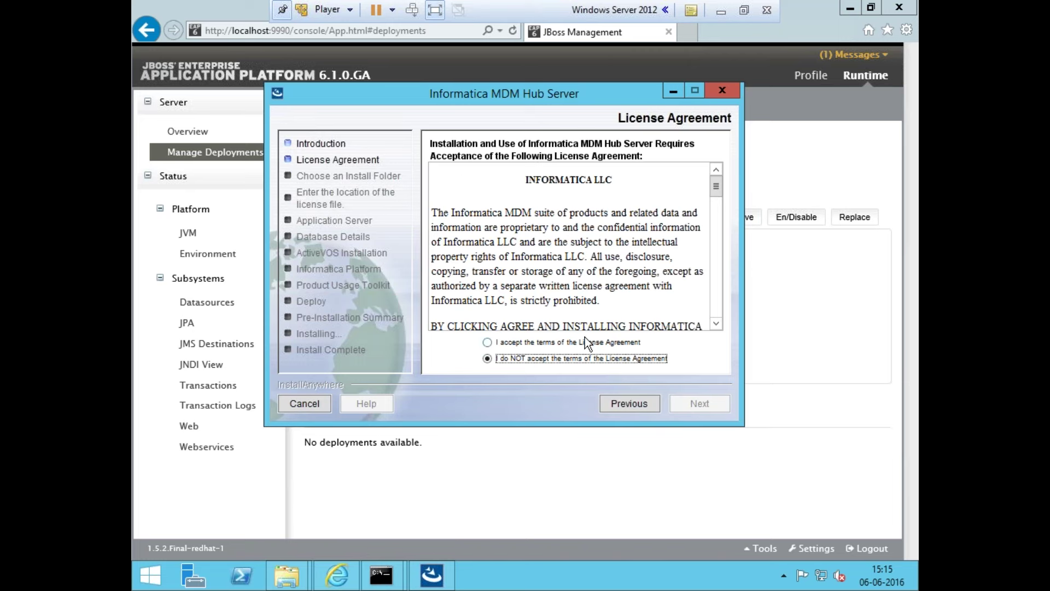
{"action": "left_click", "coordinate": [586, 338]}
{"action": "left_click", "coordinate": [698, 406]}
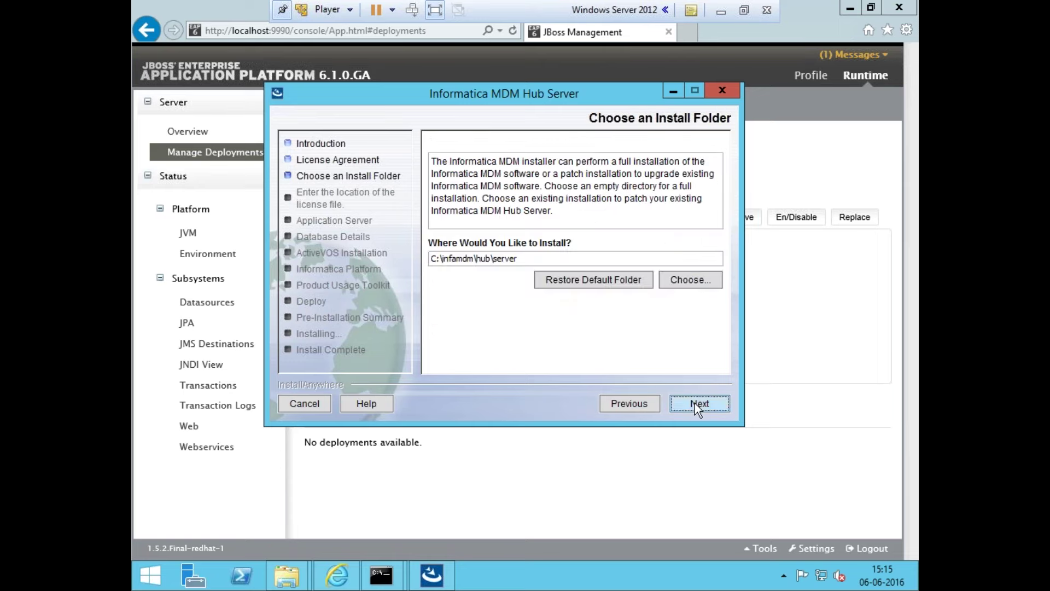
{"action": "left_click", "coordinate": [695, 403]}
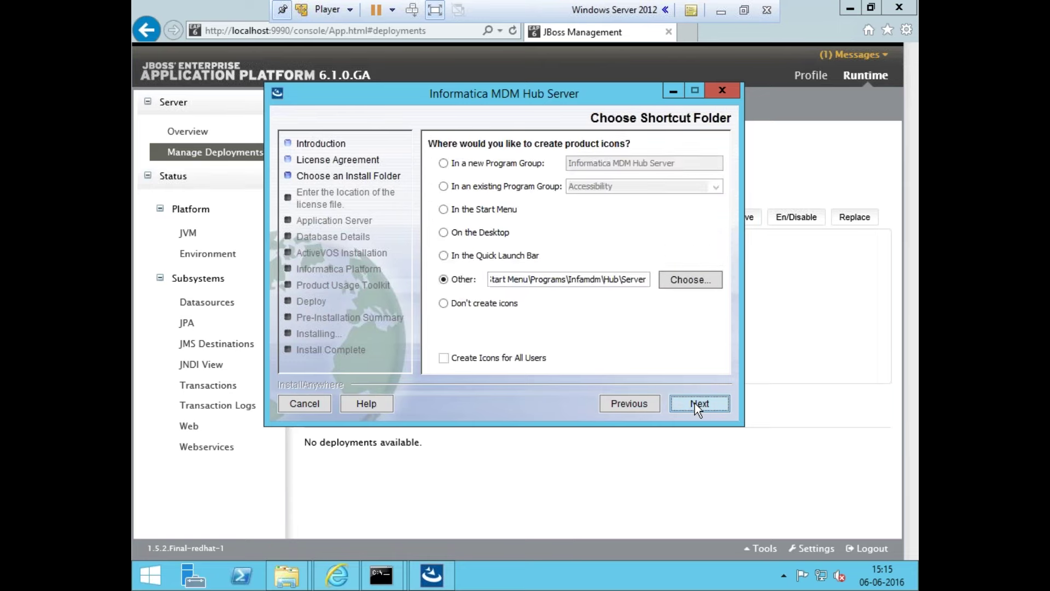
{"action": "left_click", "coordinate": [695, 403]}
Use siperian.license from the Desktop as the licence file
{"action": "left_click", "coordinate": [683, 283]}
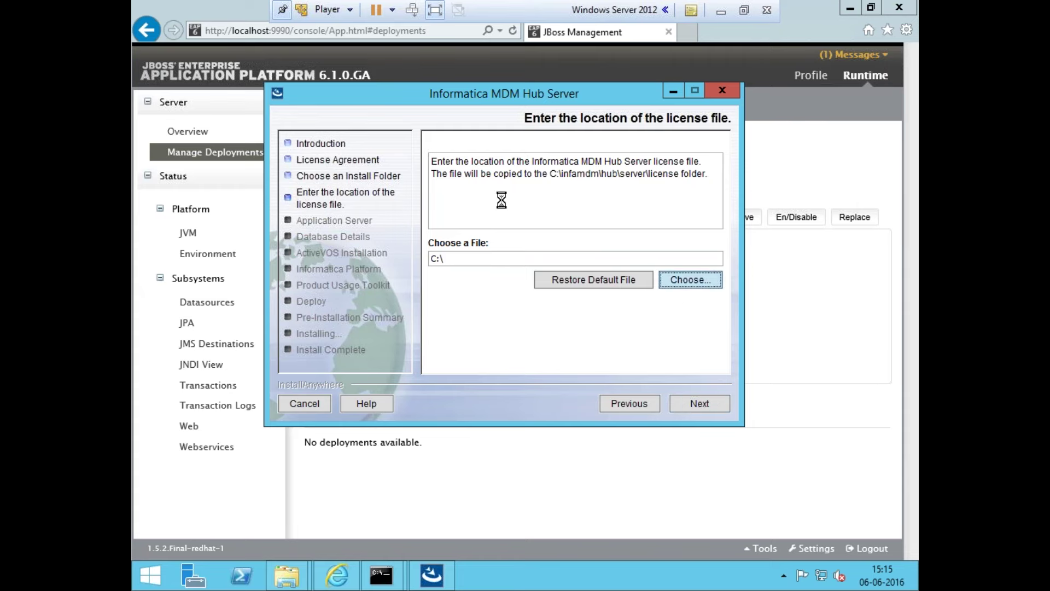
{"action": "left_click", "coordinate": [340, 246]}
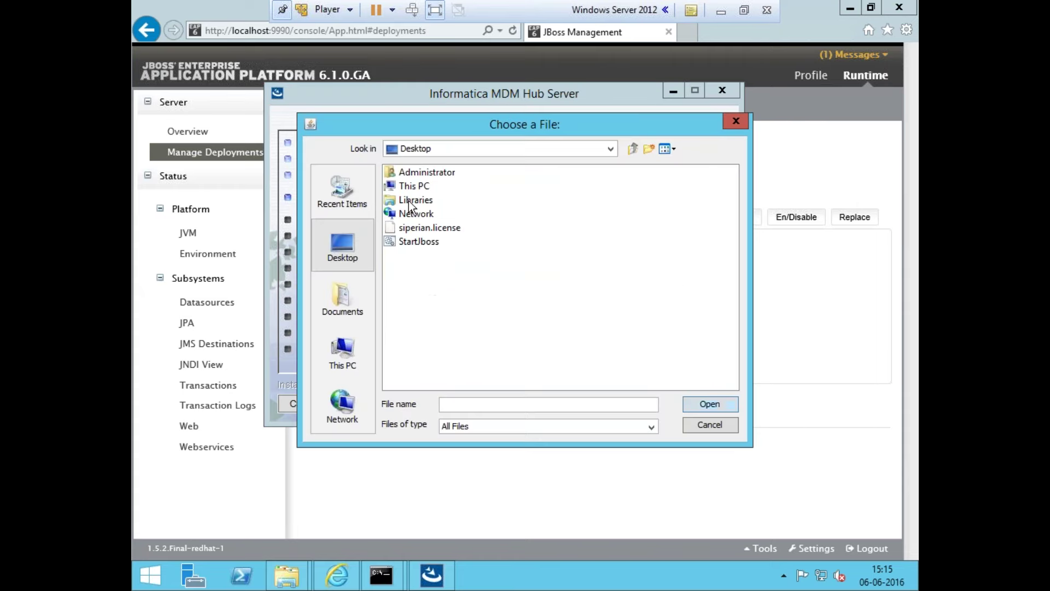
{"action": "left_click", "coordinate": [421, 241]}
{"action": "left_click", "coordinate": [434, 227]}
{"action": "left_click", "coordinate": [700, 406]}
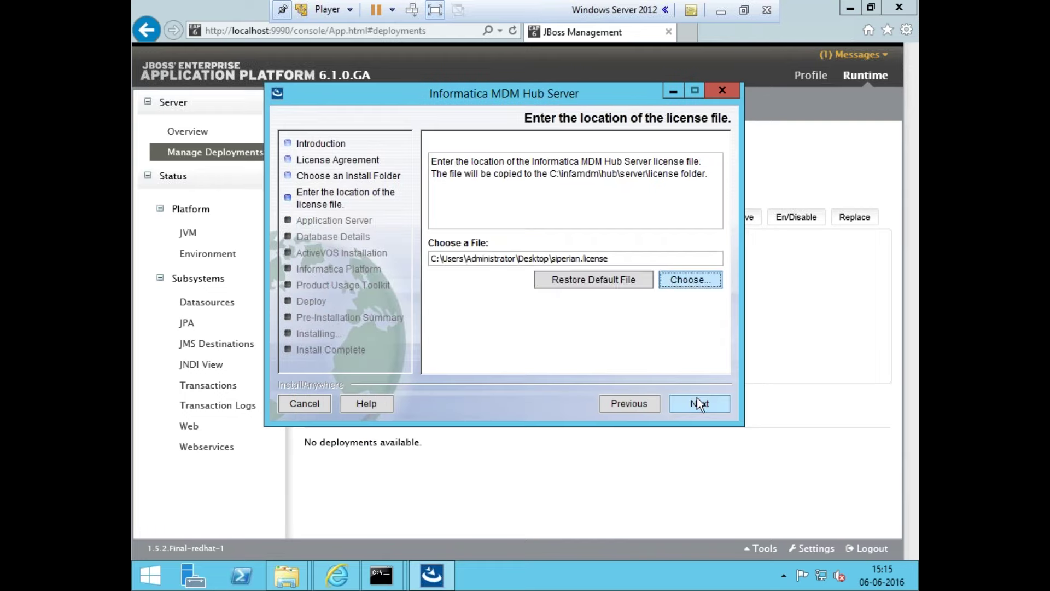
{"action": "left_click", "coordinate": [682, 403]}
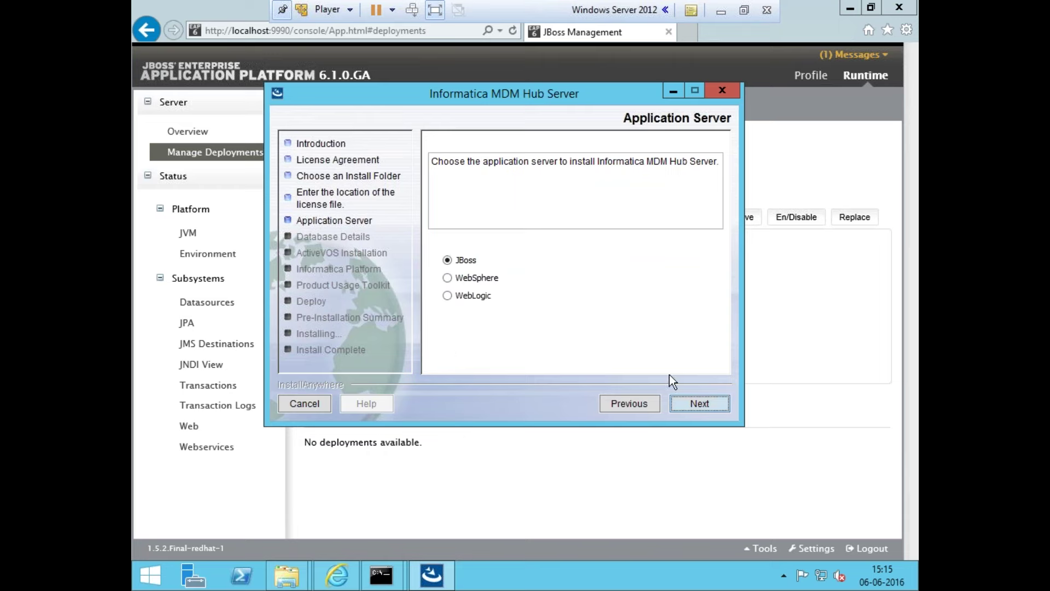
Keep JBoss as the application server and copy the C:\jboss-eap-6.1.0 folder path from File Explorer
{"action": "left_click", "coordinate": [695, 404]}
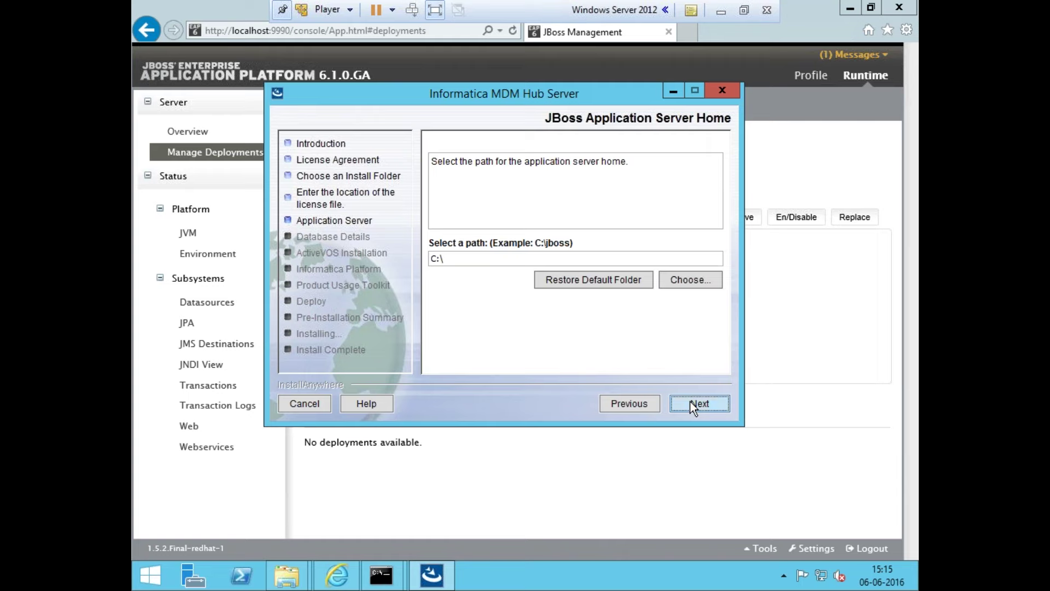
{"action": "double_click", "coordinate": [547, 257]}
{"action": "left_click", "coordinate": [546, 257]}
{"action": "mouse_move", "coordinate": [298, 577]}
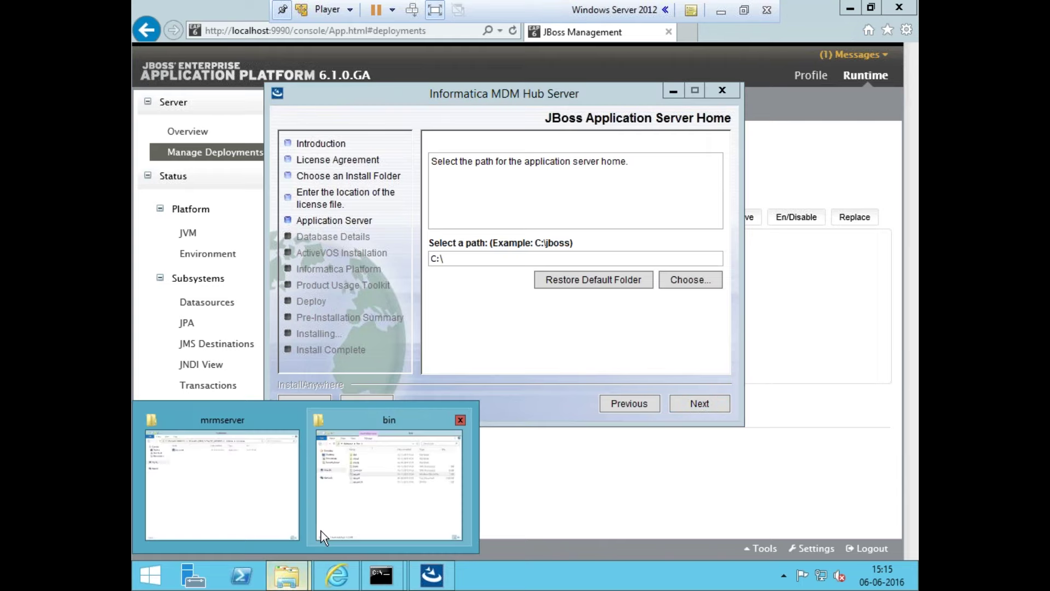
{"action": "left_click", "coordinate": [326, 530]}
{"action": "mouse_move", "coordinate": [286, 575]}
{"action": "left_click", "coordinate": [268, 499]}
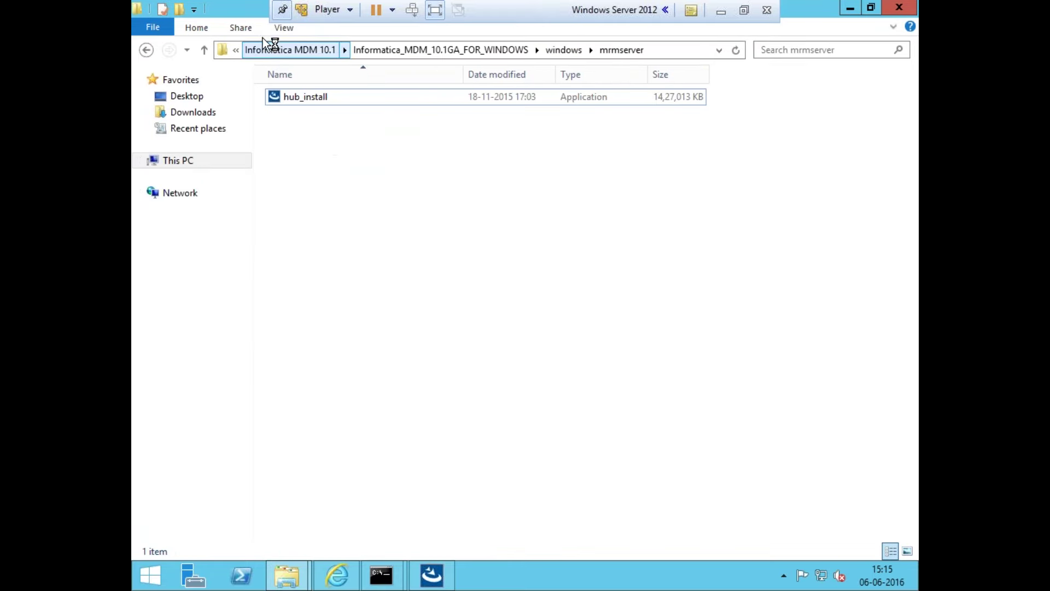
{"action": "left_click", "coordinate": [141, 163]}
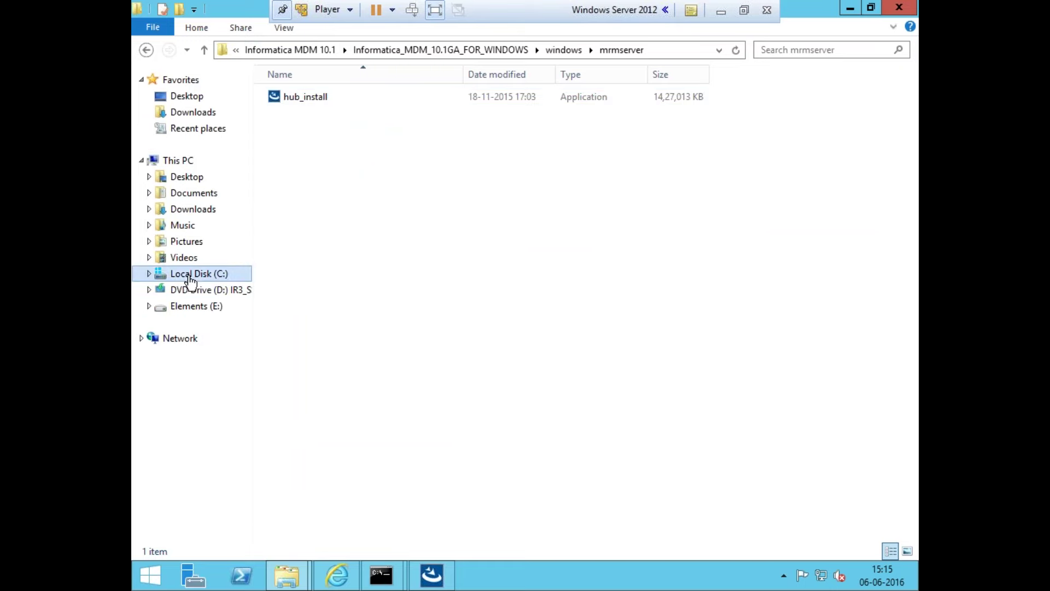
{"action": "left_click", "coordinate": [243, 276]}
{"action": "double_click", "coordinate": [312, 128]}
{"action": "left_click", "coordinate": [474, 49]}
{"action": "key", "text": "ctrl+c"}
Set the JBoss home folder to C:\jboss-eap-6.1.0
{"action": "key", "text": "alt+Tab"}
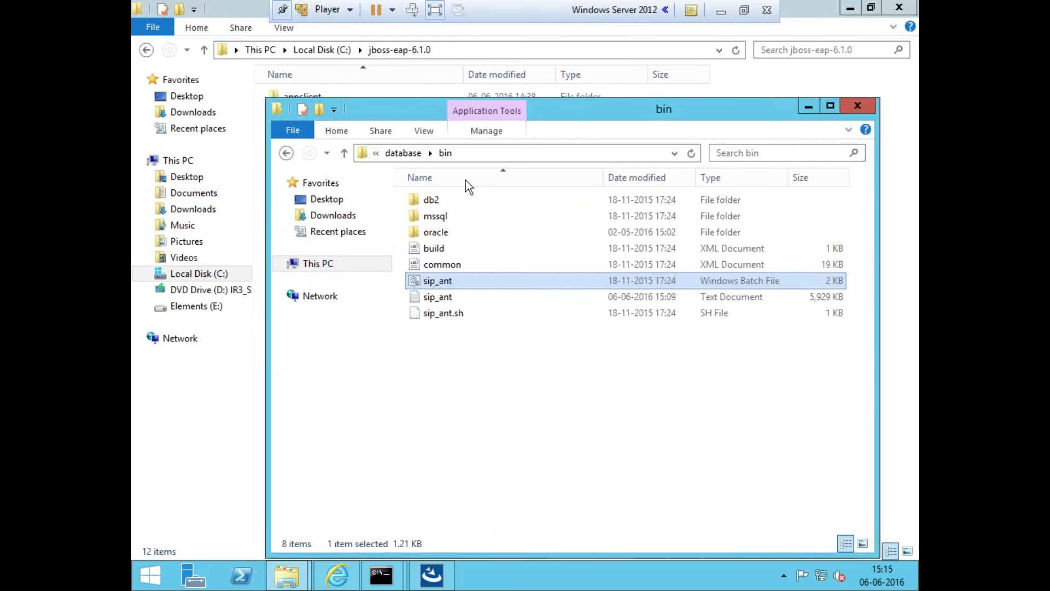
{"action": "key", "text": "alt+Tab"}
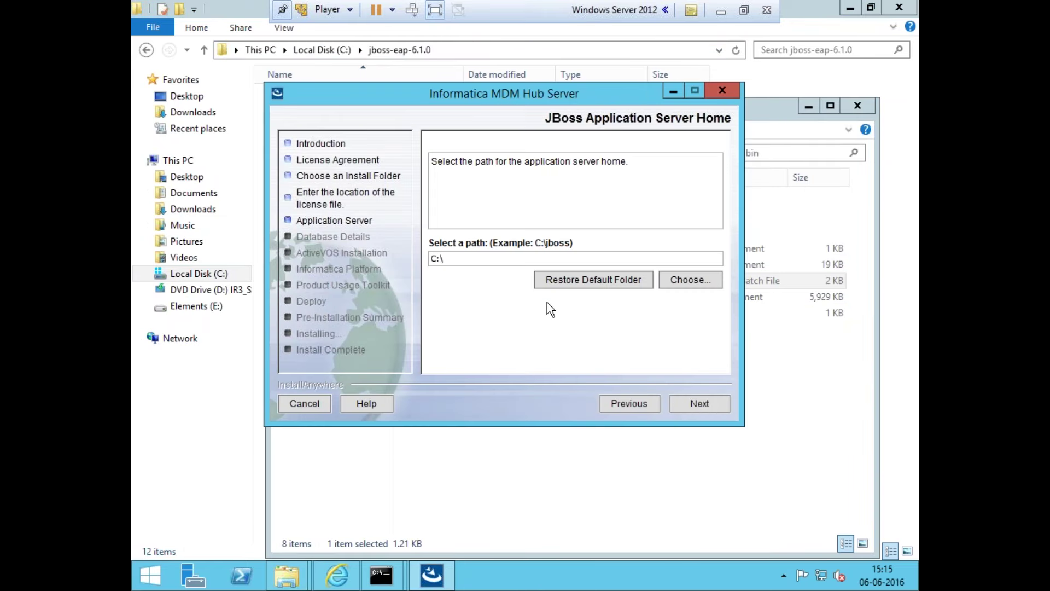
{"action": "key", "text": "BackSpace"}
{"action": "key", "text": "BackSpace"}
{"action": "key", "text": "BackSpace"}
{"action": "key", "text": "ctrl+v"}
{"action": "left_click", "coordinate": [681, 404]}
Keep the standalone configuration and the default JBoss ports, with remote port 4447
{"action": "left_click", "coordinate": [681, 404]}
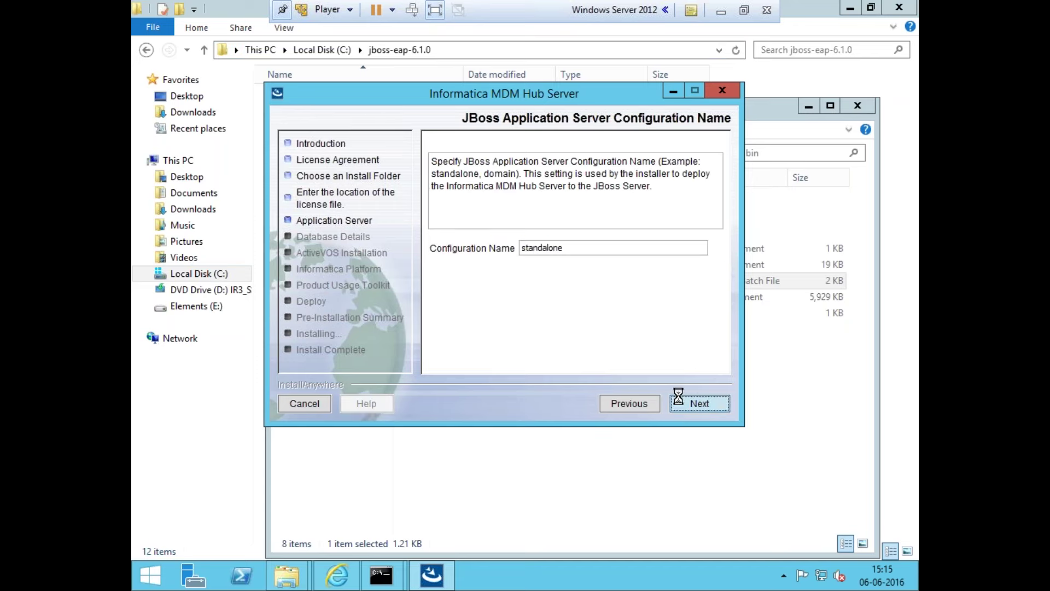
{"action": "left_click_drag", "start_coordinate": [604, 281], "coordinate": [540, 264]}
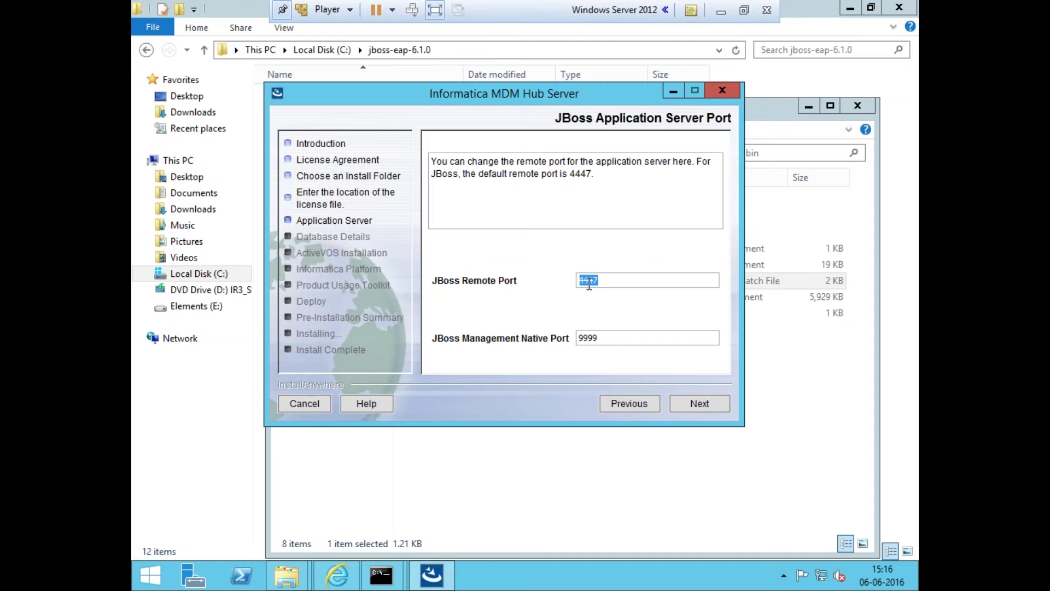
{"action": "left_click", "coordinate": [629, 337]}
{"action": "left_click", "coordinate": [681, 403]}
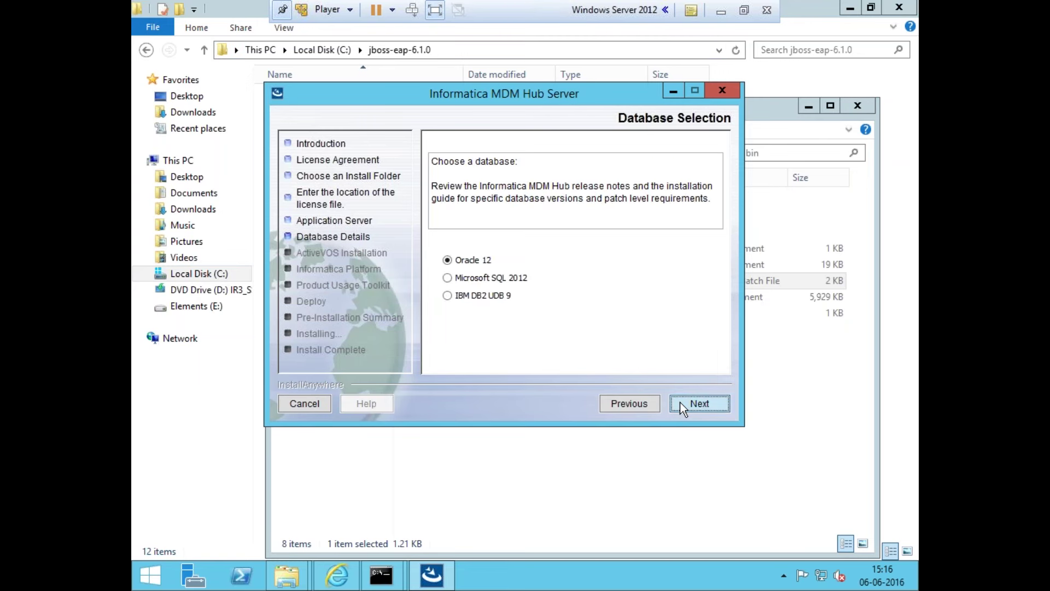
Choose Oracle 12 with Service Name, enter the system schema password, and keep the generated connect URL
{"action": "left_click", "coordinate": [681, 402]}
{"action": "left_click", "coordinate": [681, 402]}
{"action": "left_click", "coordinate": [569, 340]}
{"action": "type", "text": "password"}
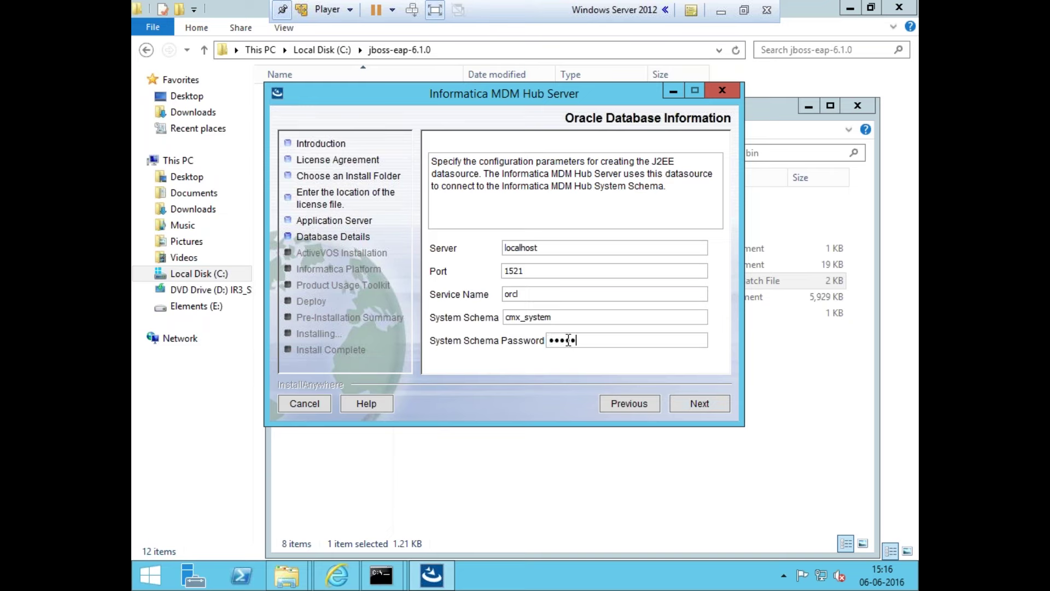
{"action": "left_click", "coordinate": [721, 405]}
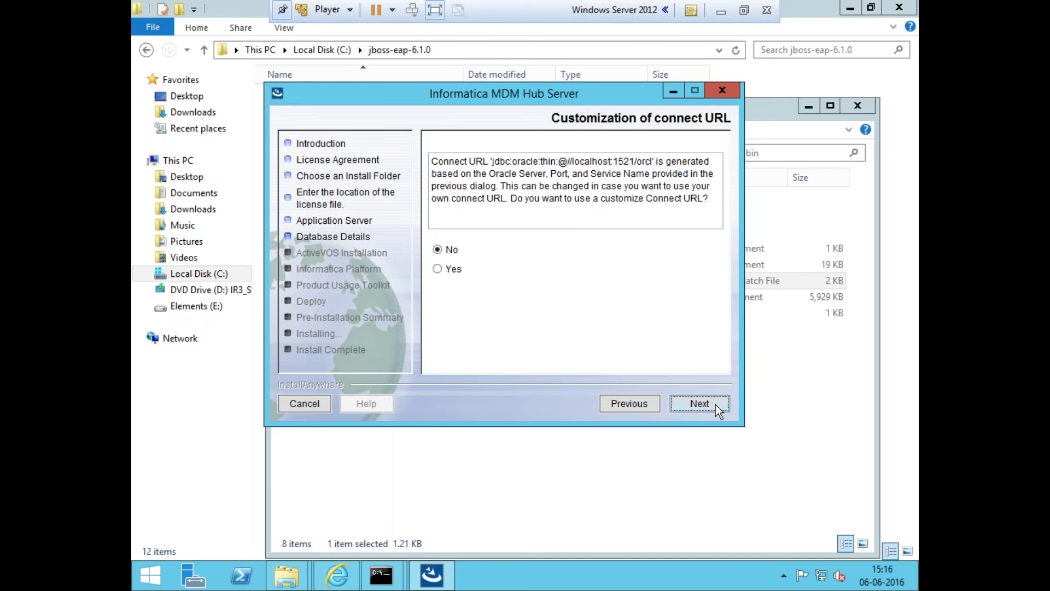
{"action": "left_click", "coordinate": [716, 405]}
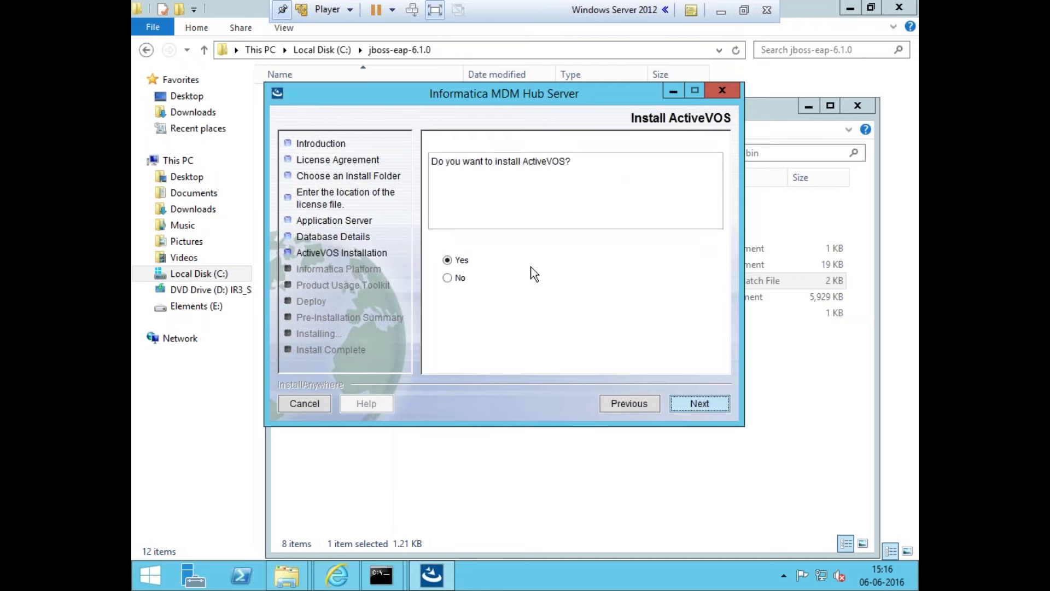
Install ActiveVOS in the default folder using a Service Name connection
{"action": "left_click", "coordinate": [681, 403]}
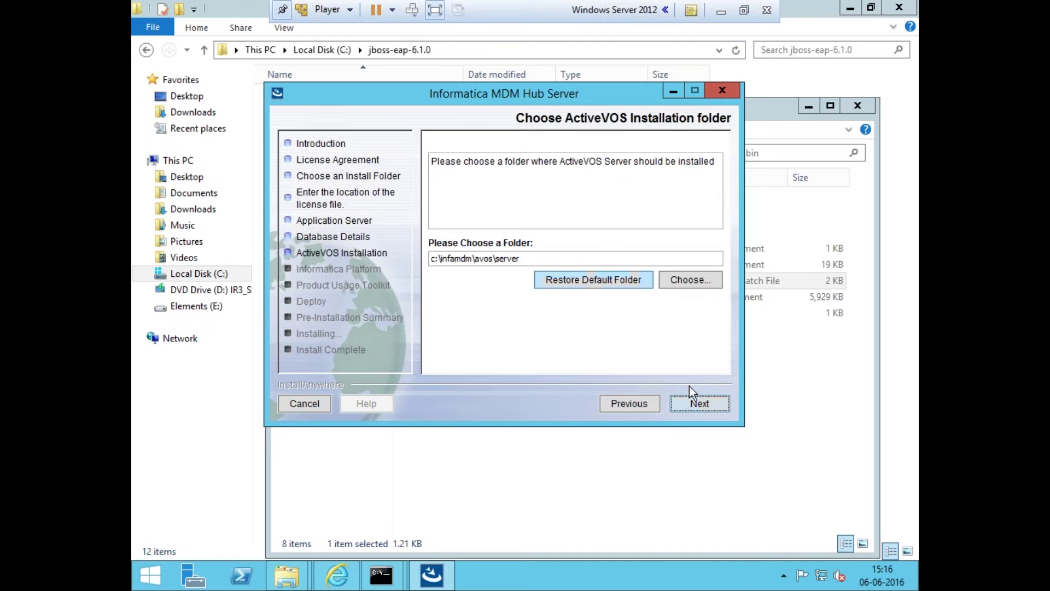
{"action": "left_click", "coordinate": [689, 407]}
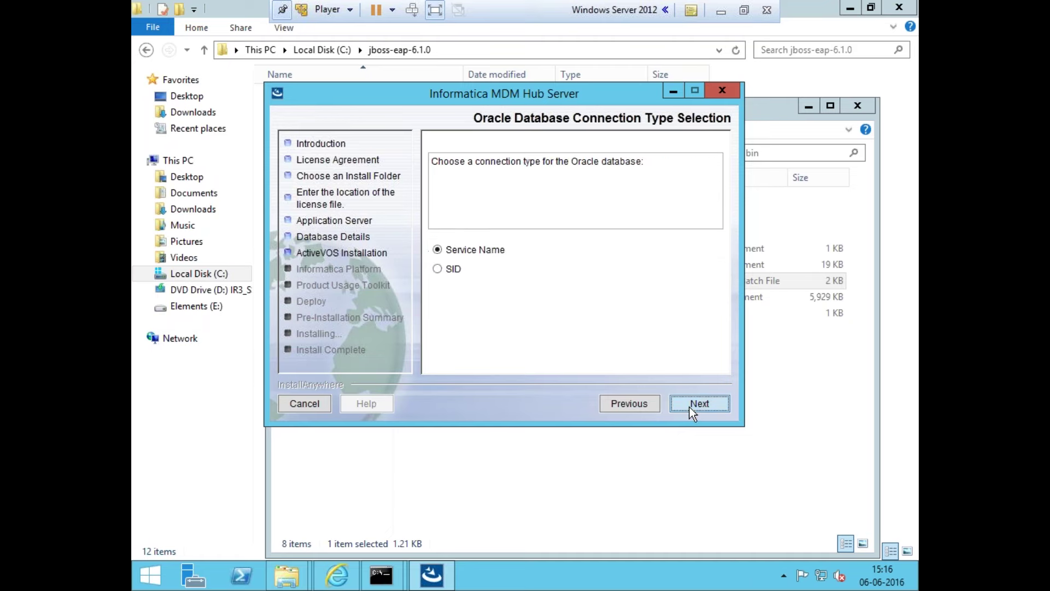
{"action": "left_click", "coordinate": [689, 407]}
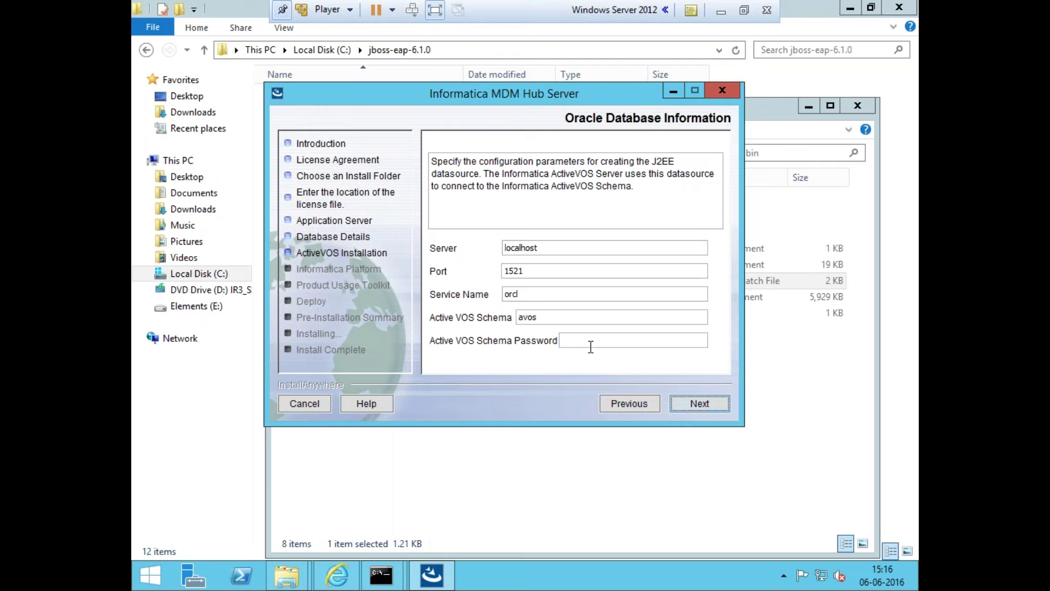
Open a Command Prompt and start SQL*Plus with sqlplus "/as sysdba"
{"action": "right_click", "coordinate": [383, 575]}
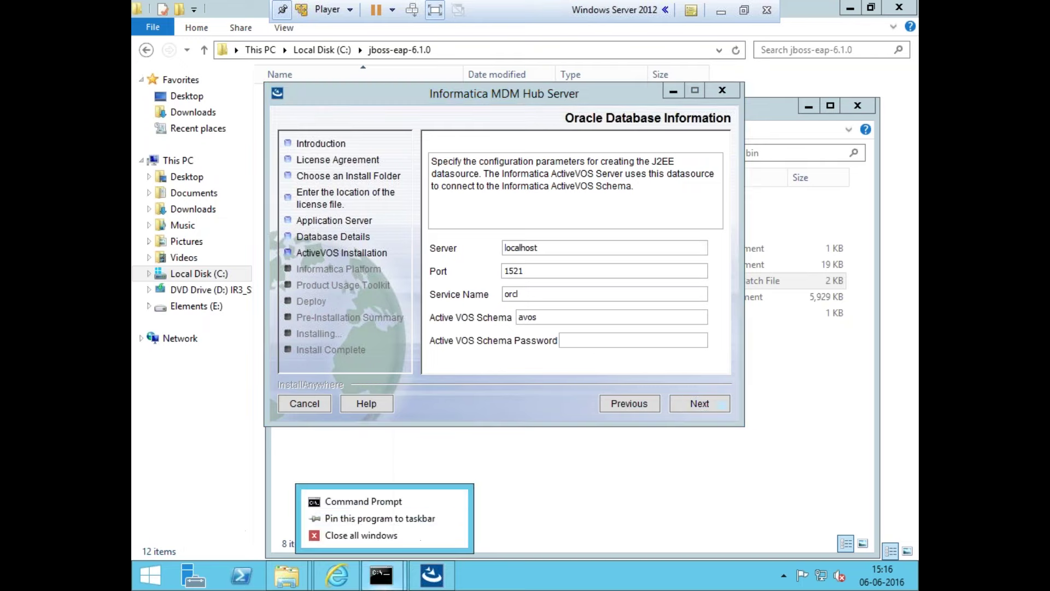
{"action": "left_click", "coordinate": [374, 506]}
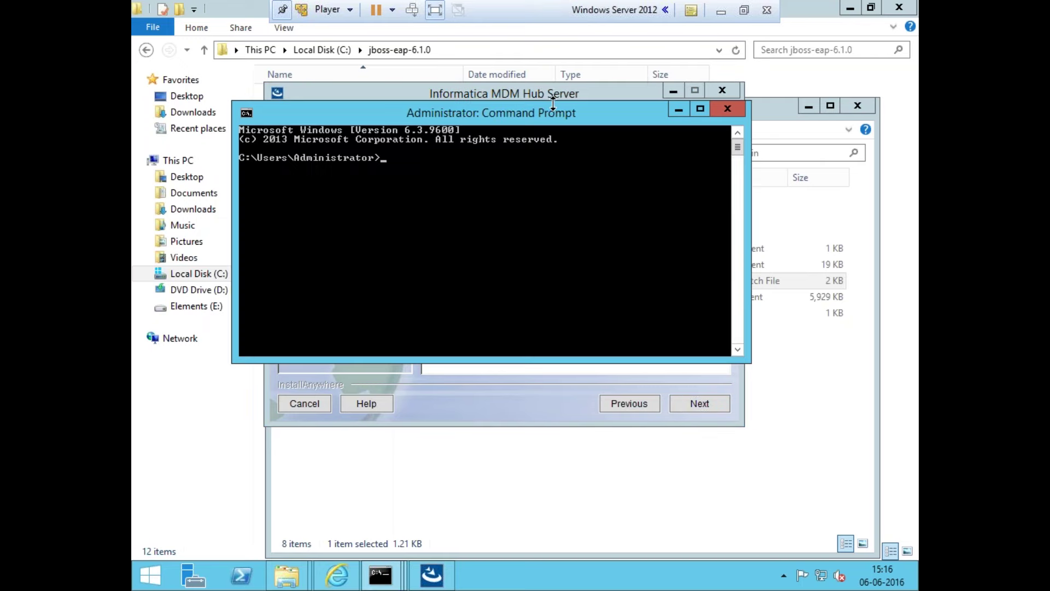
{"action": "left_click_drag", "start_coordinate": [552, 108], "coordinate": [576, 52]}
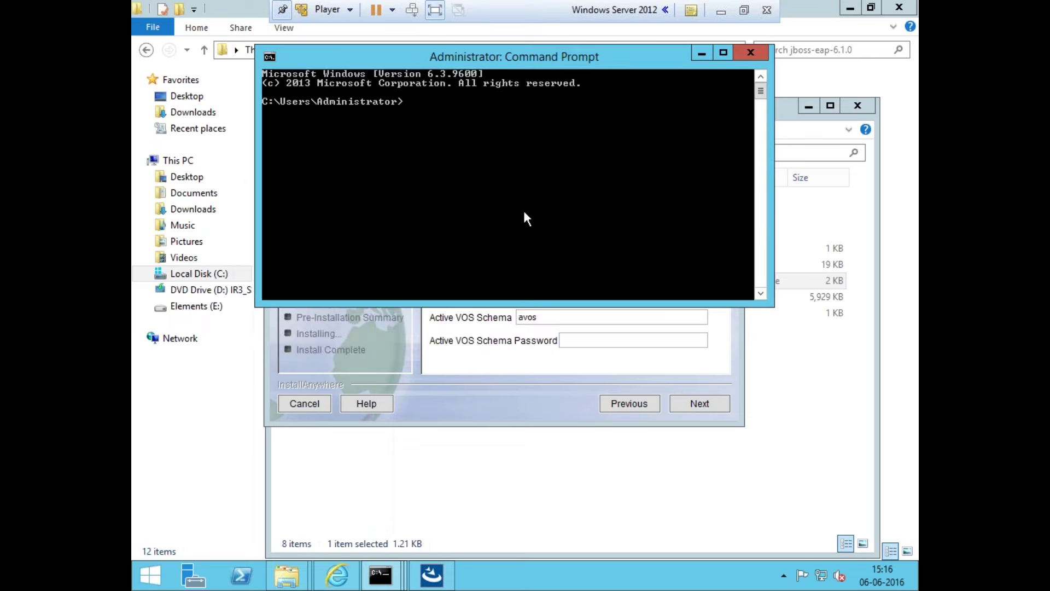
{"action": "type", "text": "sqlplus \"/as sysdba\""}
{"action": "key", "text": "Return"}
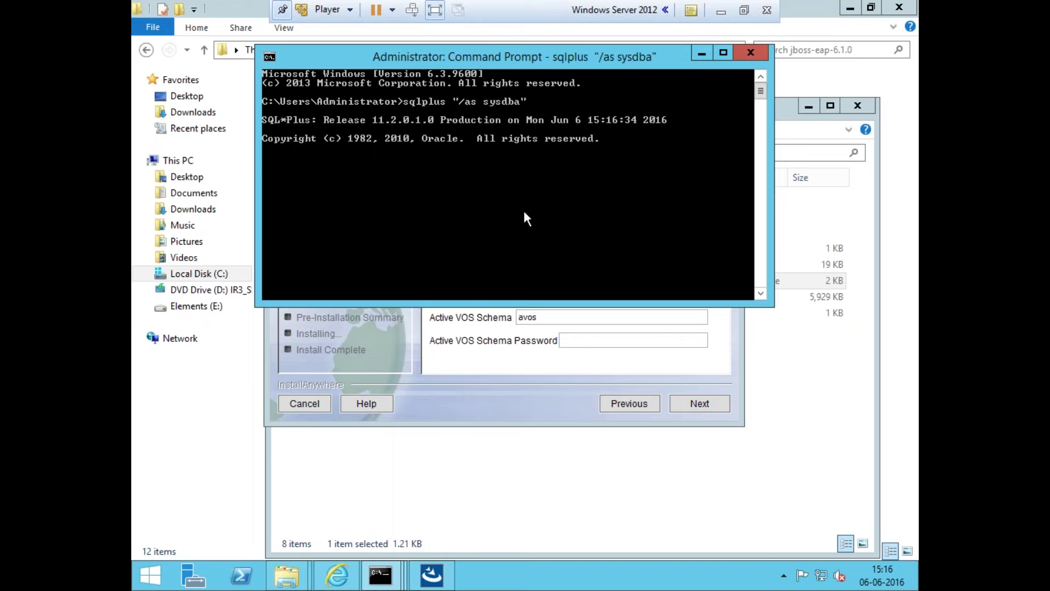
Create the Oracle user avos with its password and grant it DBA rights
{"action": "type", "text": "create use"}
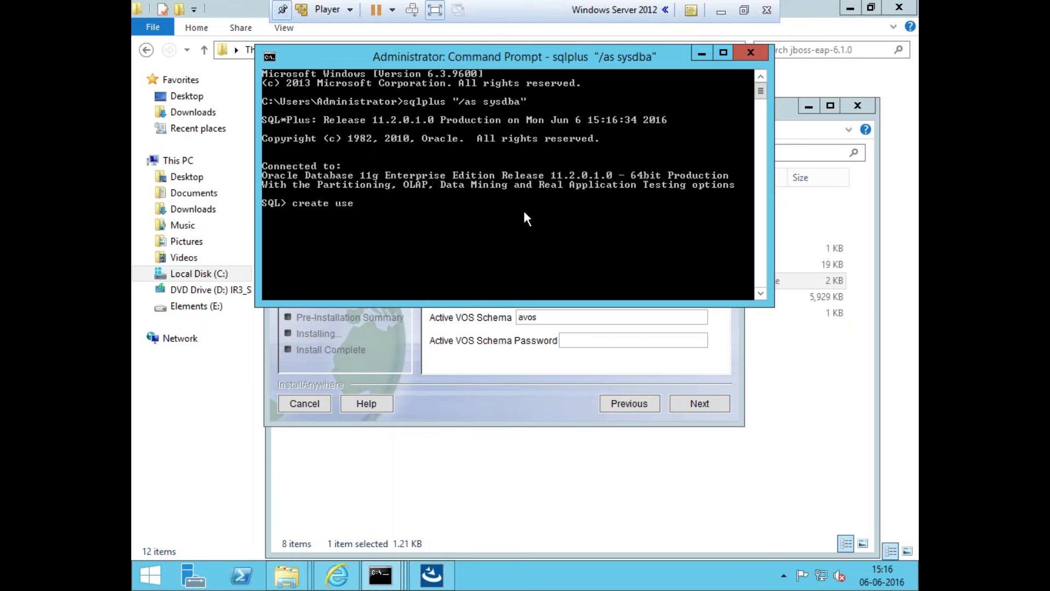
{"action": "type", "text": "r avos identified by a"}
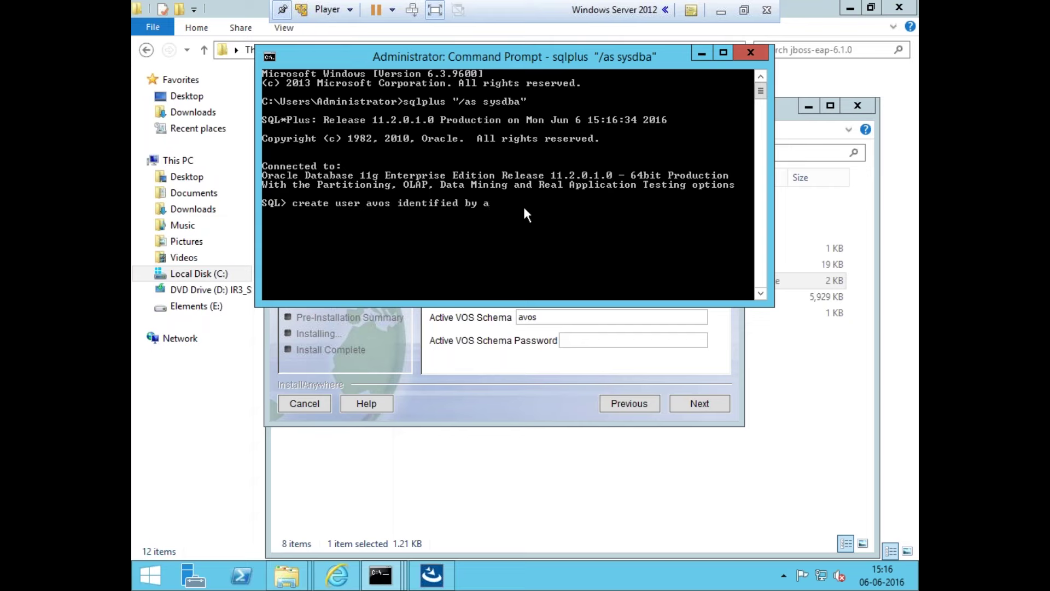
{"action": "key", "text": "BackSpace"}
{"action": "type", "text": "tiger;"}
{"action": "key", "text": "Return"}
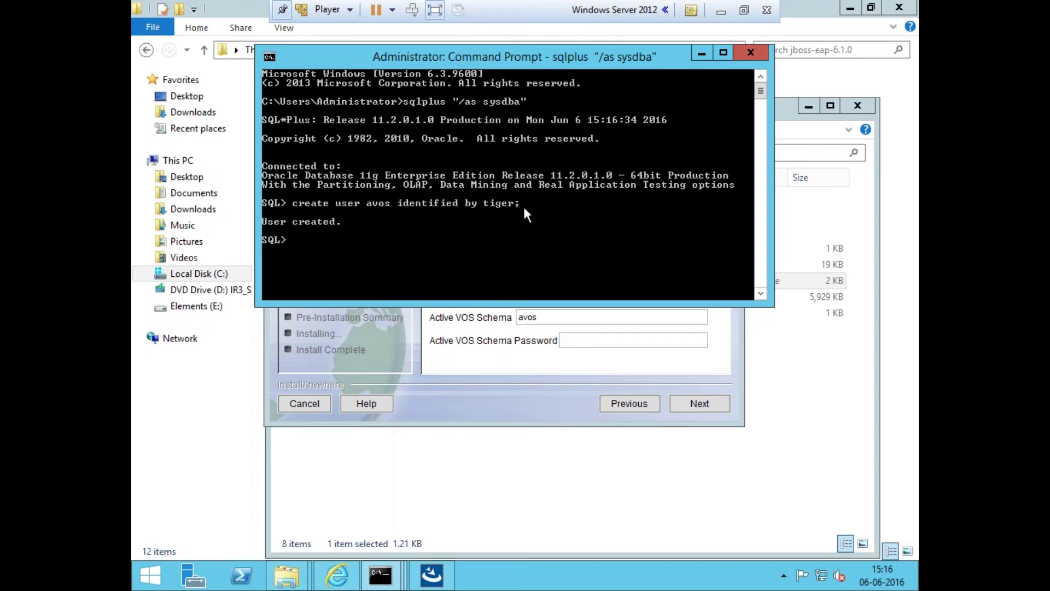
{"action": "type", "text": "grant dba to avos;"}
{"action": "key", "text": "Return"}
{"action": "left_click", "coordinate": [536, 366]}
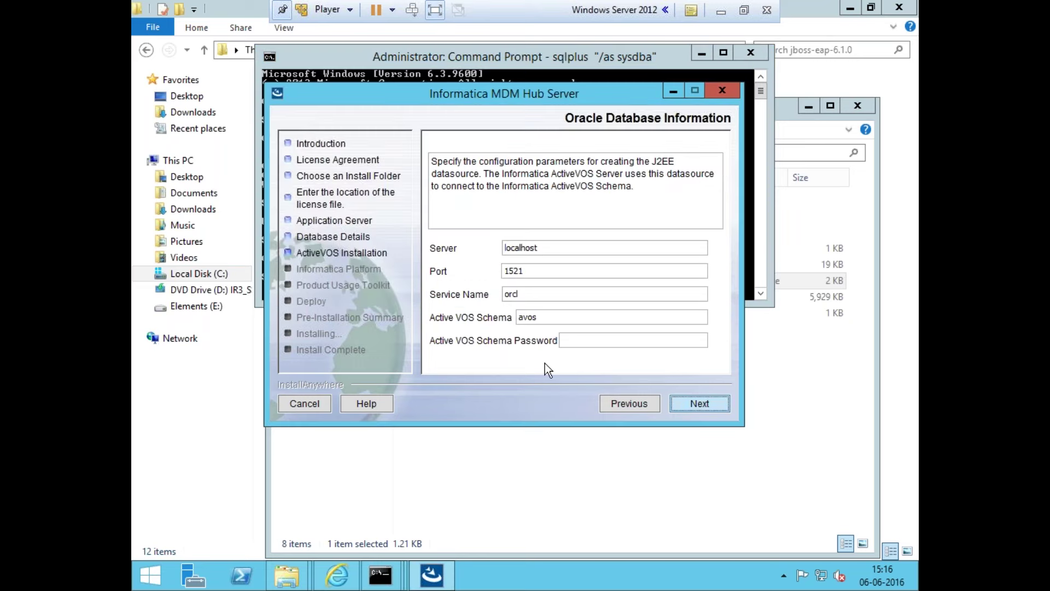
Enter the ActiveVOS schema password and accept the default application server web URL
{"action": "left_click", "coordinate": [574, 344]}
{"action": "type", "text": "admin"}
{"action": "left_click", "coordinate": [675, 402]}
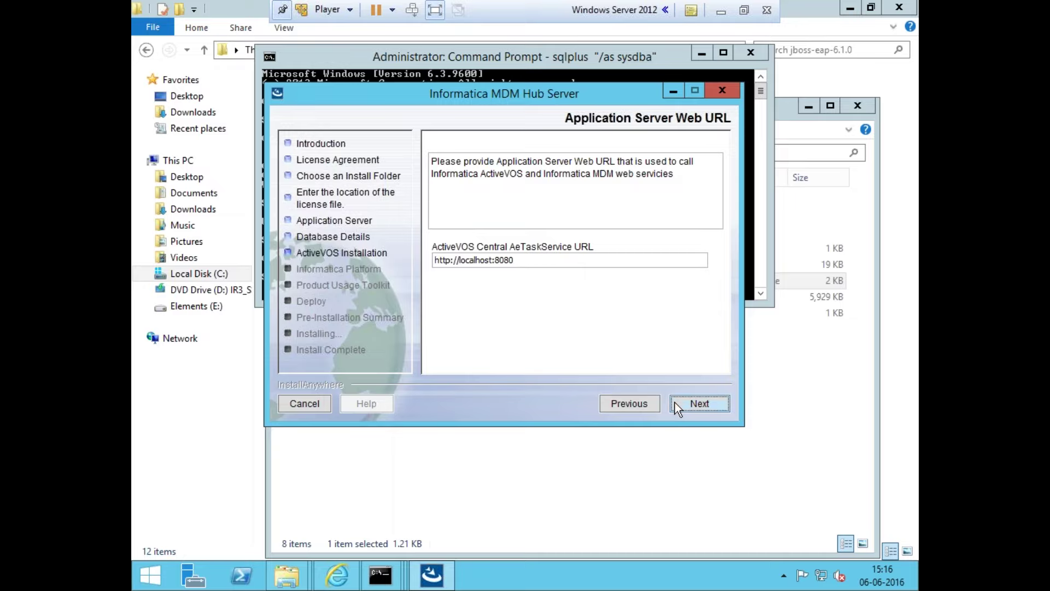
{"action": "left_click", "coordinate": [678, 406]}
Select ActiveVOS_Server_windows_9.2.4.1.exe from E:\Informatica Software\Informatica MDM 10.1\ActiveVOSWindows9241 as the installer file
{"action": "left_click", "coordinate": [681, 279]}
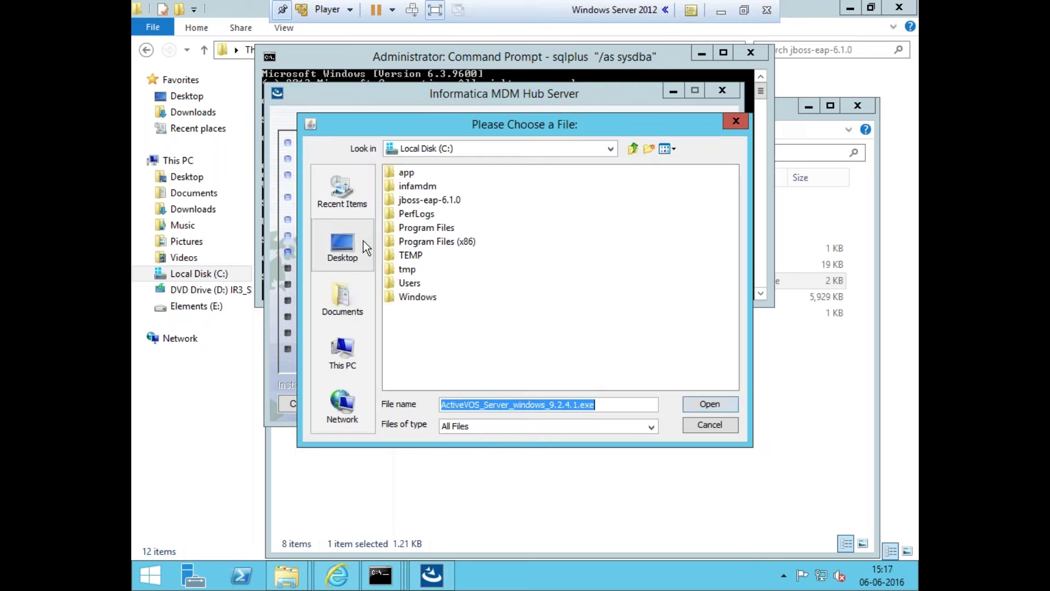
{"action": "left_click", "coordinate": [348, 356]}
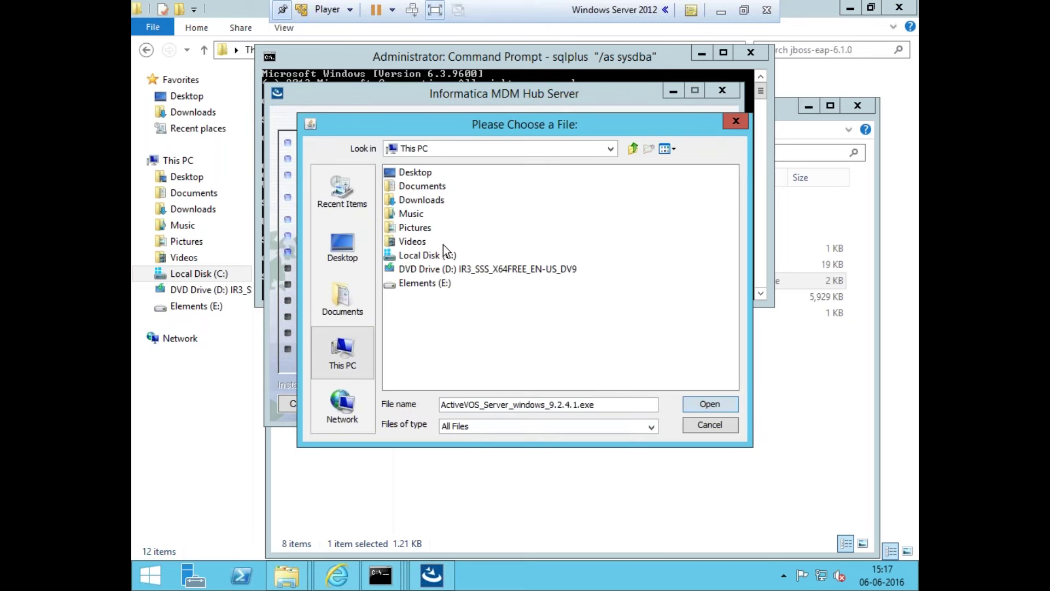
{"action": "double_click", "coordinate": [446, 284]}
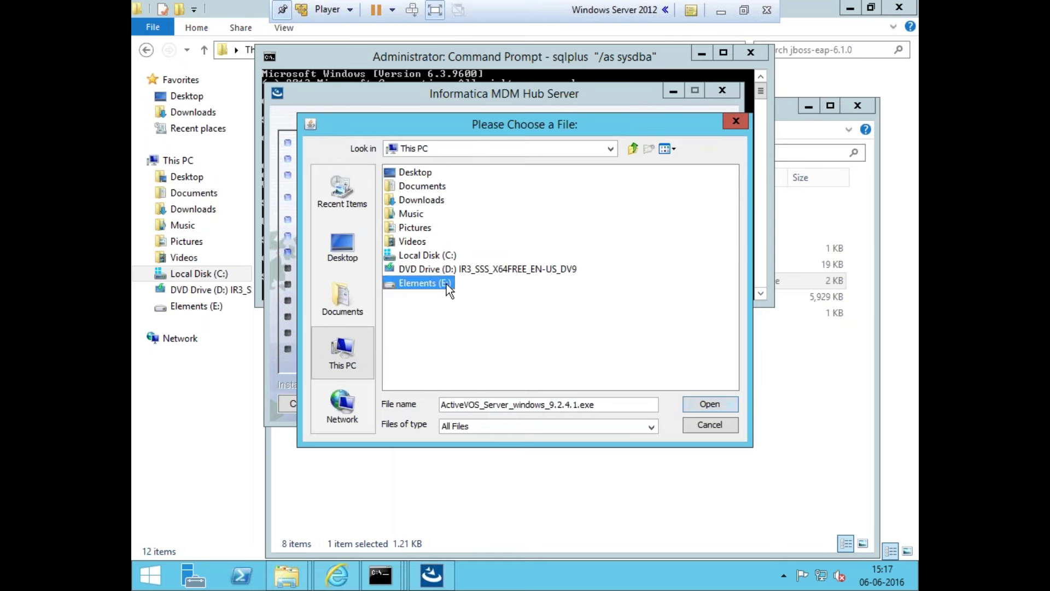
{"action": "double_click", "coordinate": [448, 255]}
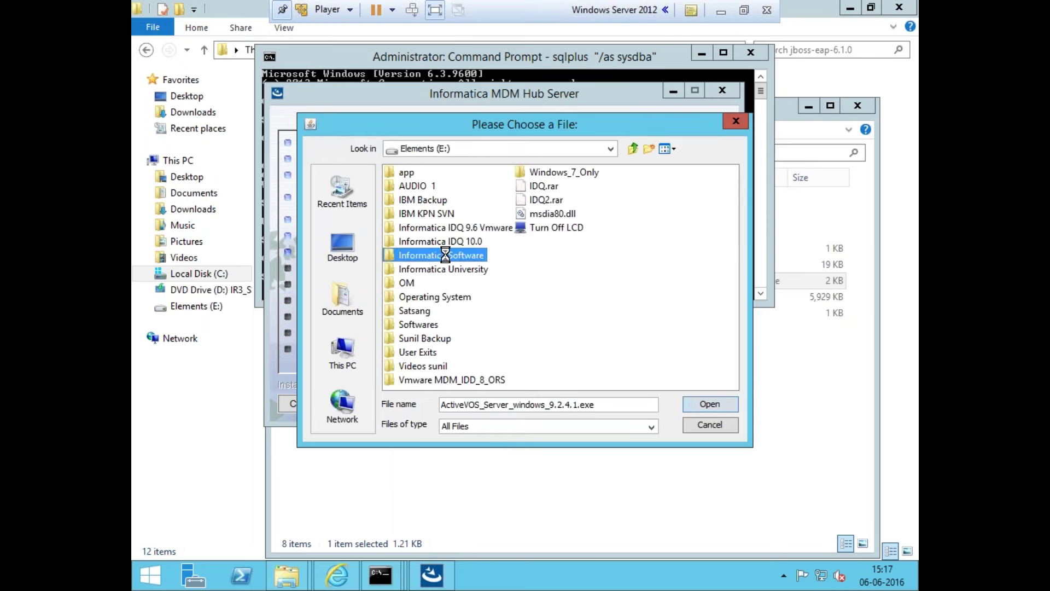
{"action": "left_click", "coordinate": [452, 186]}
{"action": "double_click", "coordinate": [451, 186]}
{"action": "double_click", "coordinate": [448, 174]}
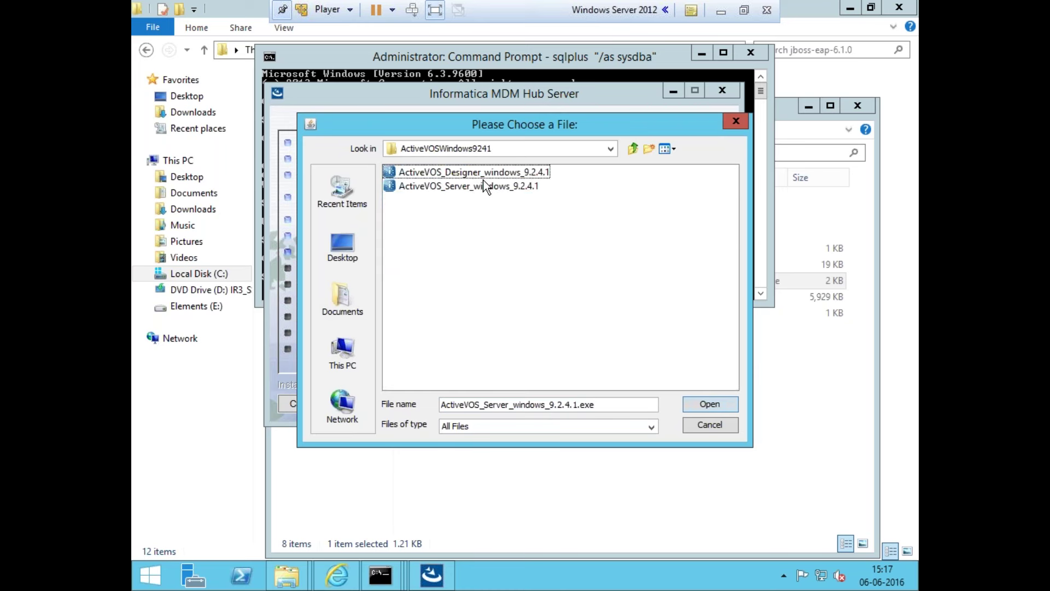
{"action": "left_click", "coordinate": [487, 185]}
{"action": "left_click", "coordinate": [699, 407]}
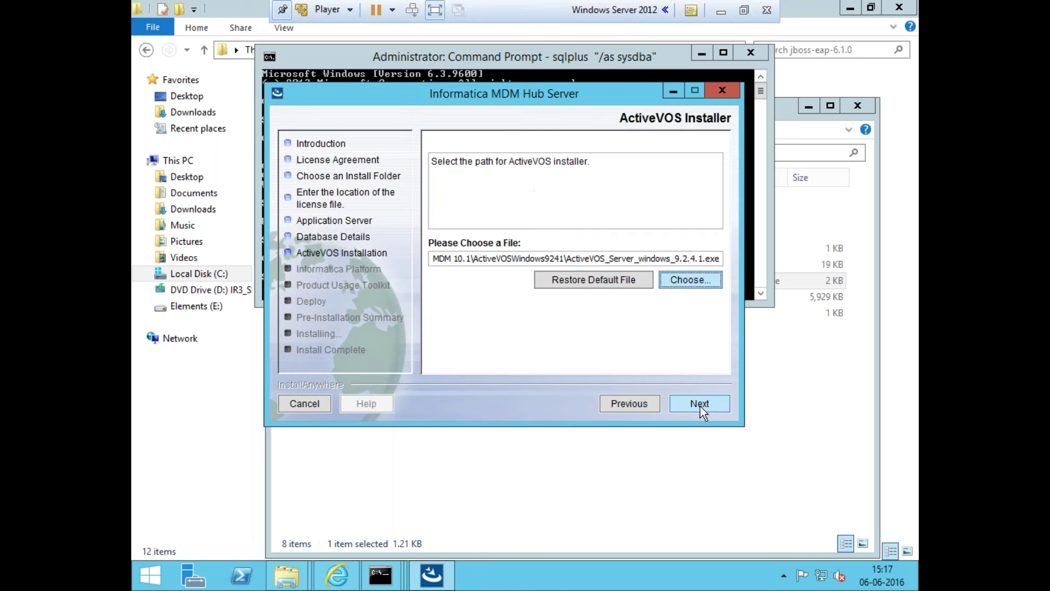
{"action": "left_click", "coordinate": [697, 406]}
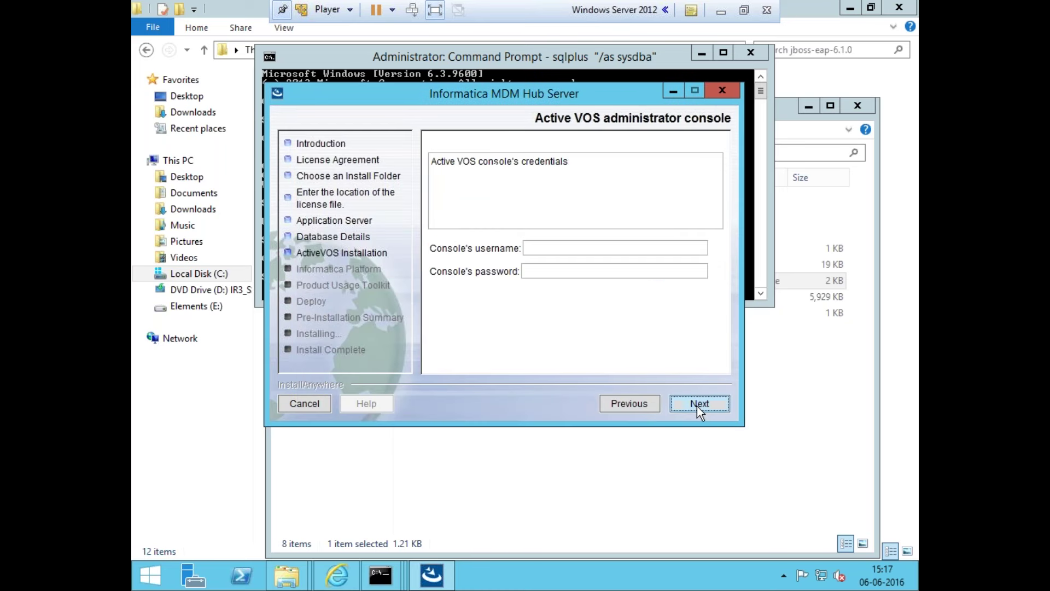
Enter the ActiveVOS administrator console username and password
{"action": "left_click", "coordinate": [545, 244]}
{"action": "type", "text": "admin"}
{"action": "key", "text": "Tab"}
{"action": "type", "text": "admin"}
{"action": "left_click", "coordinate": [701, 408]}
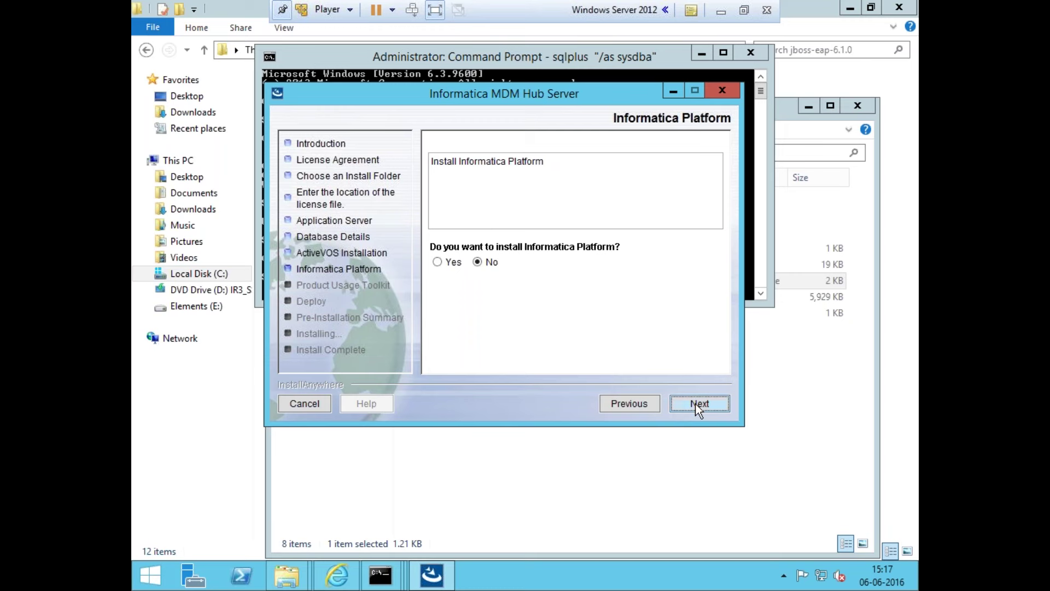
Decline Informatica Platform, pass the Product Usage Toolkit, keep the deploy script enabled, and start installing
{"action": "left_click", "coordinate": [698, 406]}
{"action": "left_click", "coordinate": [698, 406]}
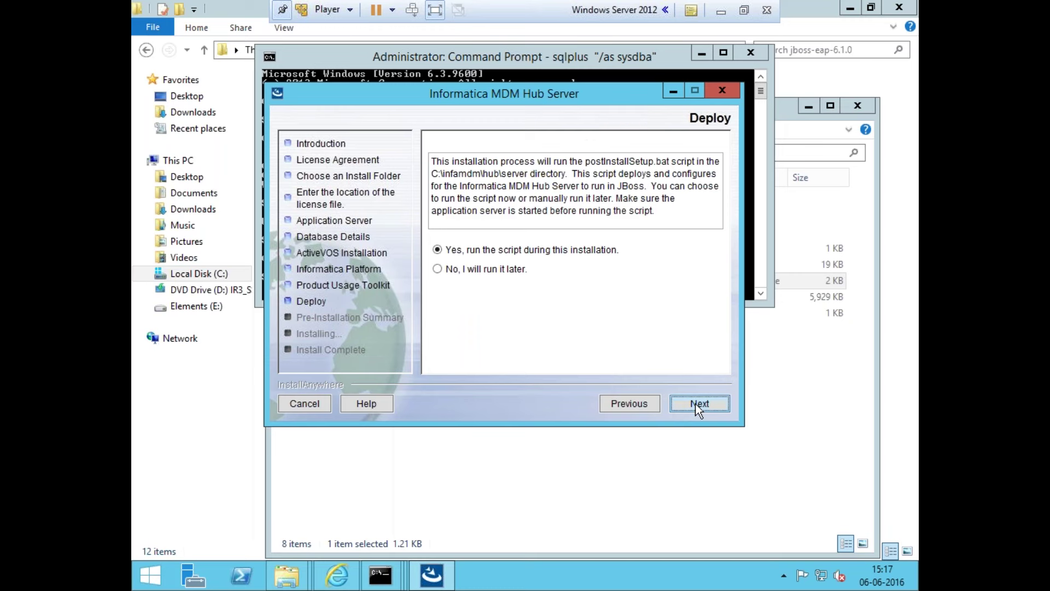
{"action": "left_click_drag", "start_coordinate": [628, 406], "coordinate": [708, 354]}
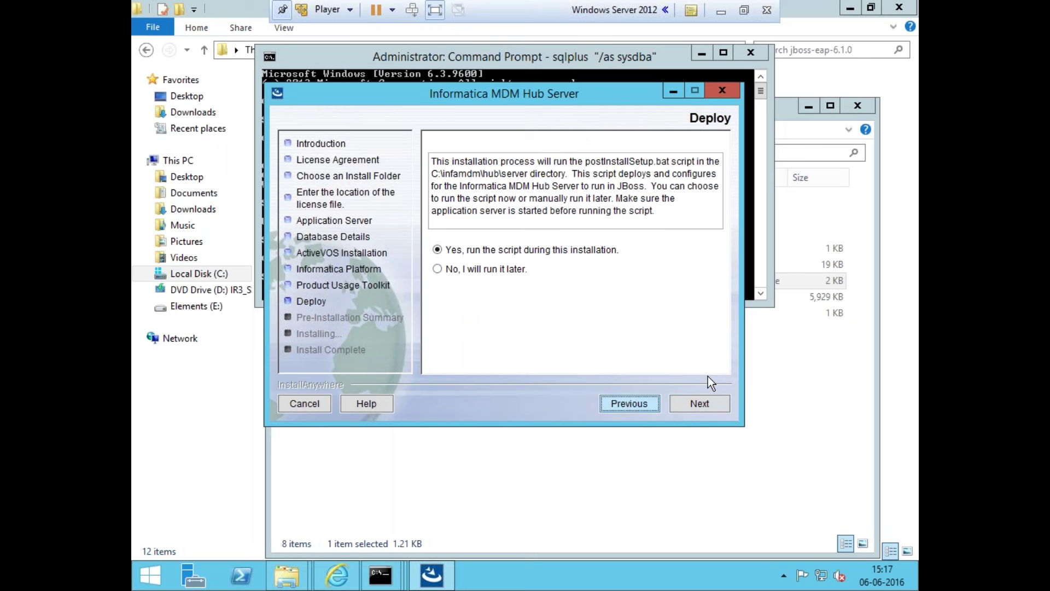
{"action": "left_click", "coordinate": [697, 406]}
{"action": "left_click", "coordinate": [688, 406]}
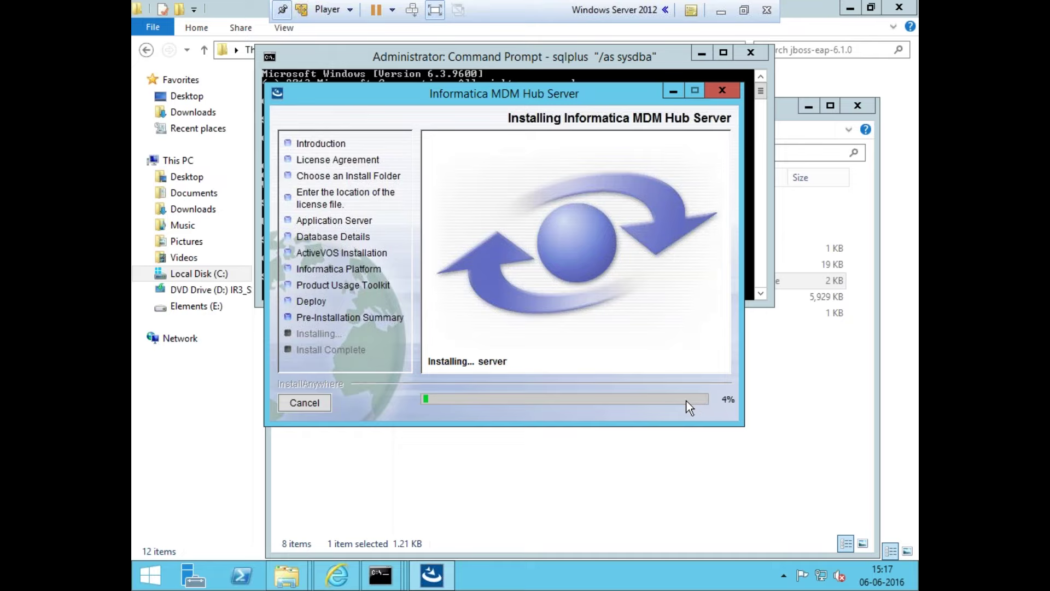
Check the host install notes for the Run Postinstall.bat step
{"action": "left_click", "coordinate": [717, 11]}
{"action": "left_click", "coordinate": [409, 228]}
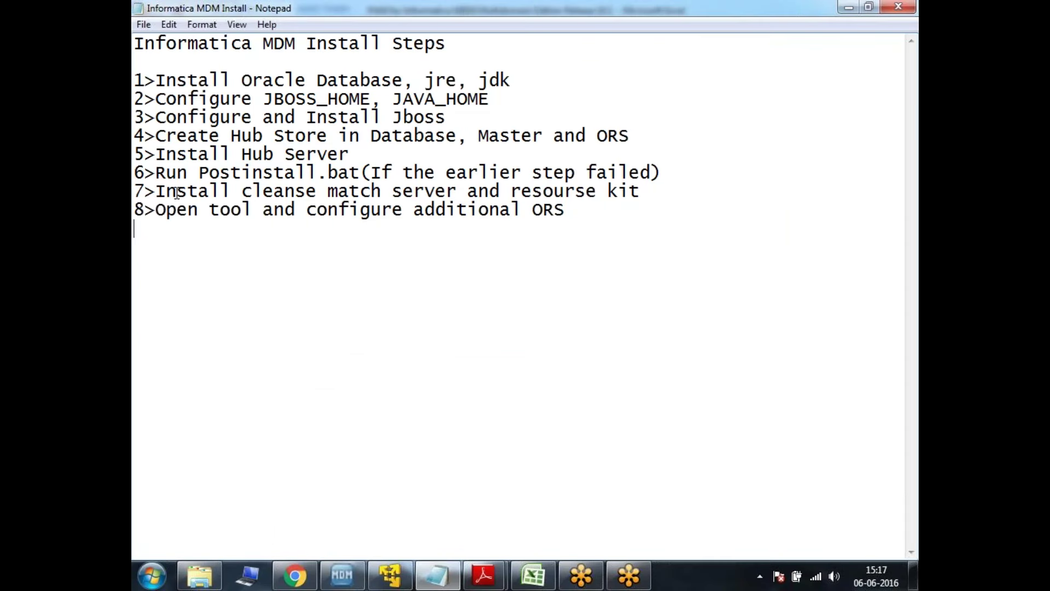
{"action": "left_click_drag", "start_coordinate": [156, 173], "coordinate": [365, 173]}
{"action": "left_click", "coordinate": [365, 172]}
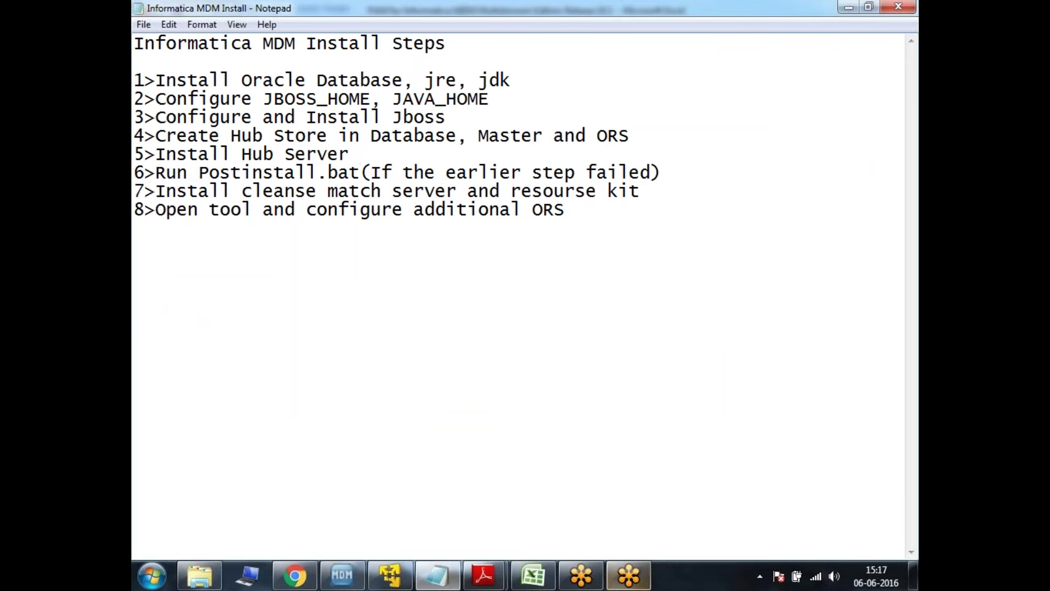
Return to the VM and reveal the JBoss command log to follow the deployment progress
{"action": "left_click", "coordinate": [629, 574]}
{"action": "left_click", "coordinate": [408, 572]}
{"action": "mouse_move", "coordinate": [401, 577]}
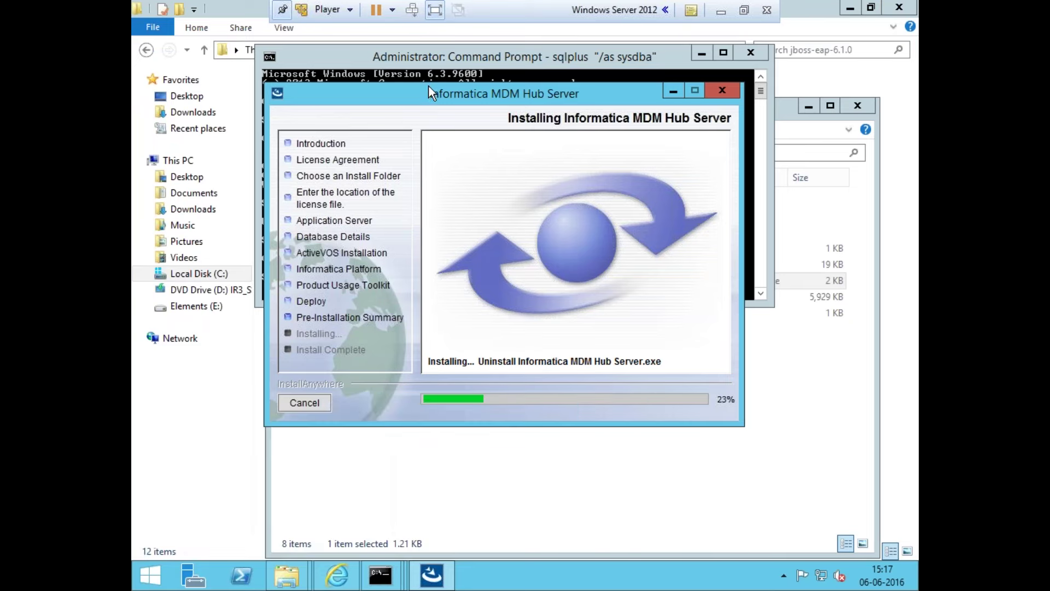
{"action": "left_click_drag", "start_coordinate": [429, 90], "coordinate": [432, 148]}
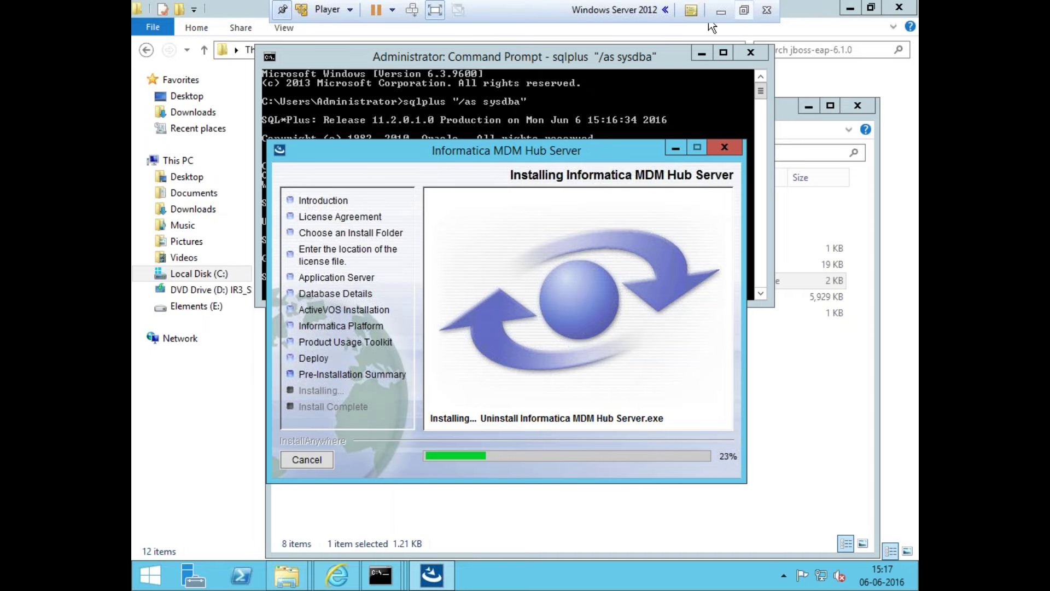
{"action": "left_click", "coordinate": [730, 11]}
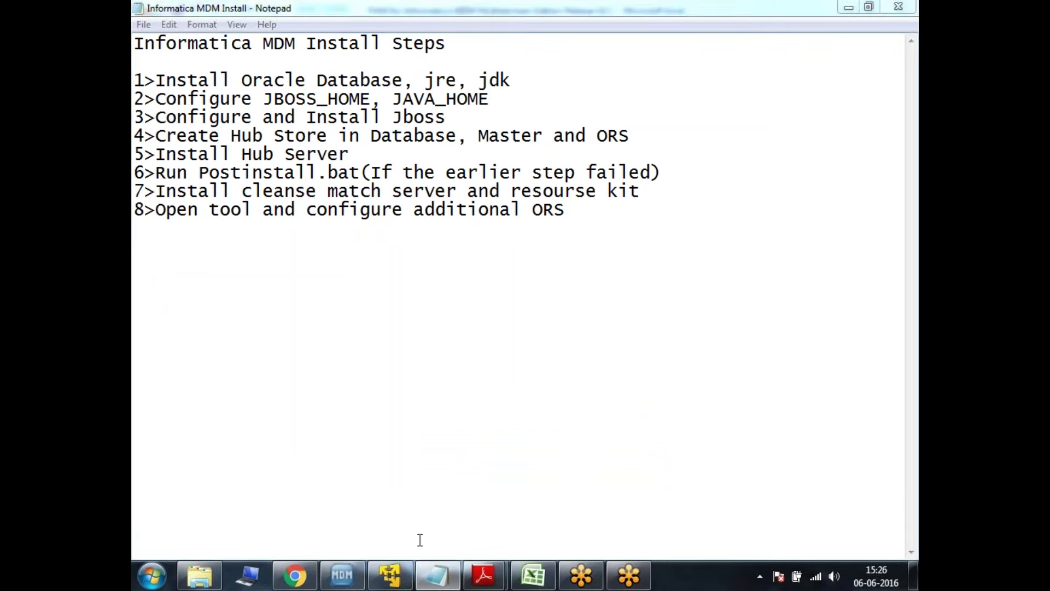
{"action": "left_click", "coordinate": [390, 575]}
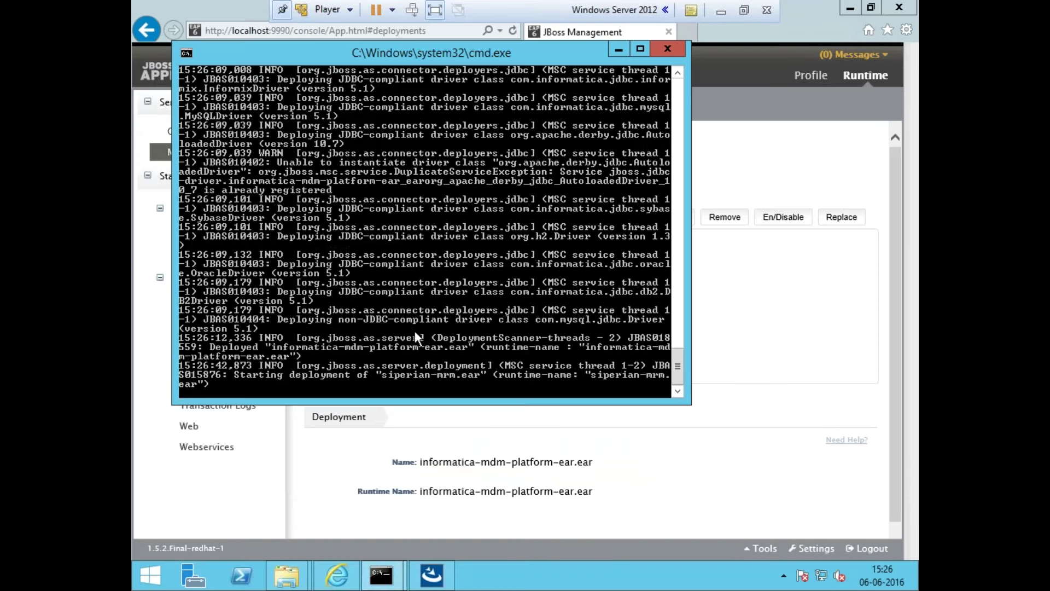
Confirm informatica-mdm-platform-ear.ear deployed in the server log, then reload the JBoss Deployments page
{"action": "left_click", "coordinate": [696, 426]}
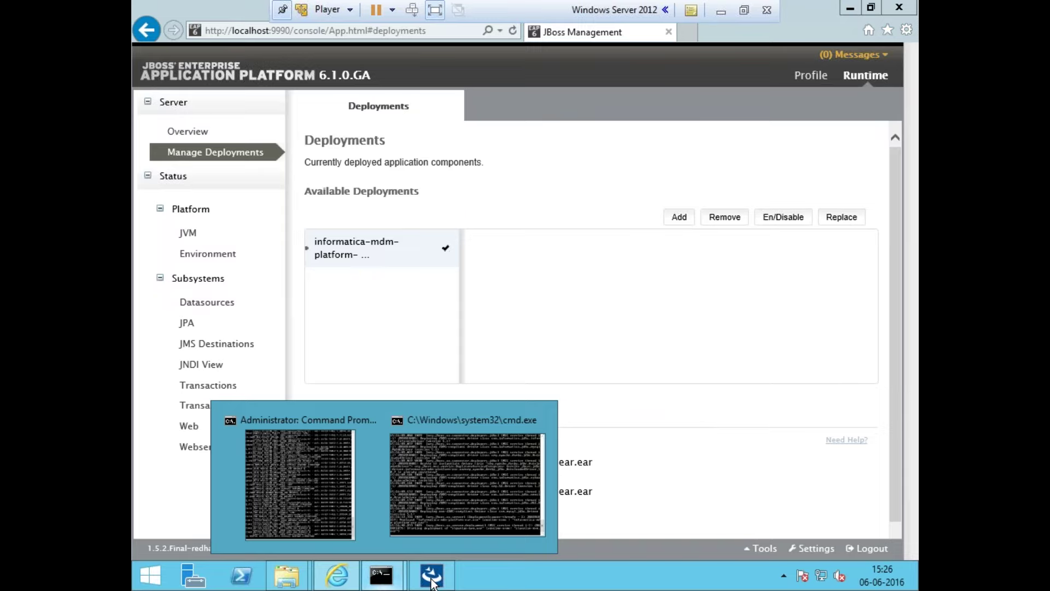
{"action": "left_click", "coordinate": [432, 580]}
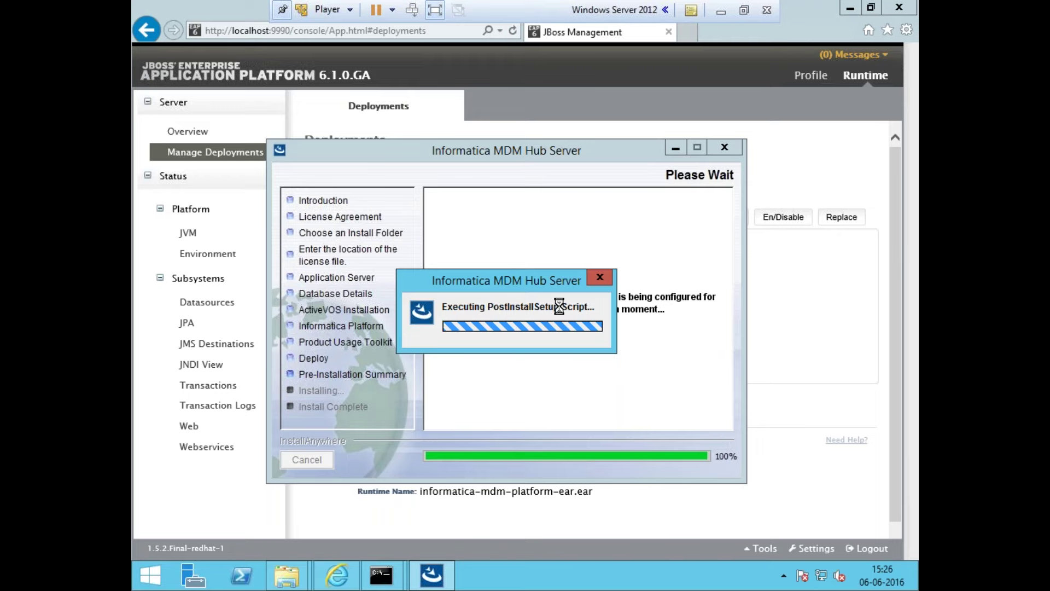
{"action": "mouse_move", "coordinate": [397, 564]}
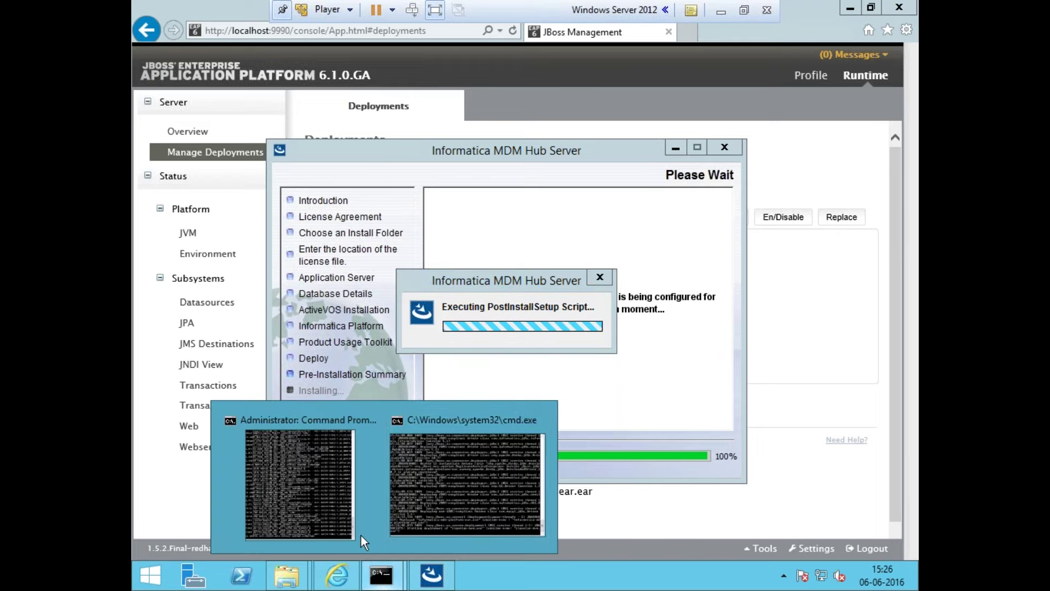
{"action": "left_click", "coordinate": [439, 491]}
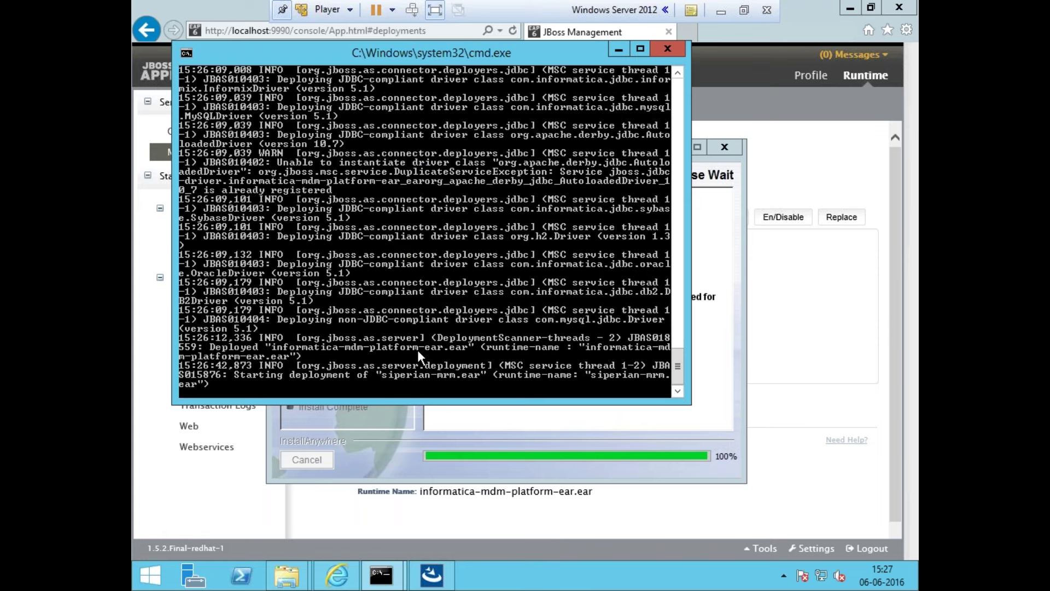
{"action": "left_click", "coordinate": [405, 511]}
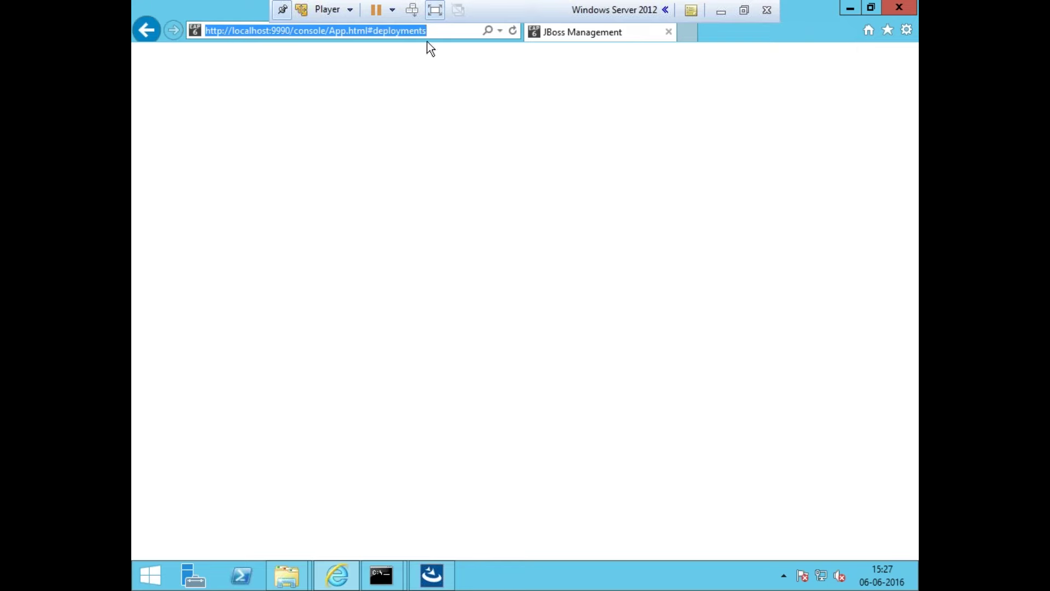
Refresh the Deployments page and check installer progress until siperian-mrm.ear appears as enabled
{"action": "left_click", "coordinate": [446, 32]}
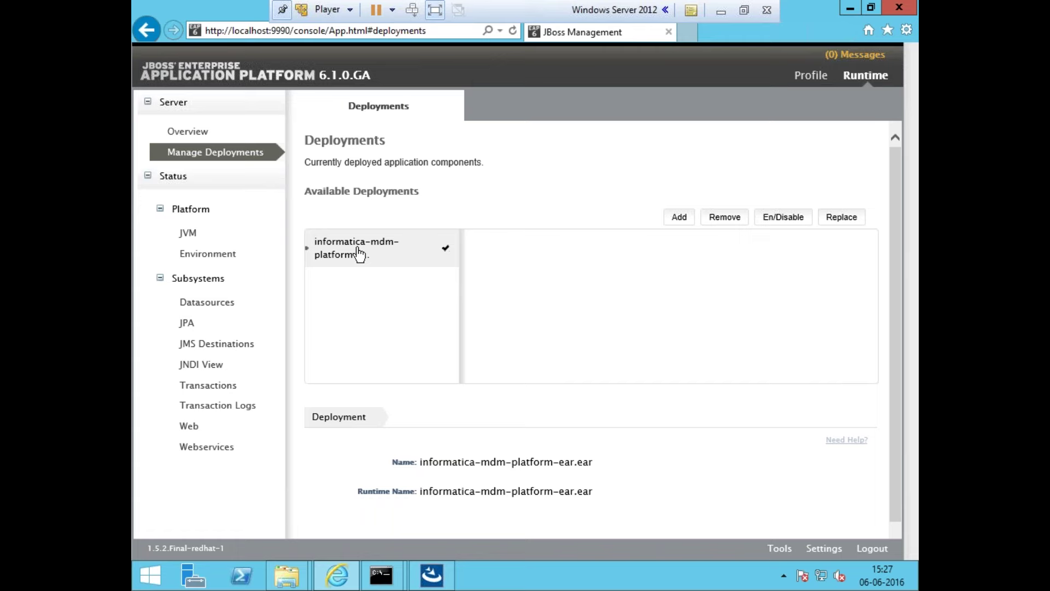
{"action": "left_click", "coordinate": [445, 578]}
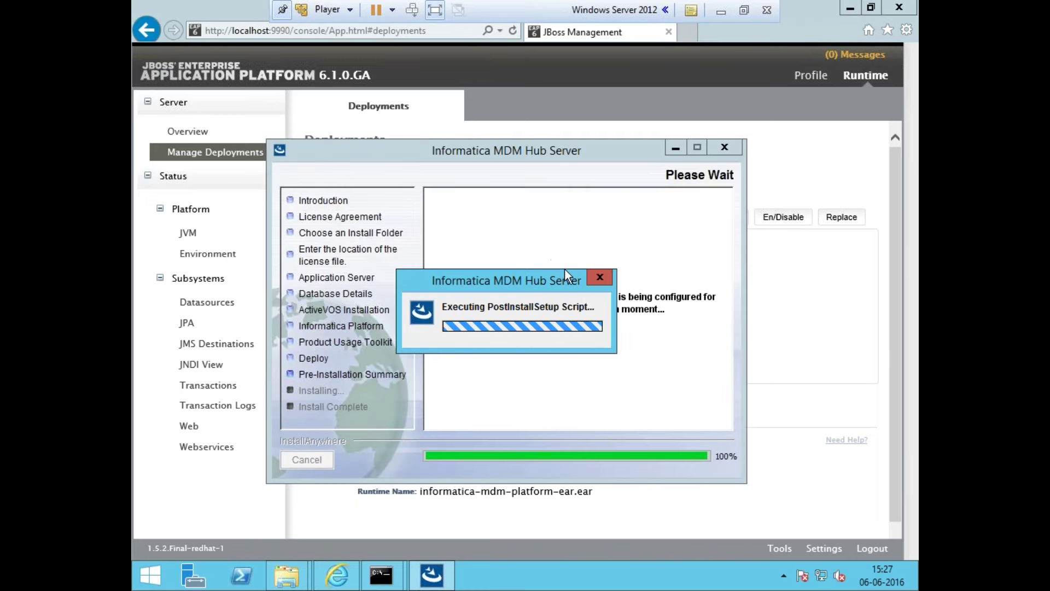
{"action": "left_click", "coordinate": [722, 10]}
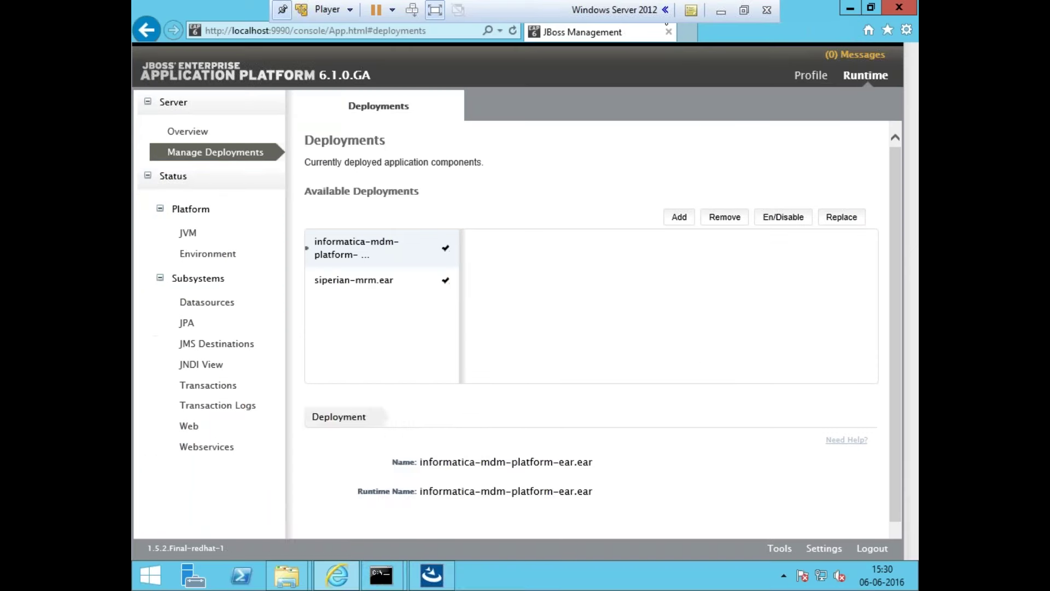
{"action": "mouse_move", "coordinate": [392, 577]}
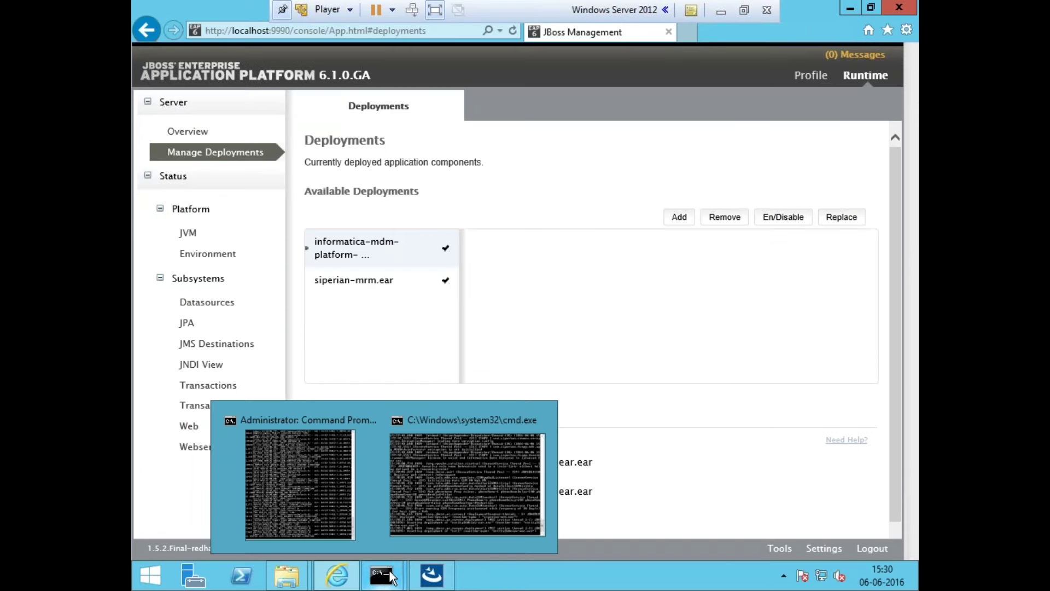
Review the modules in siperian-mrm.ear and the MDM platform EAR, then view the server log
{"action": "left_click", "coordinate": [377, 280]}
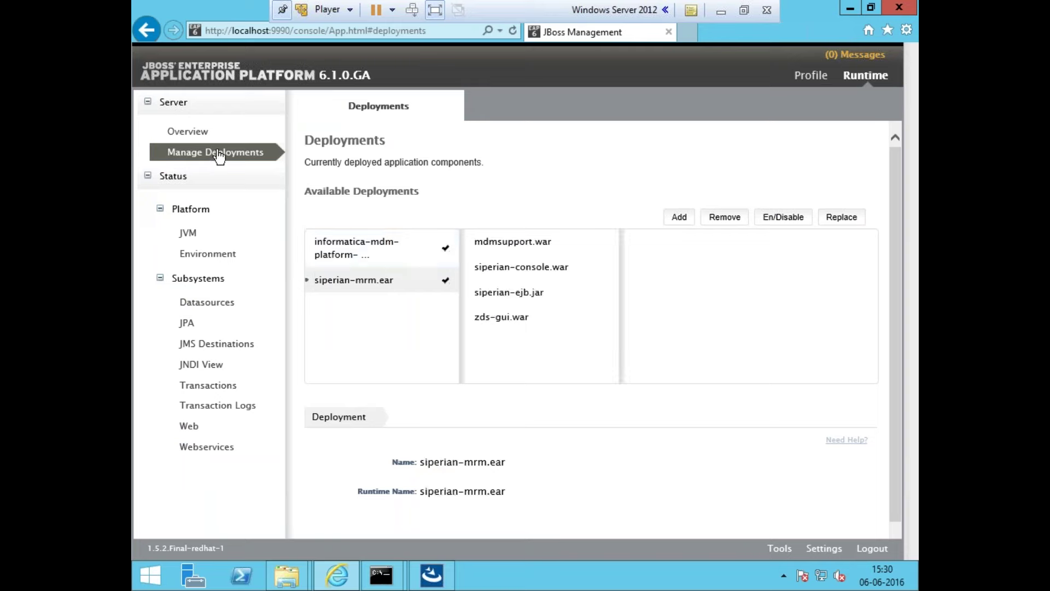
{"action": "left_click", "coordinate": [207, 137]}
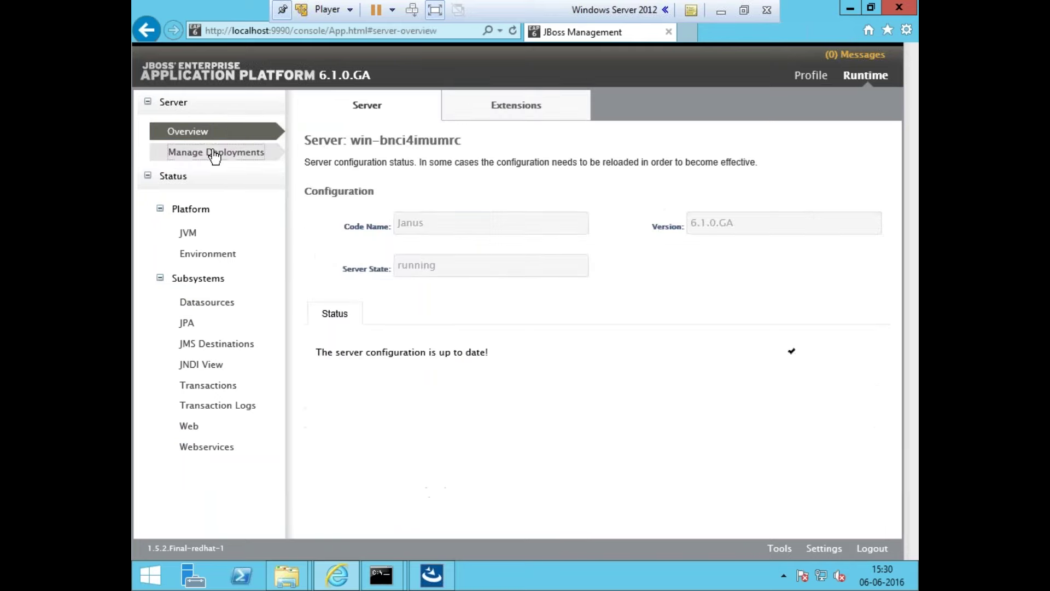
{"action": "left_click", "coordinate": [214, 155]}
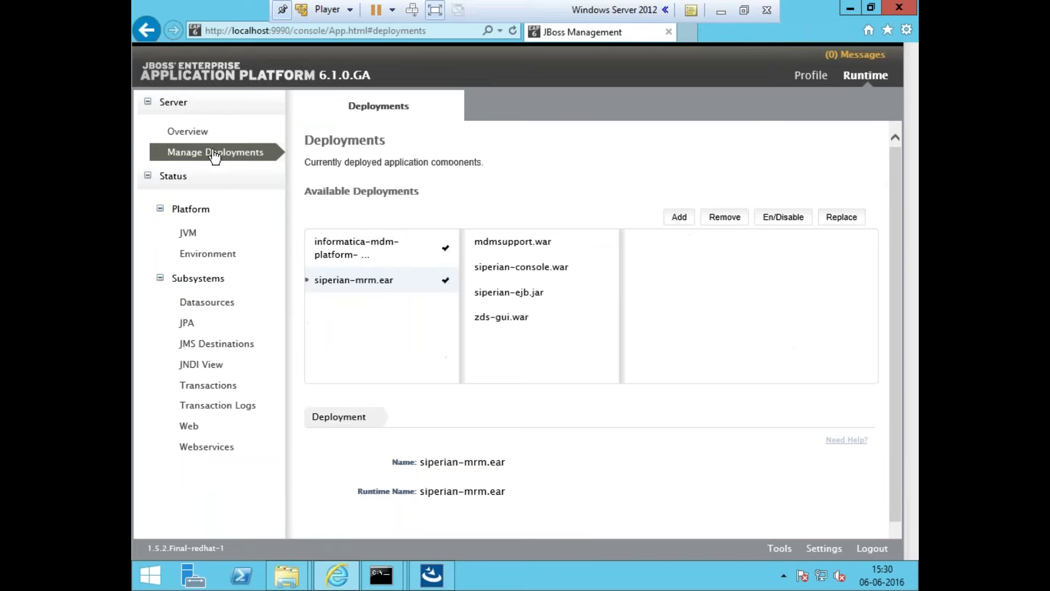
{"action": "left_click", "coordinate": [376, 246]}
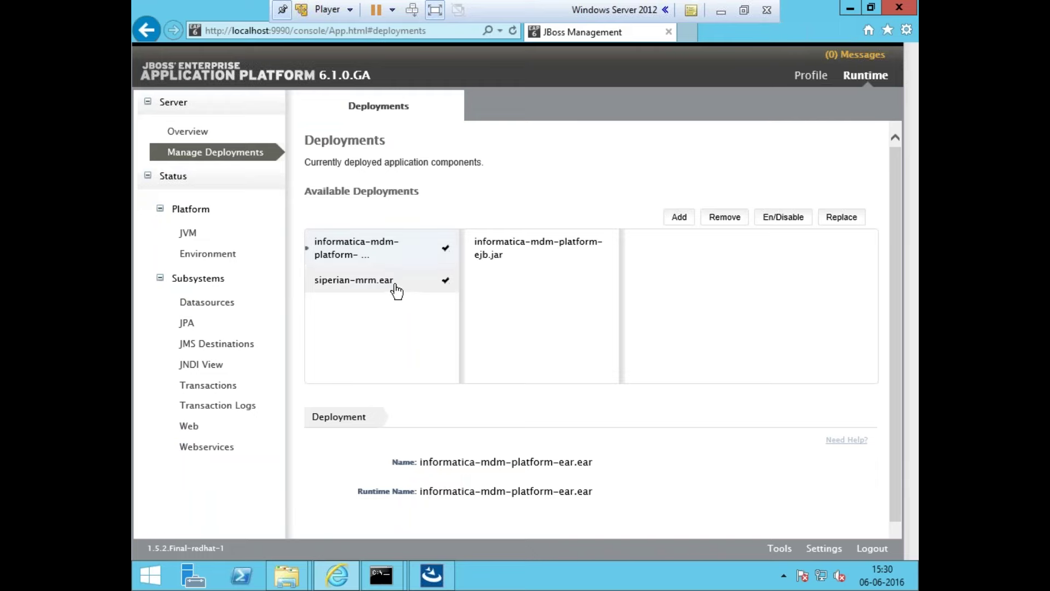
{"action": "left_click", "coordinate": [381, 575]}
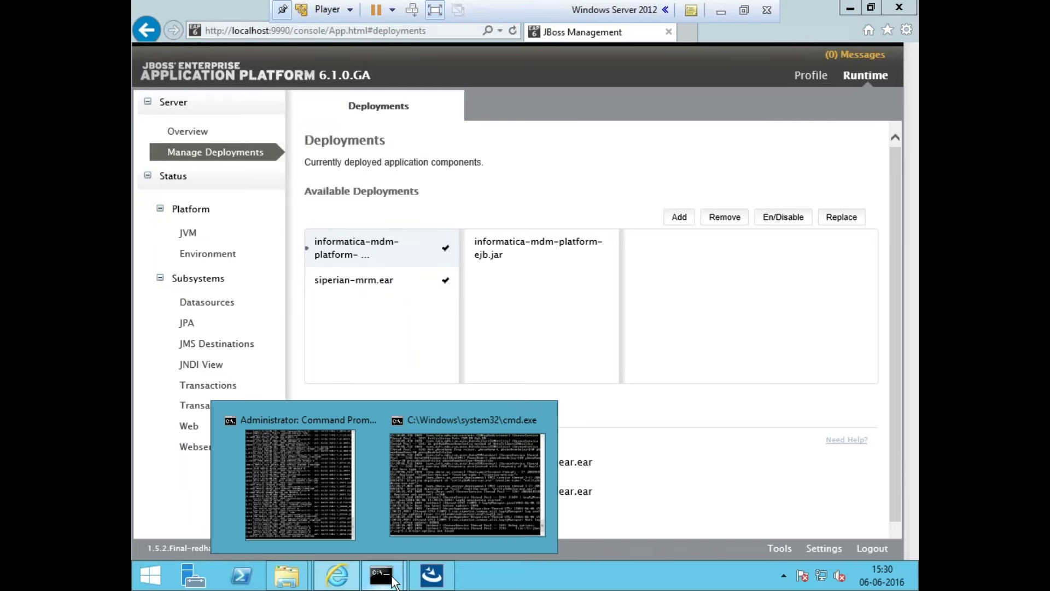
{"action": "left_click", "coordinate": [471, 503]}
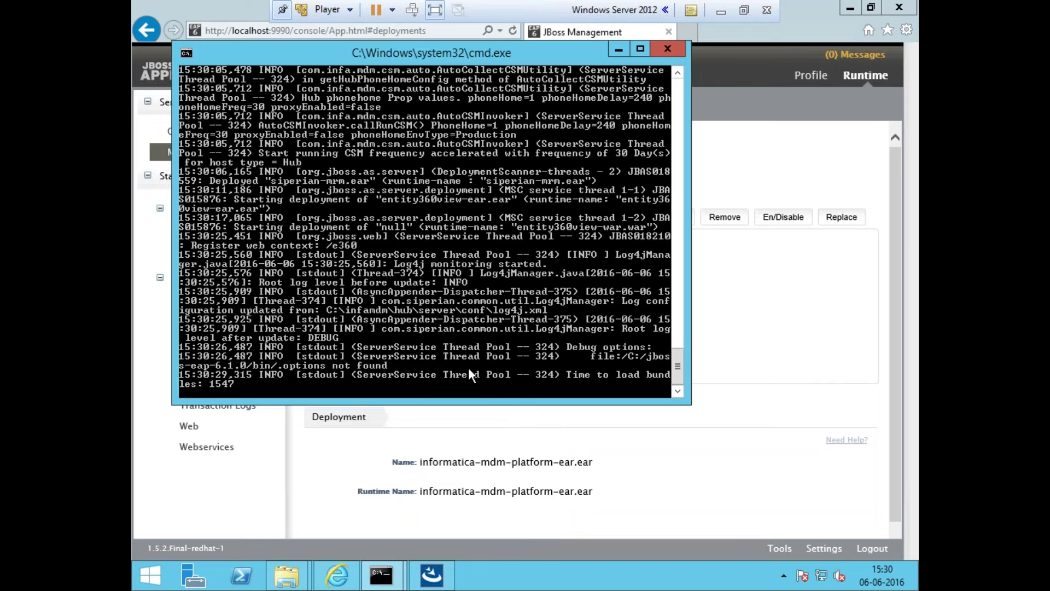
Check installer post-install progress, reload the deployments list, and follow provisioning-ear.ear deploying in the log
{"action": "left_click", "coordinate": [441, 406]}
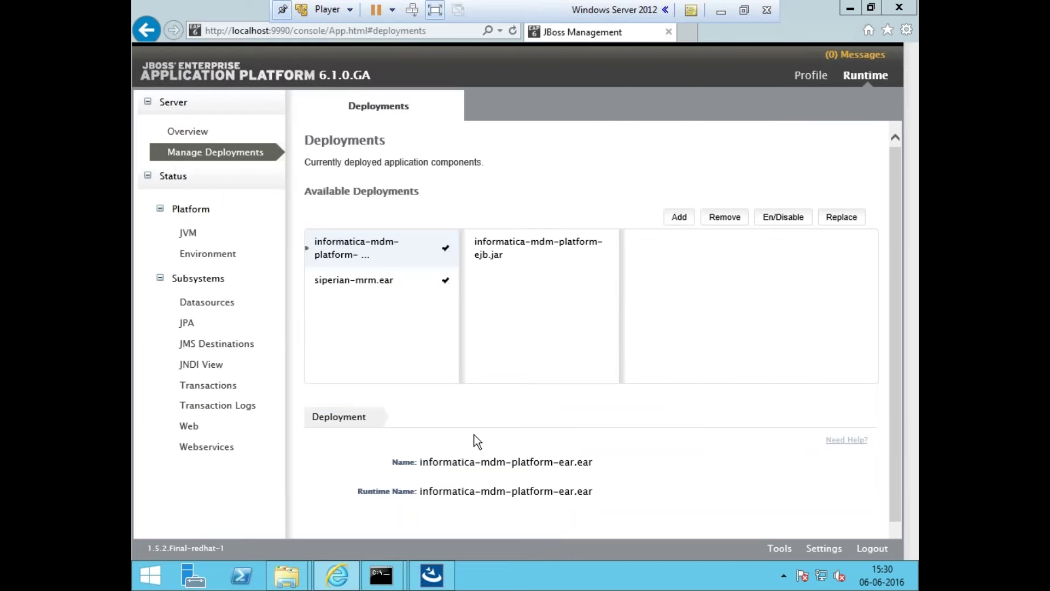
{"action": "left_click", "coordinate": [438, 575]}
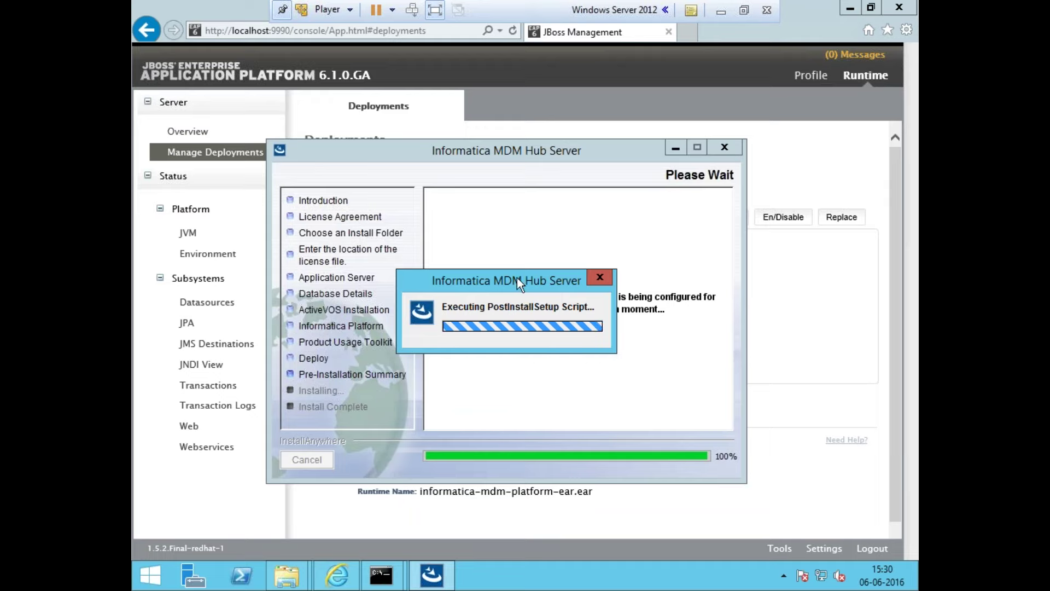
{"action": "left_click", "coordinate": [779, 146]}
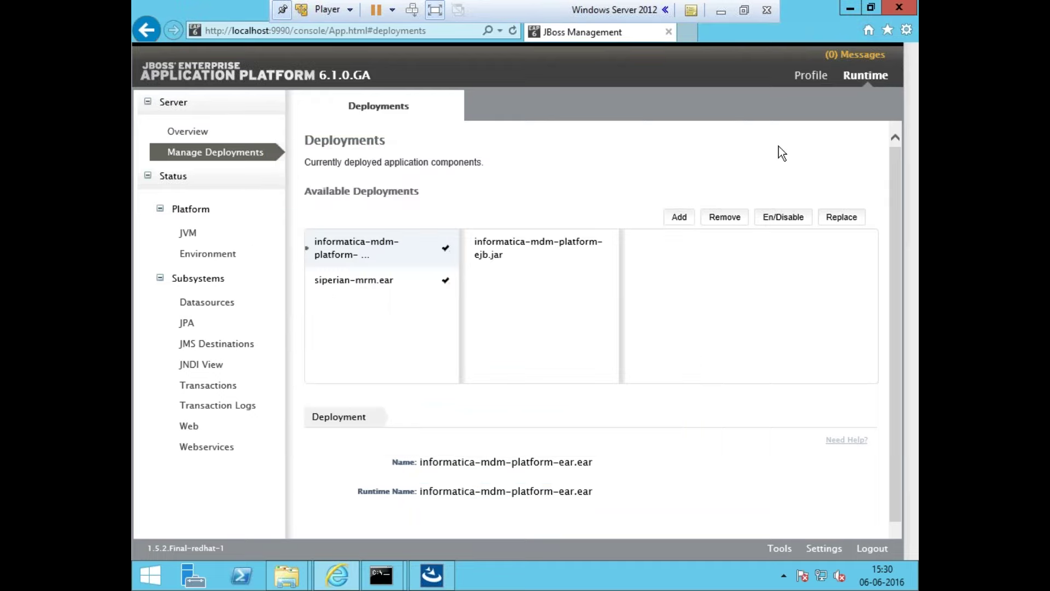
{"action": "left_click", "coordinate": [236, 137]}
{"action": "left_click", "coordinate": [239, 156]}
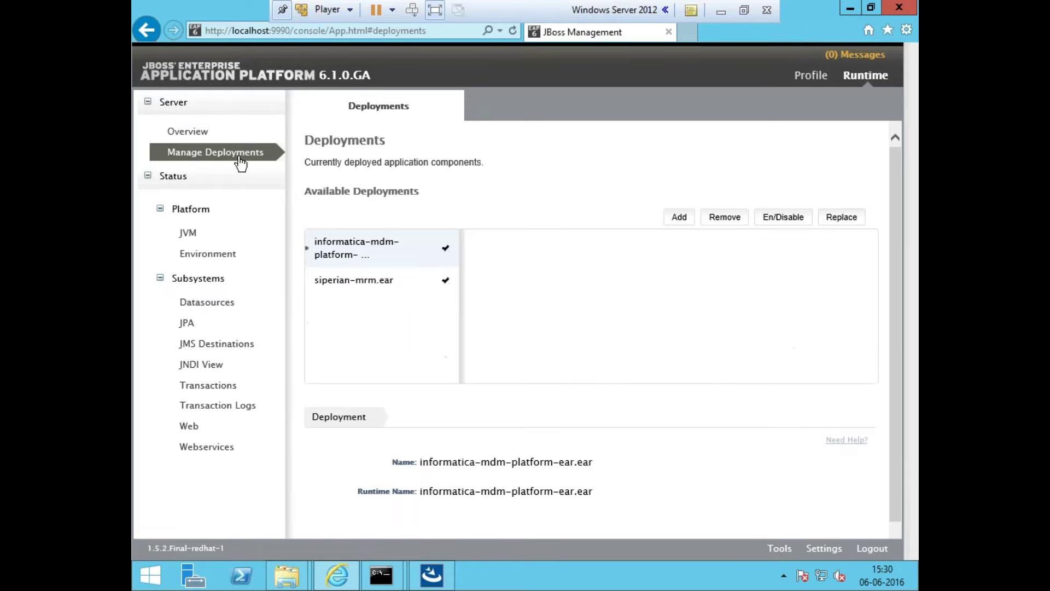
{"action": "mouse_move", "coordinate": [381, 574]}
{"action": "left_click", "coordinate": [458, 464]}
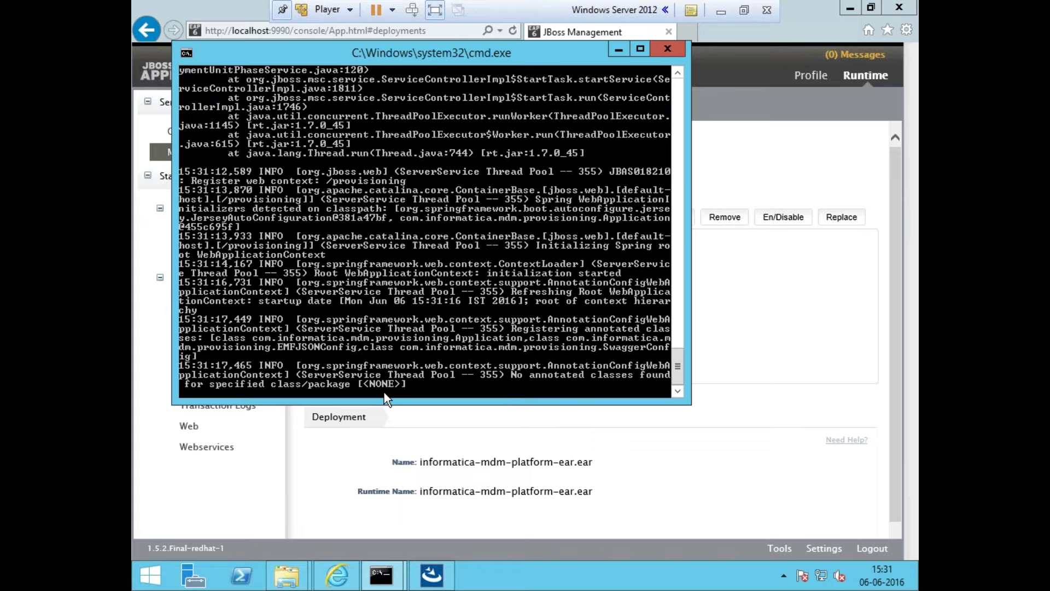
Refresh the JBoss deployments list to confirm entity360view-ear.ear is deployed, then open a new tab
{"action": "left_click", "coordinate": [402, 438]}
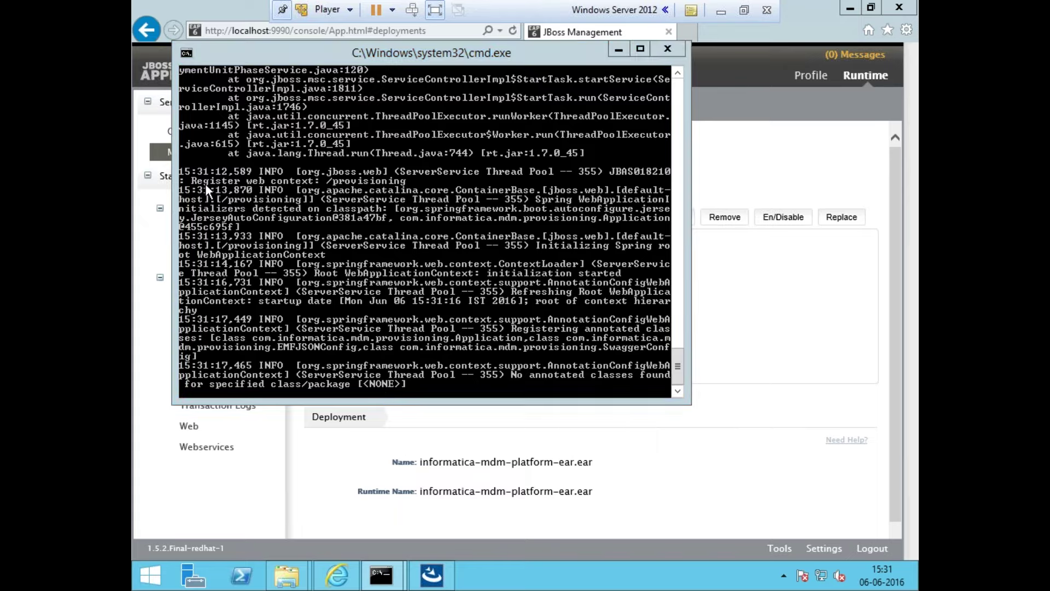
{"action": "left_click", "coordinate": [201, 138]}
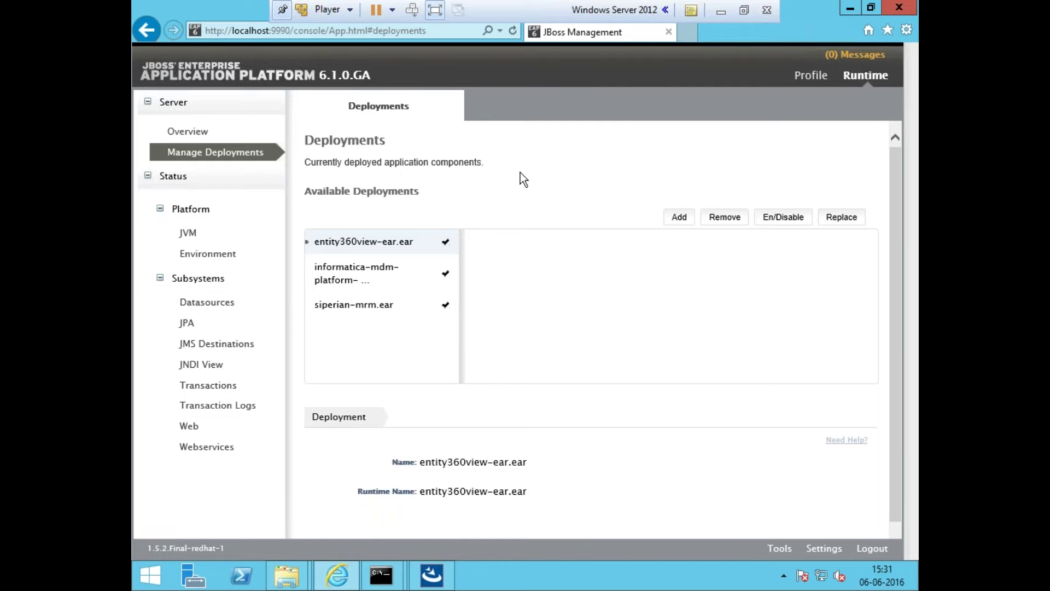
{"action": "key", "text": "ctrl+t"}
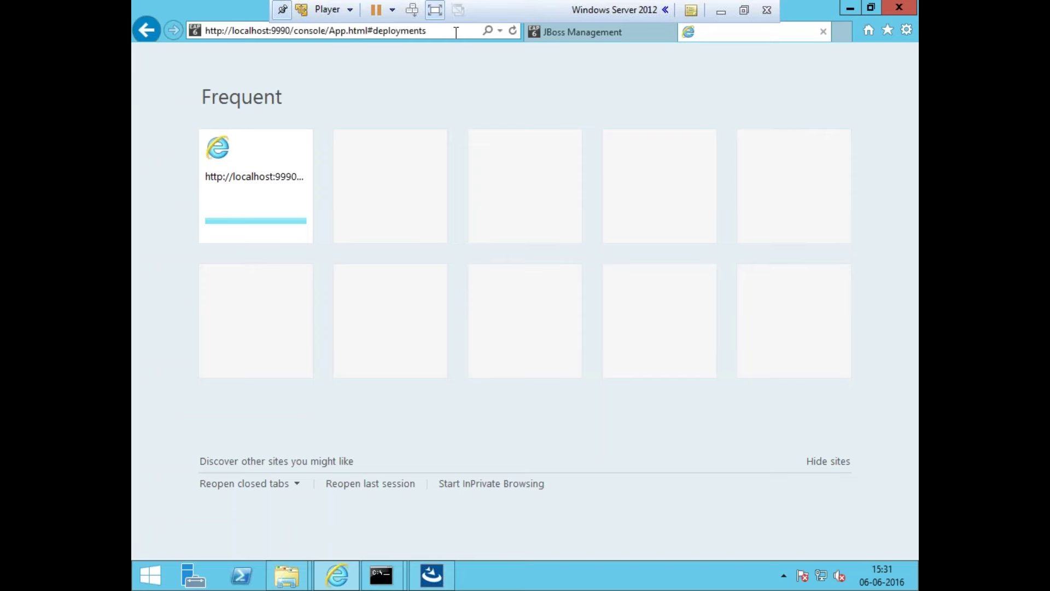
{"action": "type", "text": "htt"}
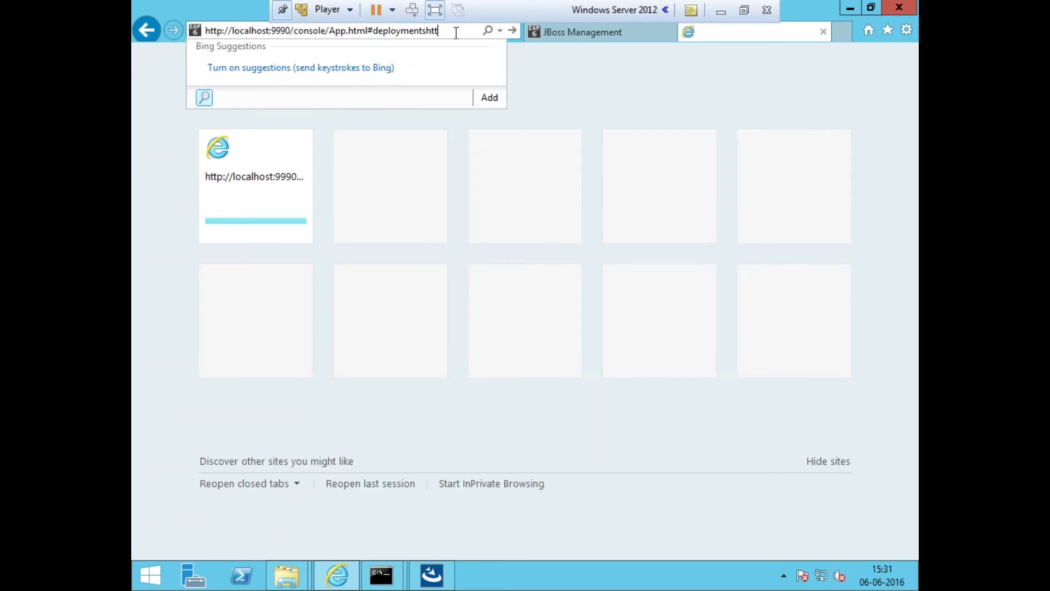
{"action": "key", "text": "ctrl+a"}
{"action": "type", "text": "h"}
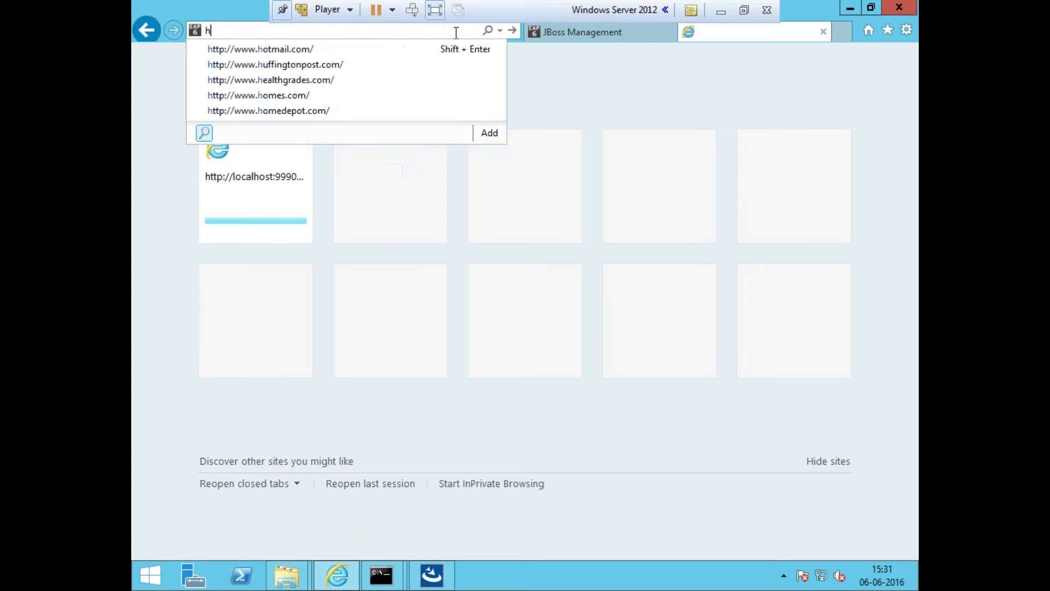
{"action": "type", "text": "ttp://lo"}
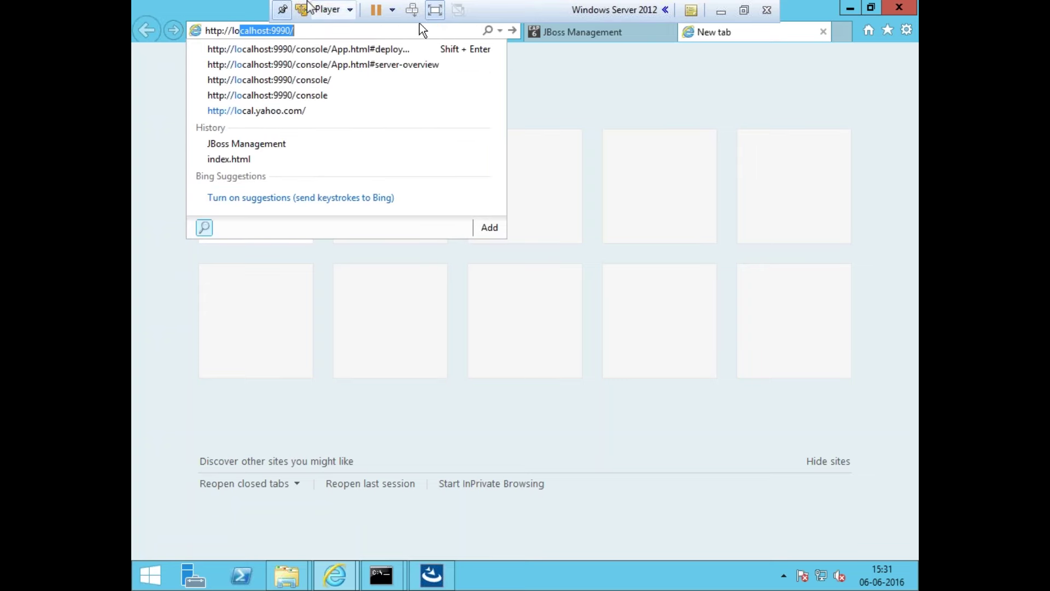
{"action": "type", "text": "calhost:999"}
{"action": "key", "text": "BackSpace"}
{"action": "key", "text": "BackSpace"}
{"action": "key", "text": "BackSpace"}
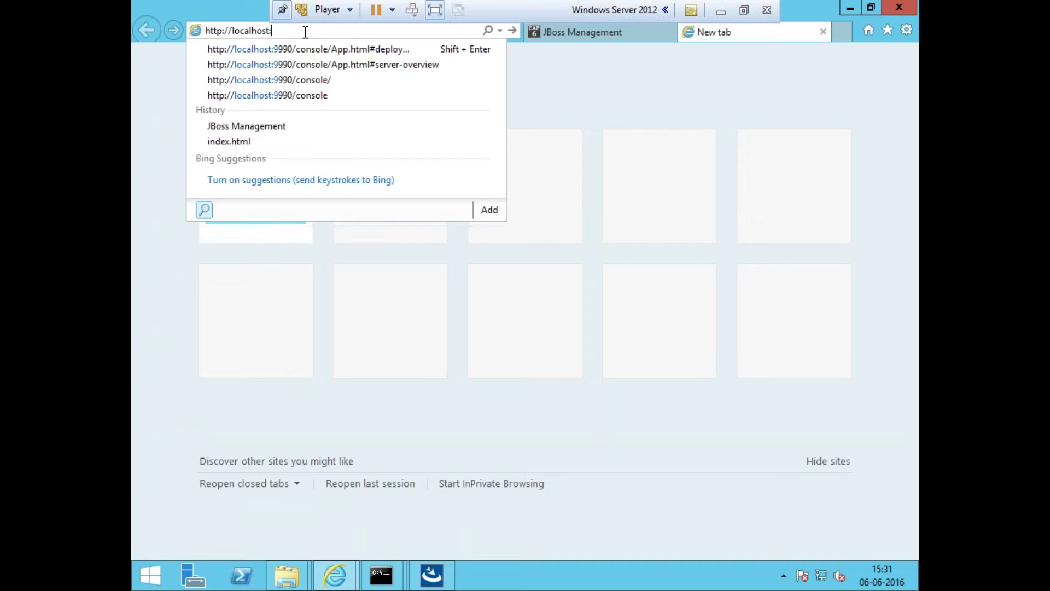
{"action": "type", "text": "8080/cmx"}
{"action": "key", "text": "Return"}
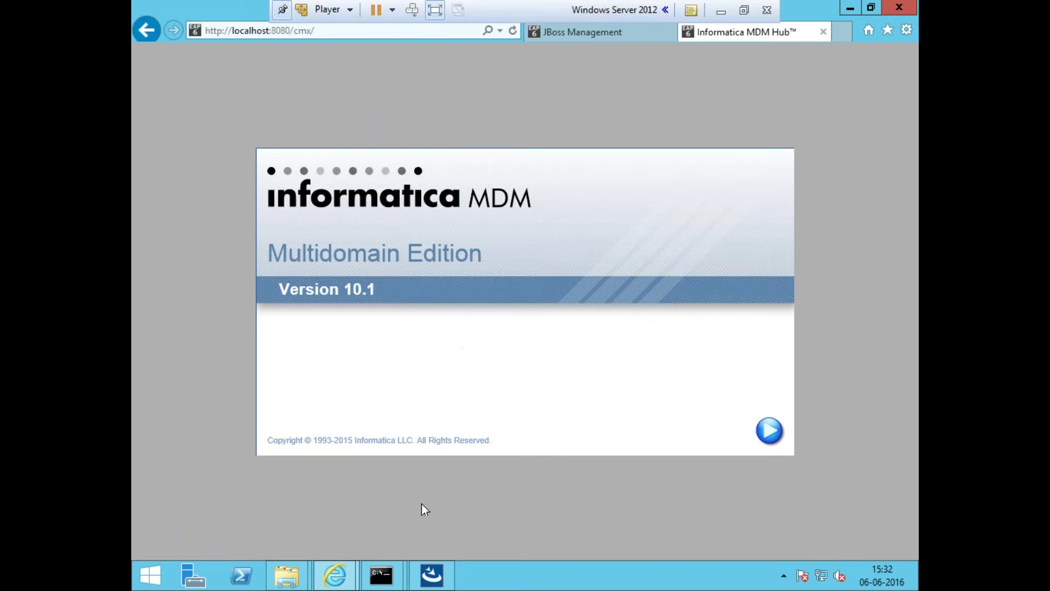
{"action": "mouse_move", "coordinate": [381, 574]}
{"action": "left_click", "coordinate": [491, 484]}
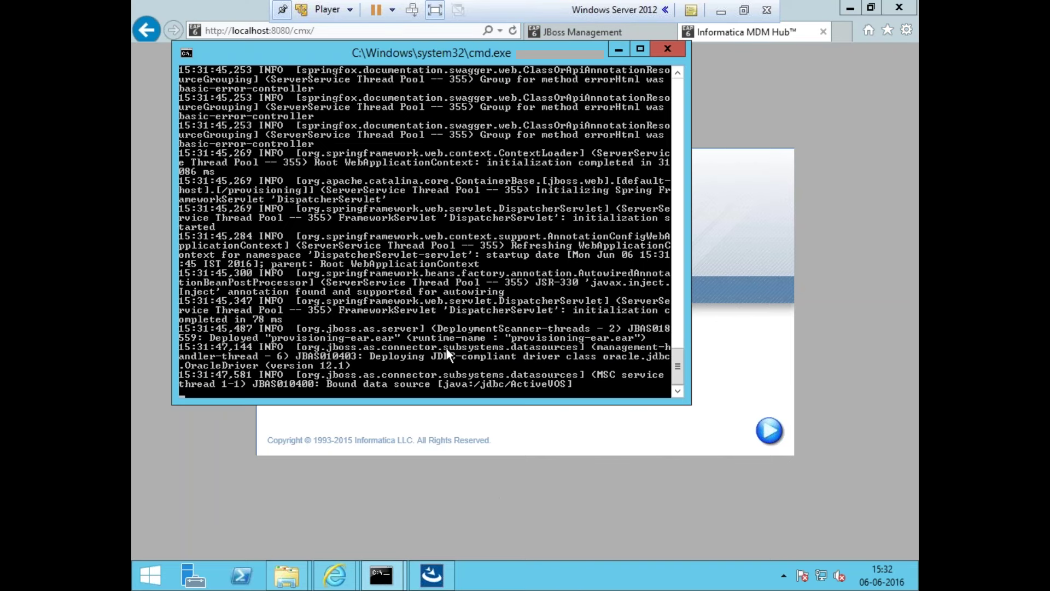
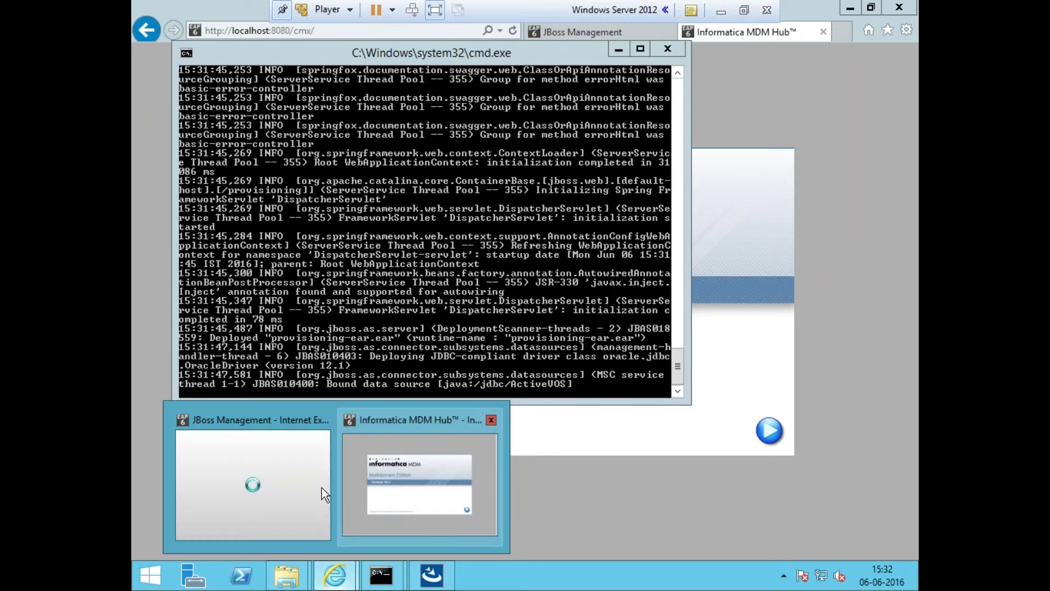
Hide the server log console and show the JBoss Deployments page with its three enabled deployments
{"action": "left_click", "coordinate": [617, 49]}
{"action": "left_click", "coordinate": [607, 33]}
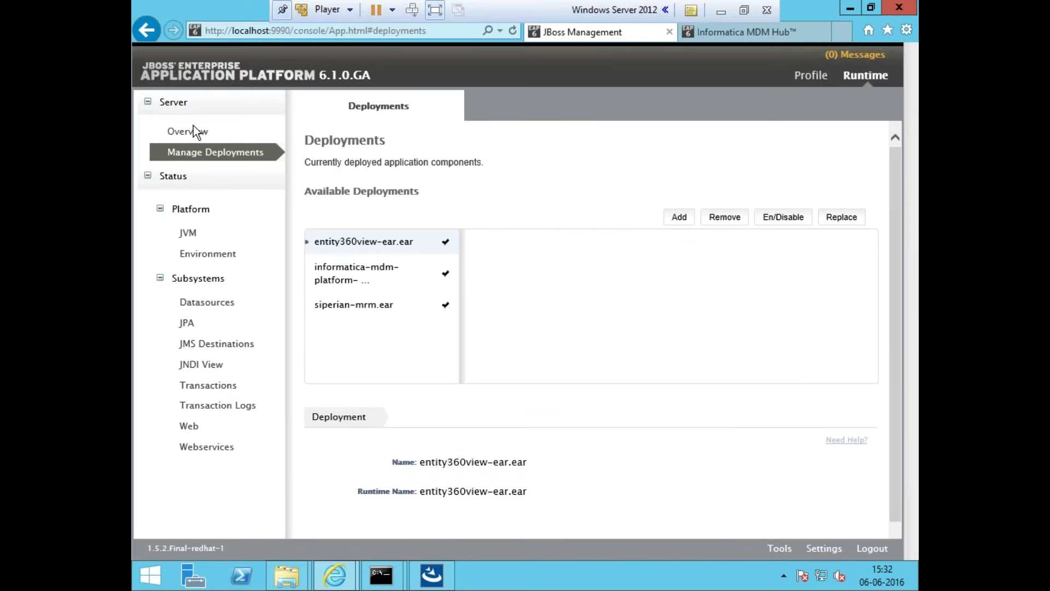
Open the server Overview and check the post-install script output for BUILD SUCCESSFUL
{"action": "left_click", "coordinate": [202, 137]}
{"action": "mouse_move", "coordinate": [395, 583]}
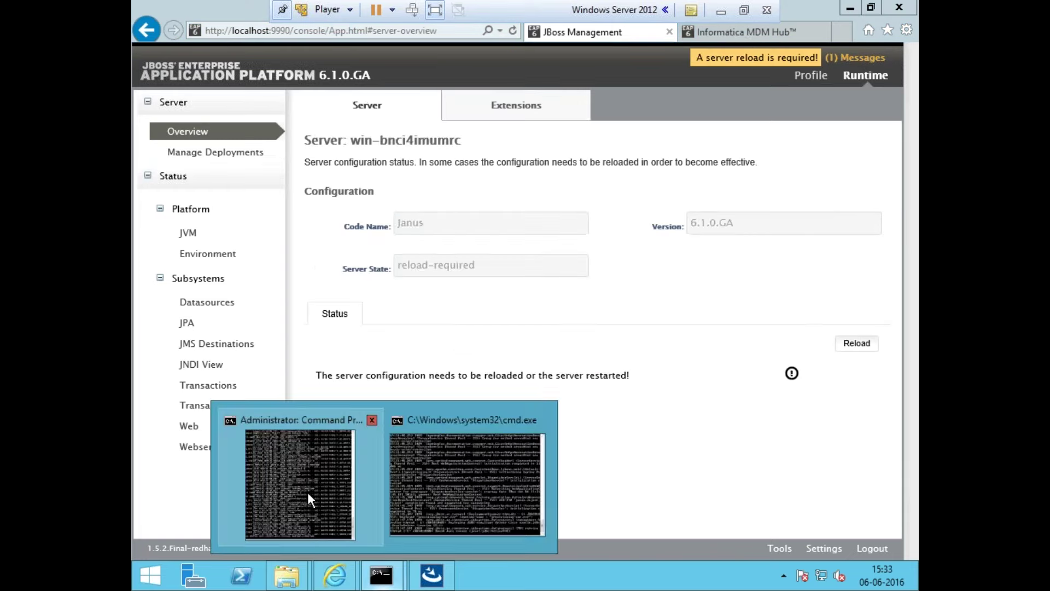
{"action": "left_click", "coordinate": [307, 491]}
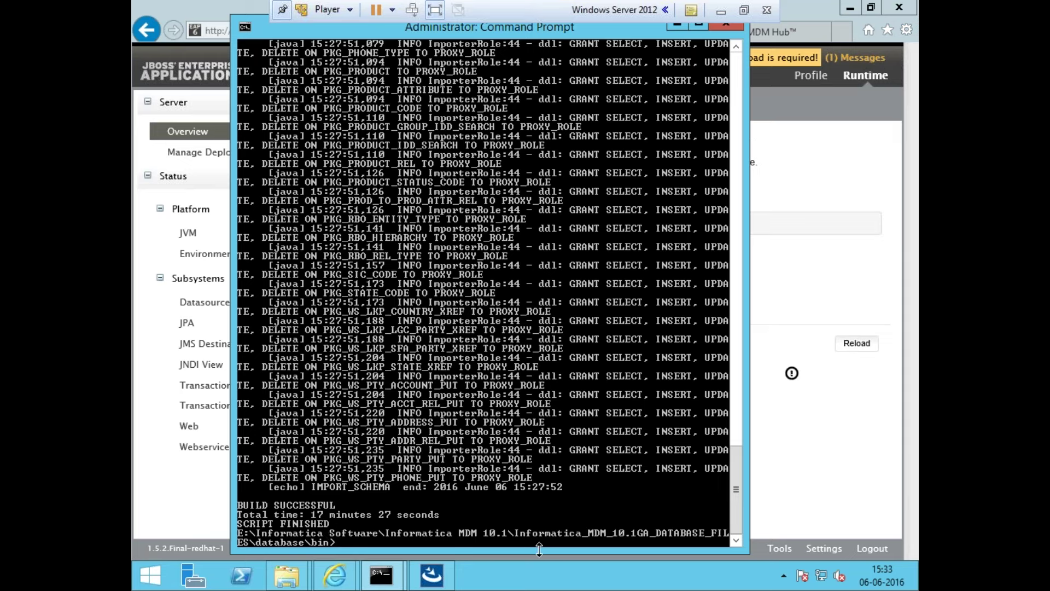
{"action": "left_click", "coordinate": [820, 301]}
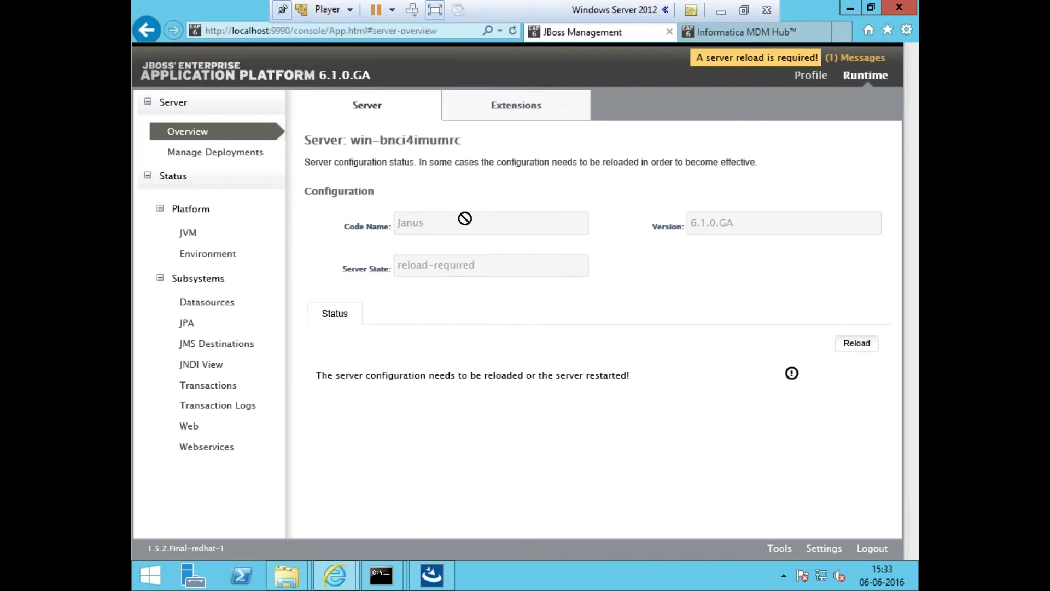
Reload the console at its base URL and open the 'A server reload is required!' message
{"action": "left_click", "coordinate": [272, 38]}
{"action": "left_click", "coordinate": [329, 31]}
{"action": "key", "text": "shift+End"}
{"action": "key", "text": "Delete"}
{"action": "key", "text": "Return"}
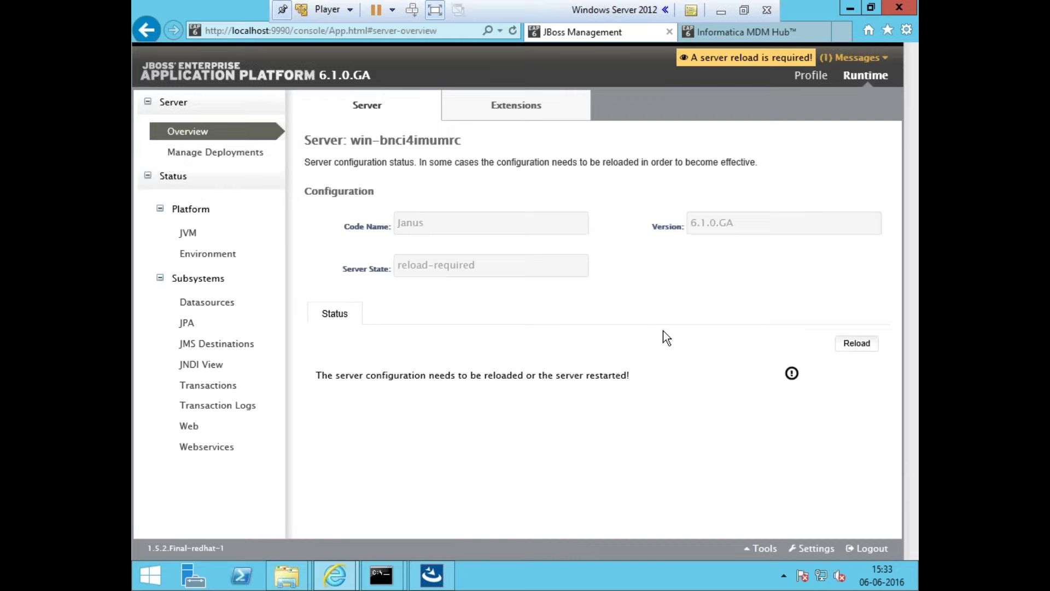
{"action": "left_click", "coordinate": [741, 64]}
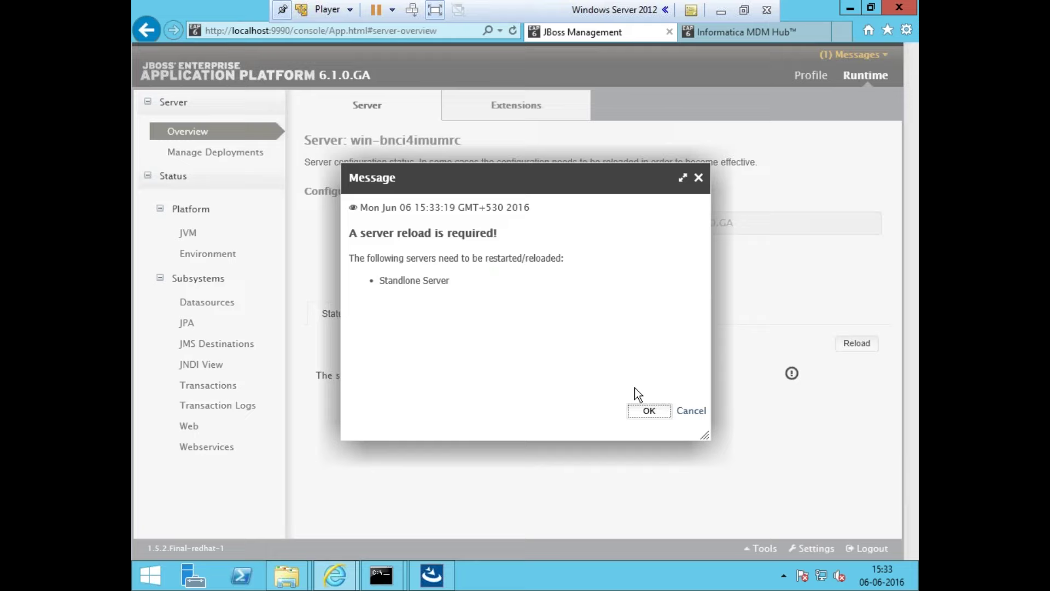
Dismiss the reload message, confirm provisioning-ear.ear among four deployments, check the log, then switch to the host
{"action": "left_click", "coordinate": [700, 178]}
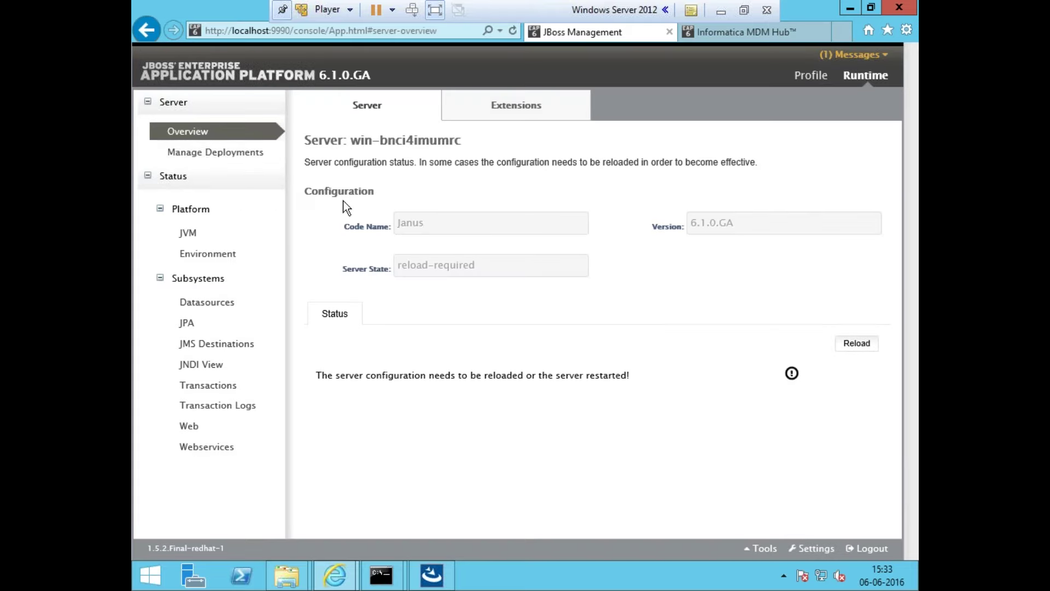
{"action": "left_click", "coordinate": [197, 153]}
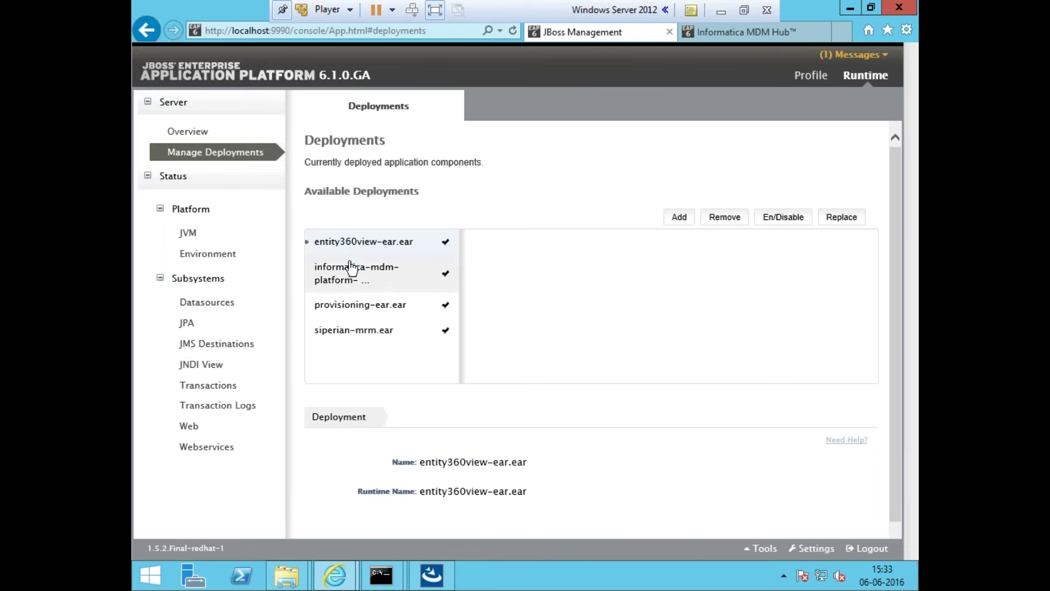
{"action": "mouse_move", "coordinate": [382, 575]}
{"action": "left_click", "coordinate": [469, 484]}
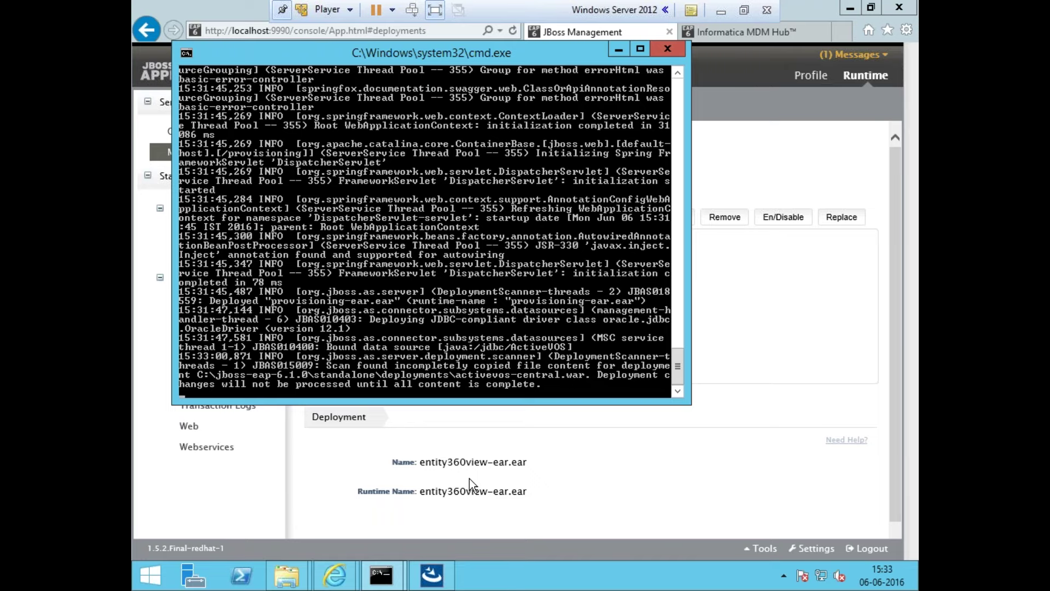
{"action": "left_click", "coordinate": [622, 476]}
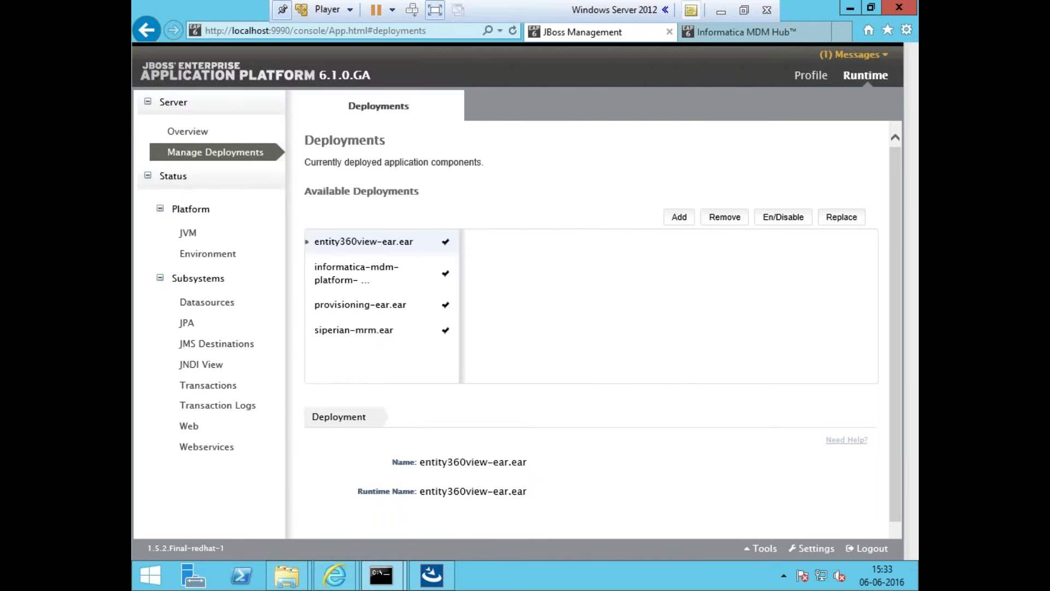
{"action": "left_click", "coordinate": [721, 10]}
Review the install-steps notes, highlighting Run Postinstall.bat, the cleanse match server install and configuring additional ORS
{"action": "left_click", "coordinate": [437, 575]}
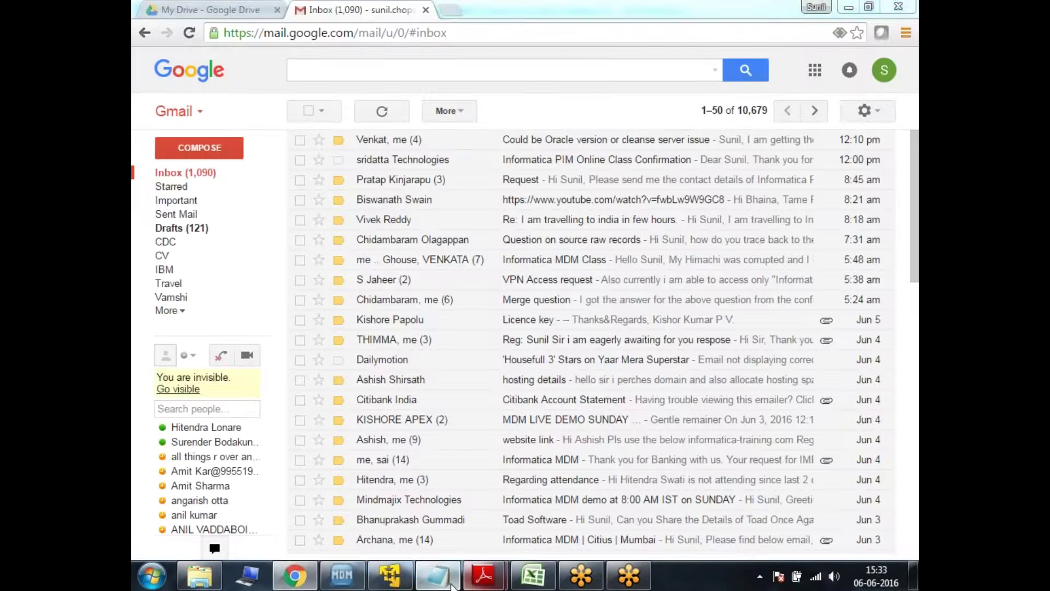
{"action": "left_click_drag", "start_coordinate": [158, 174], "coordinate": [360, 174]}
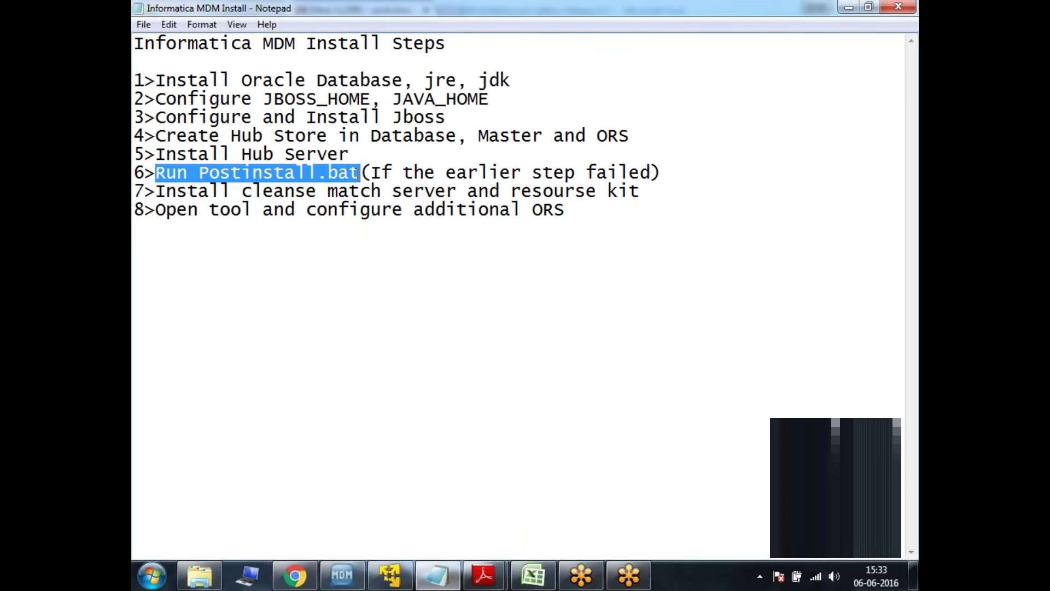
{"action": "left_click_drag", "start_coordinate": [158, 192], "coordinate": [512, 193]}
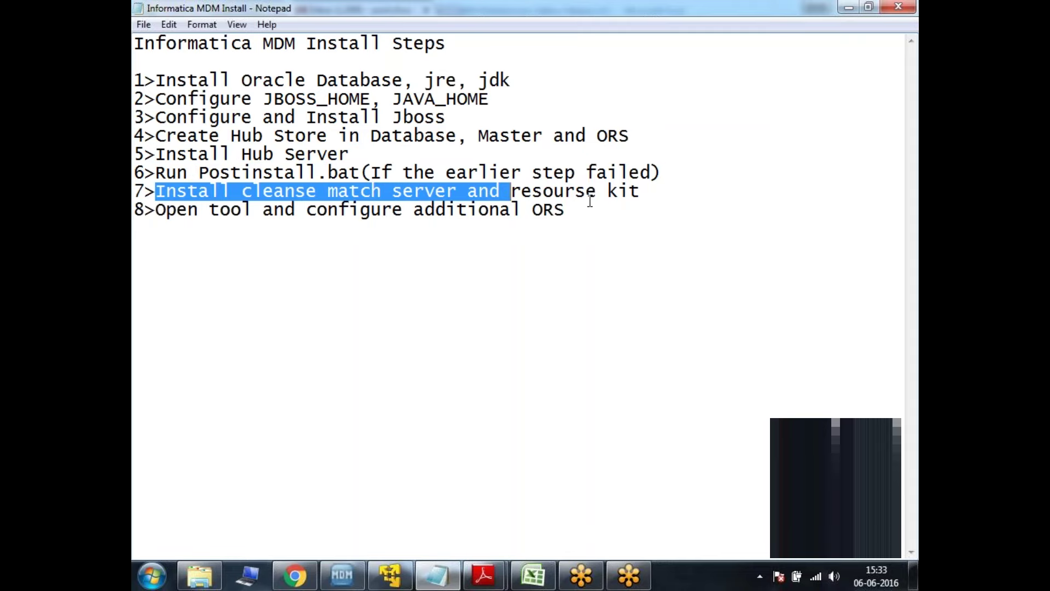
{"action": "left_click_drag", "start_coordinate": [590, 210], "coordinate": [307, 213]}
{"action": "left_click", "coordinate": [429, 229]}
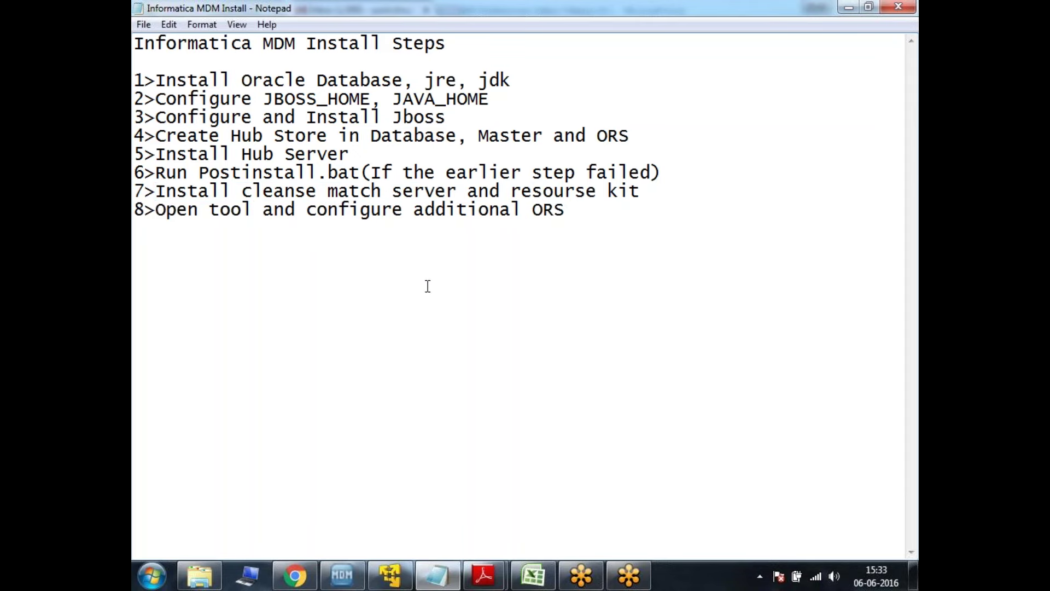
Return to the virtual machine where the Hub Console security warning is waiting
{"action": "left_click", "coordinate": [296, 576]}
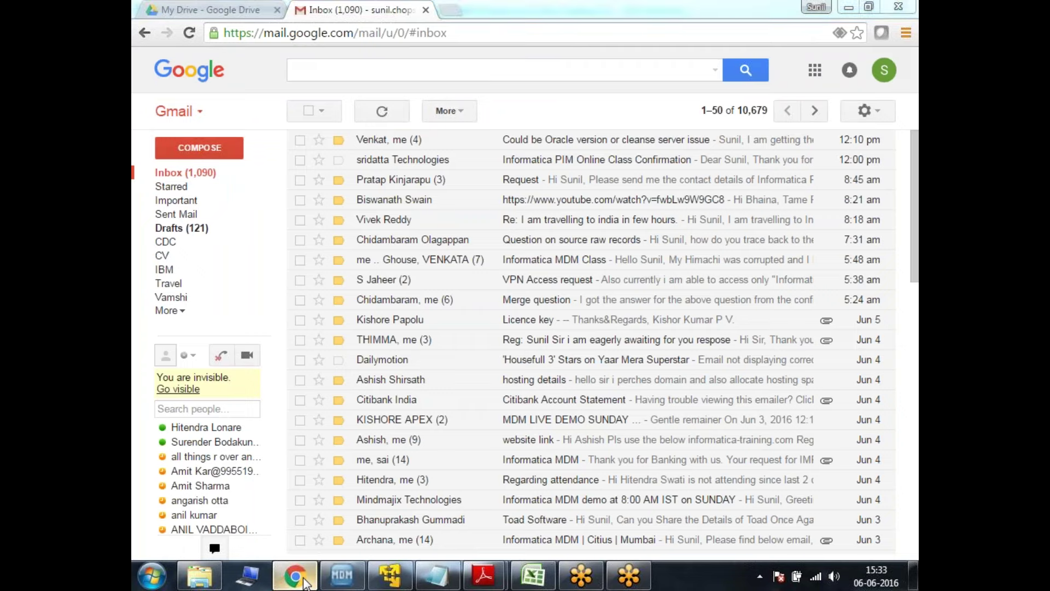
{"action": "left_click", "coordinate": [296, 575]}
{"action": "left_click", "coordinate": [391, 575]}
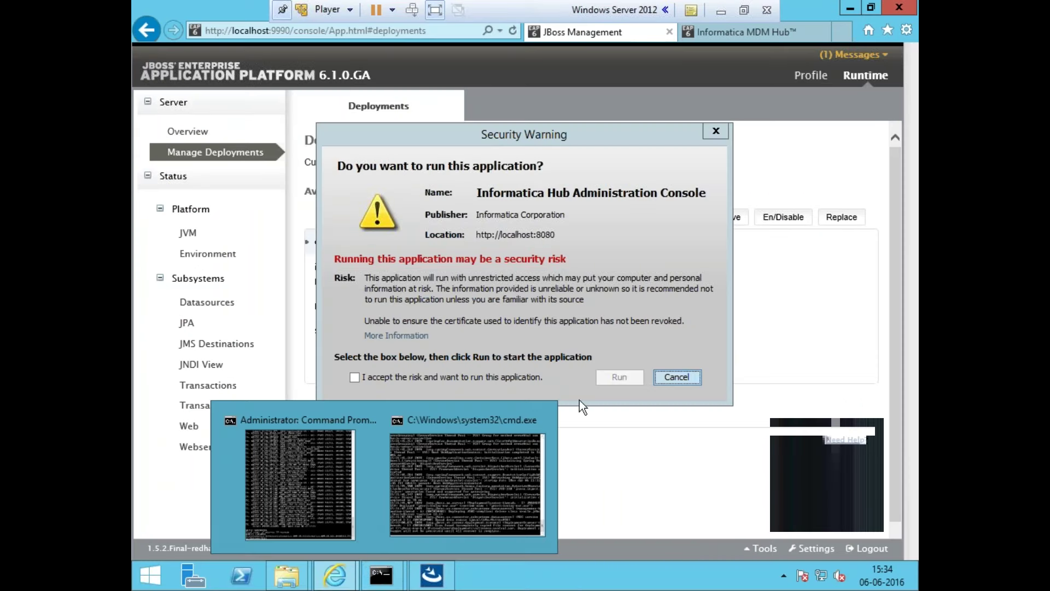
Acknowledge the Hub Console security warning, view the Party schema, then restore the VM's deployments page
{"action": "left_click", "coordinate": [609, 133]}
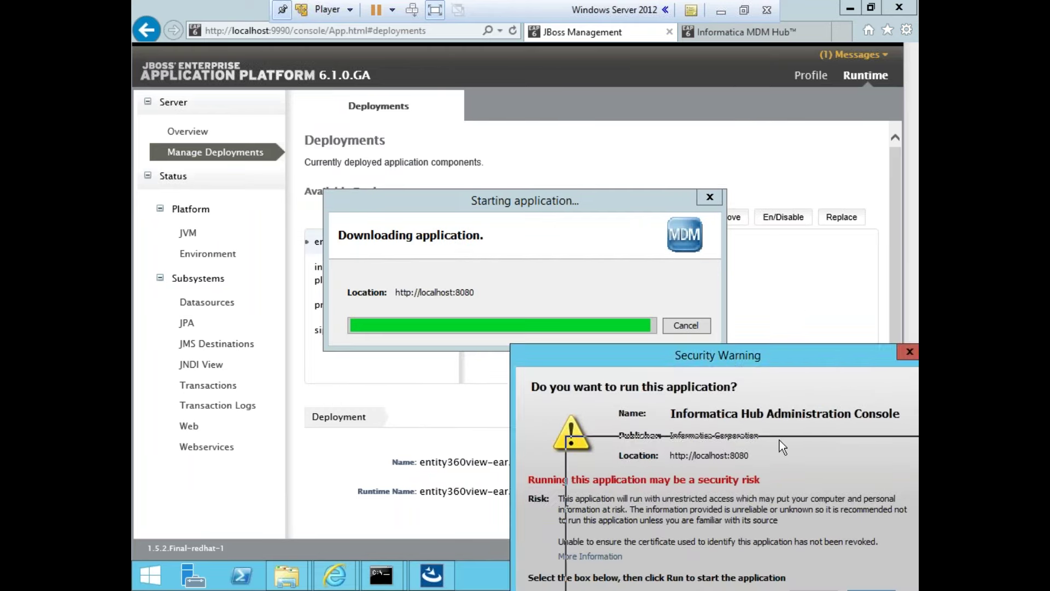
{"action": "left_click", "coordinate": [724, 6]}
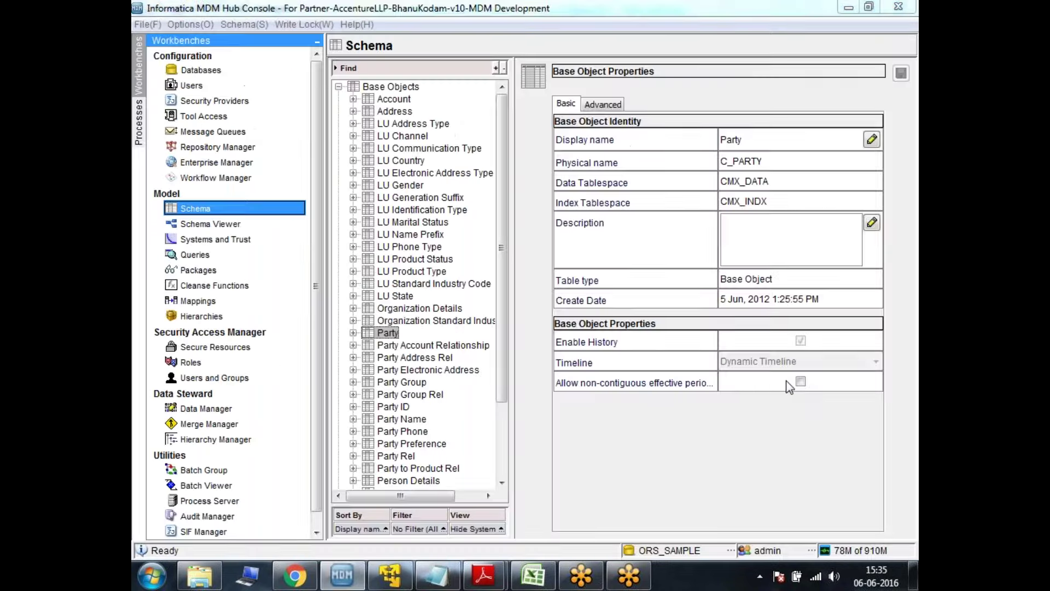
{"action": "left_click", "coordinate": [390, 574]}
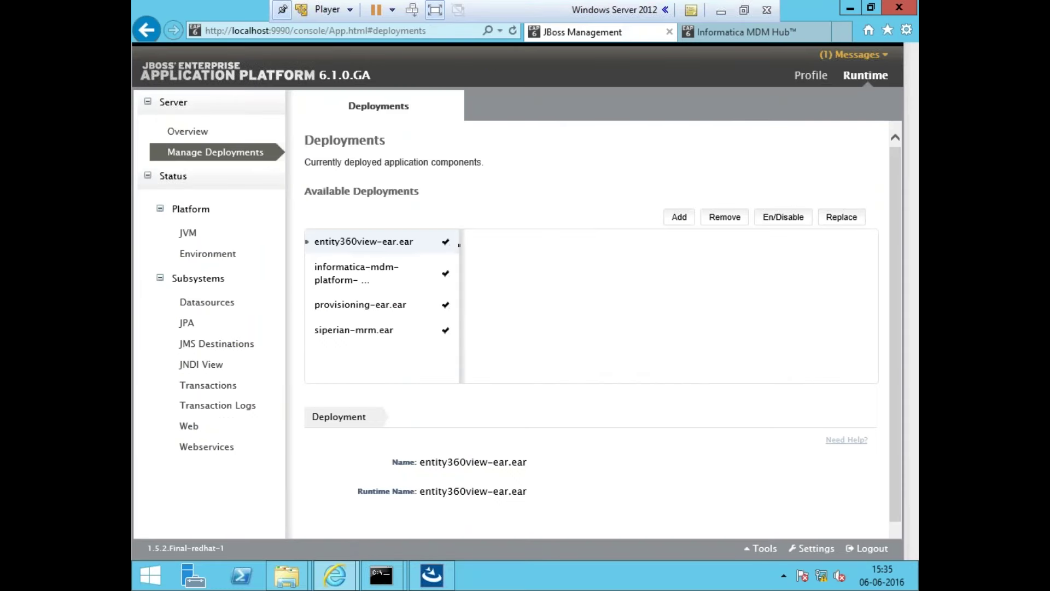
Inspect the informatica-mdm-platform, provisioning-ear.ear and siperian-mrm.ear deployment contents
{"action": "left_click", "coordinate": [376, 276]}
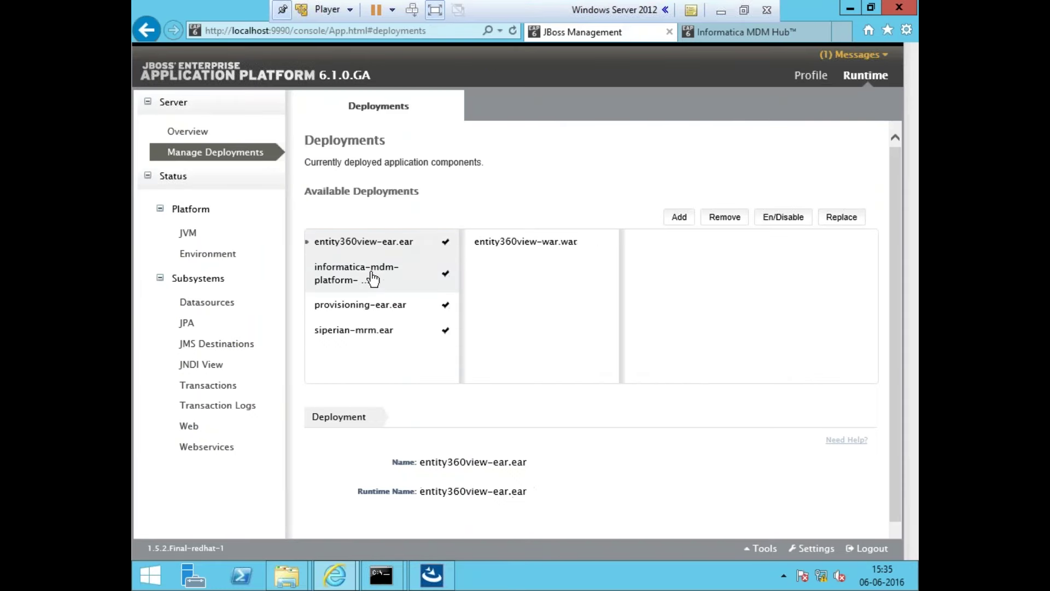
{"action": "left_click", "coordinate": [363, 304]}
{"action": "left_click", "coordinate": [375, 330]}
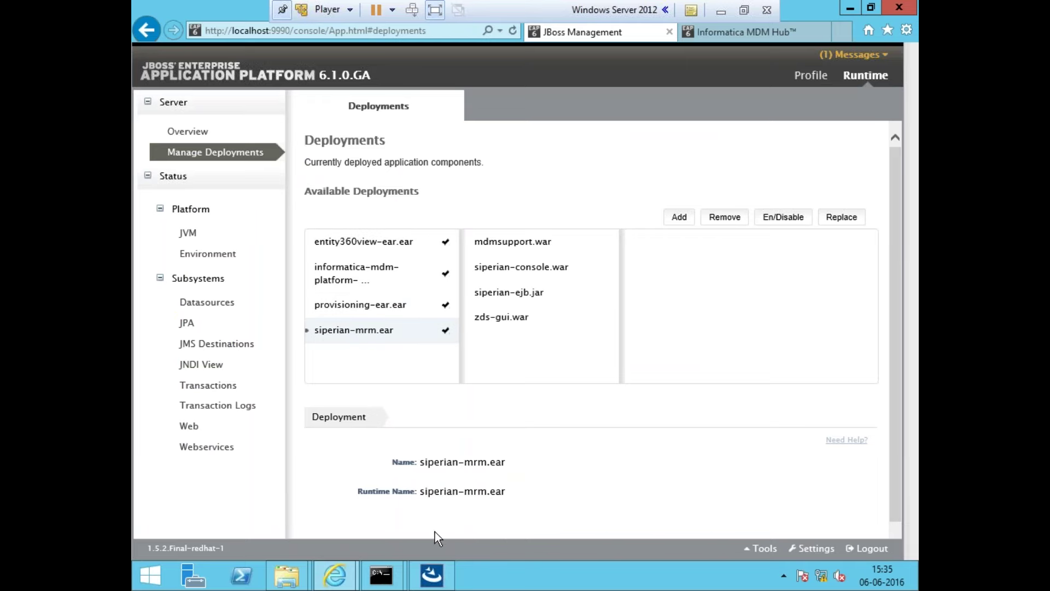
Review the server log, then bring the installer running PostInstallSetup back to the front
{"action": "mouse_move", "coordinate": [390, 584]}
{"action": "left_click", "coordinate": [469, 481]}
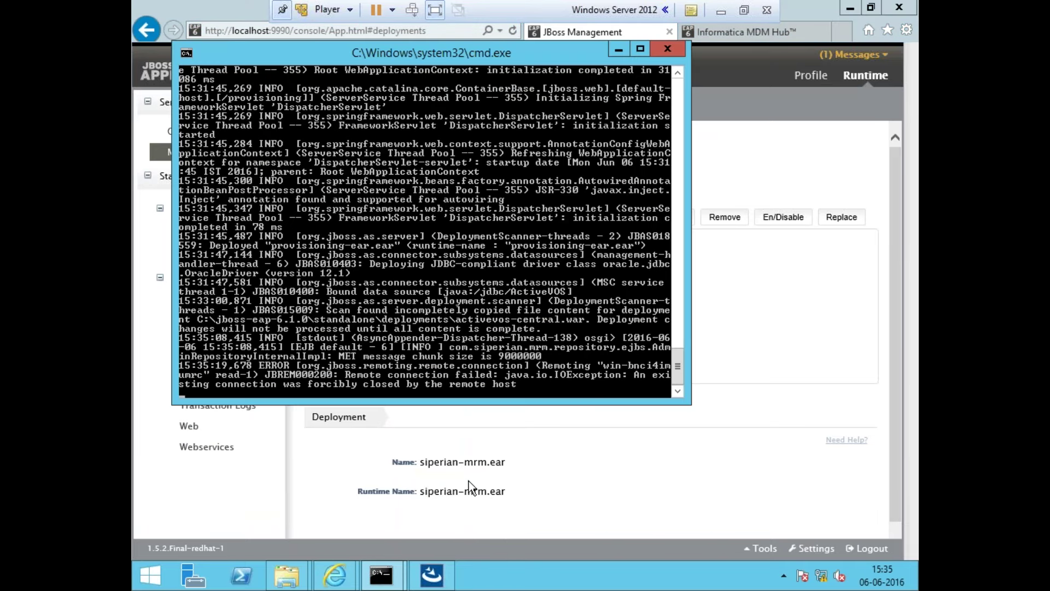
{"action": "left_click", "coordinate": [572, 469]}
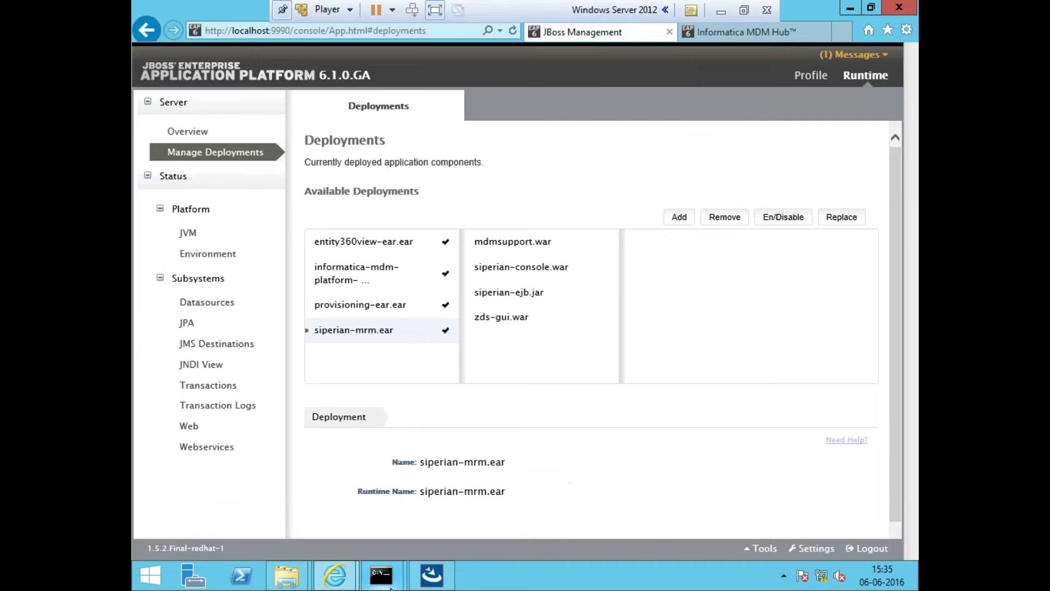
{"action": "mouse_move", "coordinate": [393, 586]}
{"action": "left_click", "coordinate": [442, 521]}
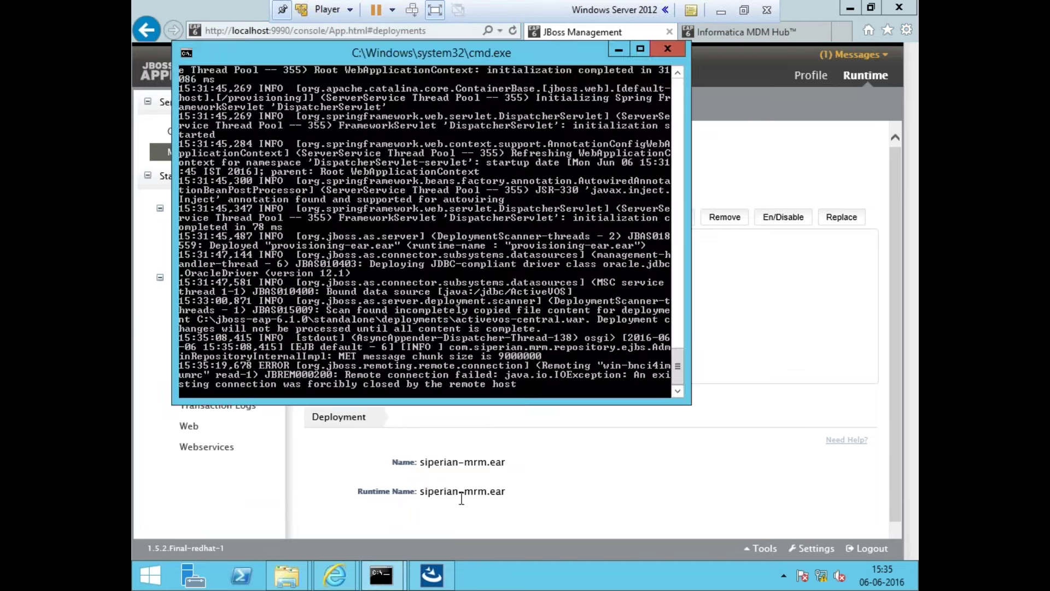
{"action": "left_click", "coordinate": [335, 575]}
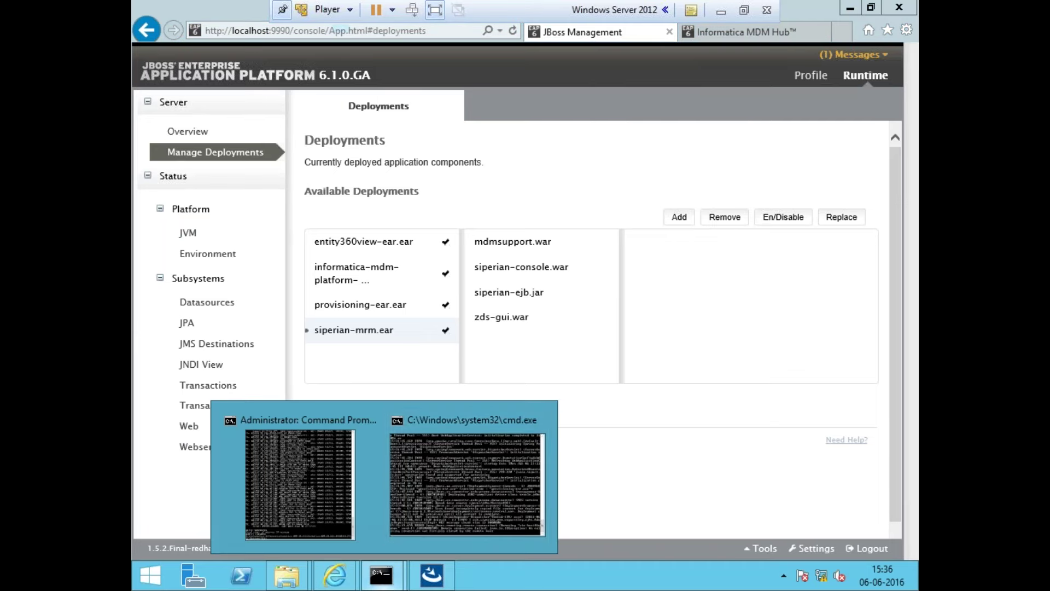
{"action": "left_click", "coordinate": [443, 575]}
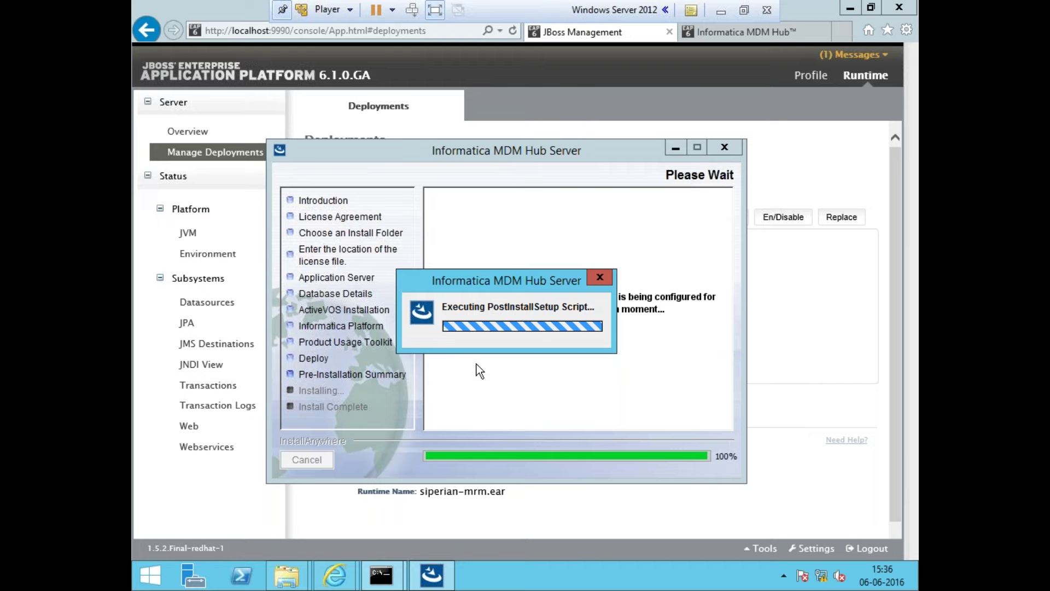
{"action": "left_click", "coordinate": [725, 11]}
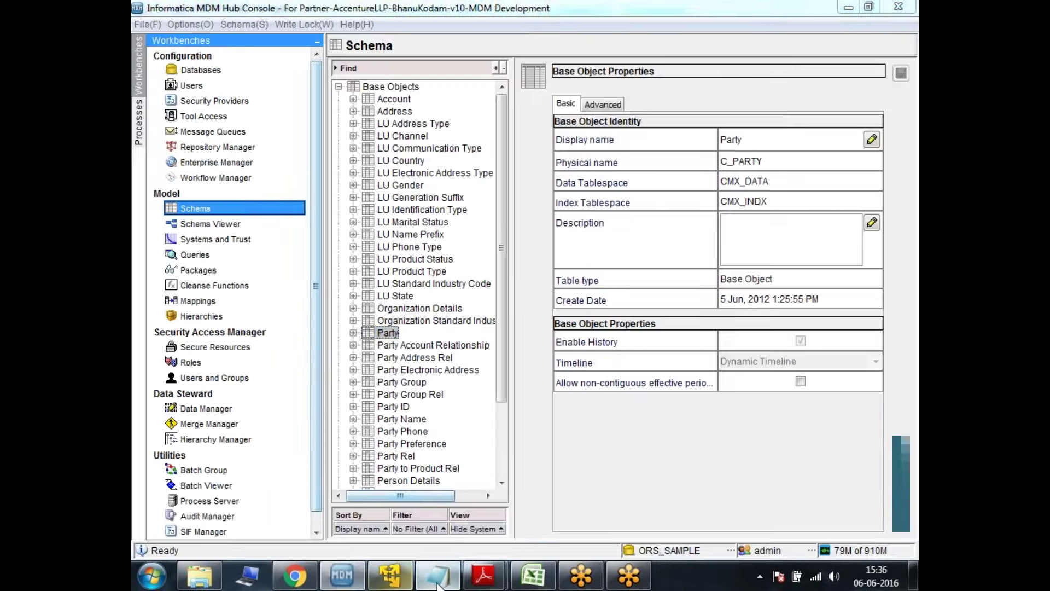
{"action": "left_click", "coordinate": [438, 574]}
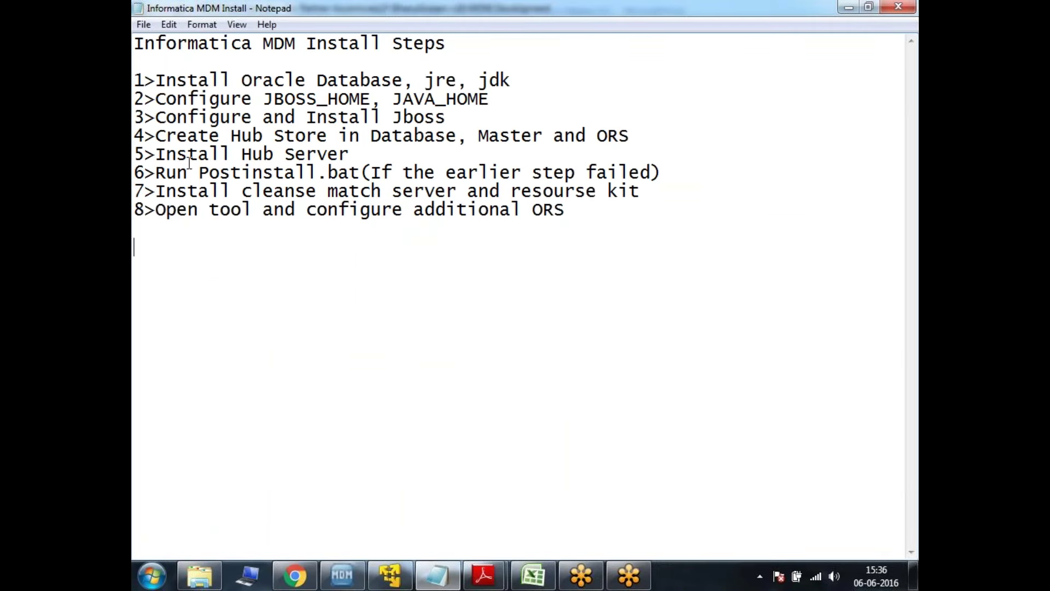
{"action": "left_click_drag", "start_coordinate": [198, 173], "coordinate": [360, 173]}
{"action": "left_click", "coordinate": [412, 361]}
{"action": "left_click", "coordinate": [430, 567]}
{"action": "mouse_move", "coordinate": [416, 560]}
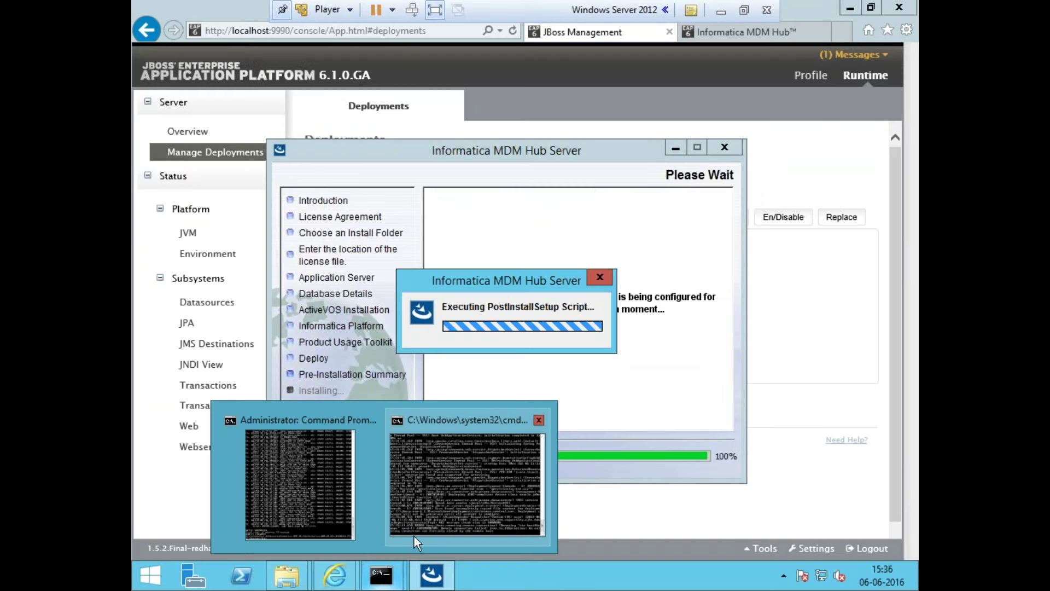
{"action": "left_click", "coordinate": [429, 514]}
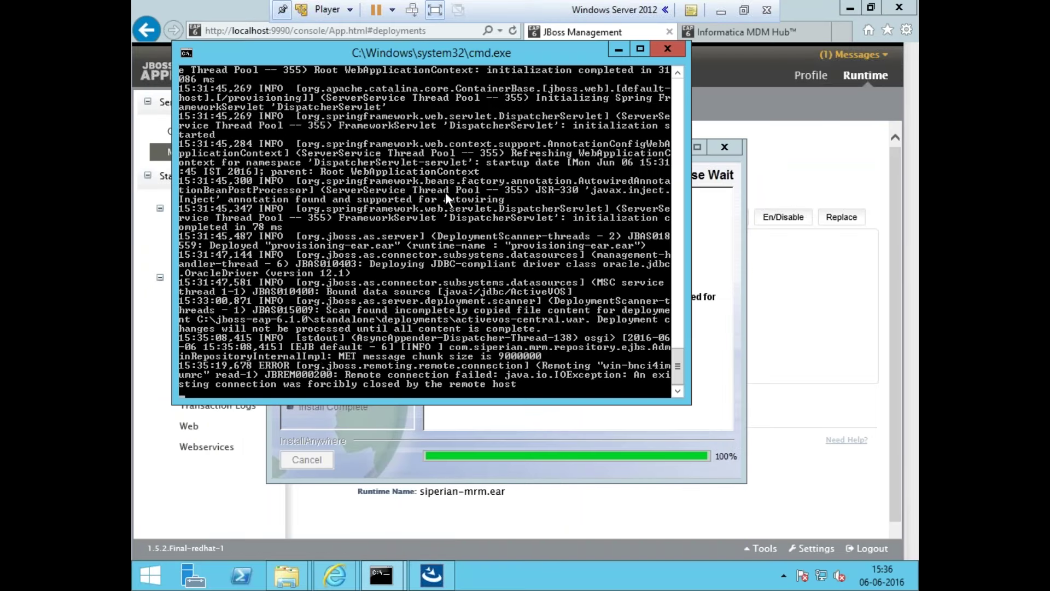
{"action": "left_click", "coordinate": [462, 506]}
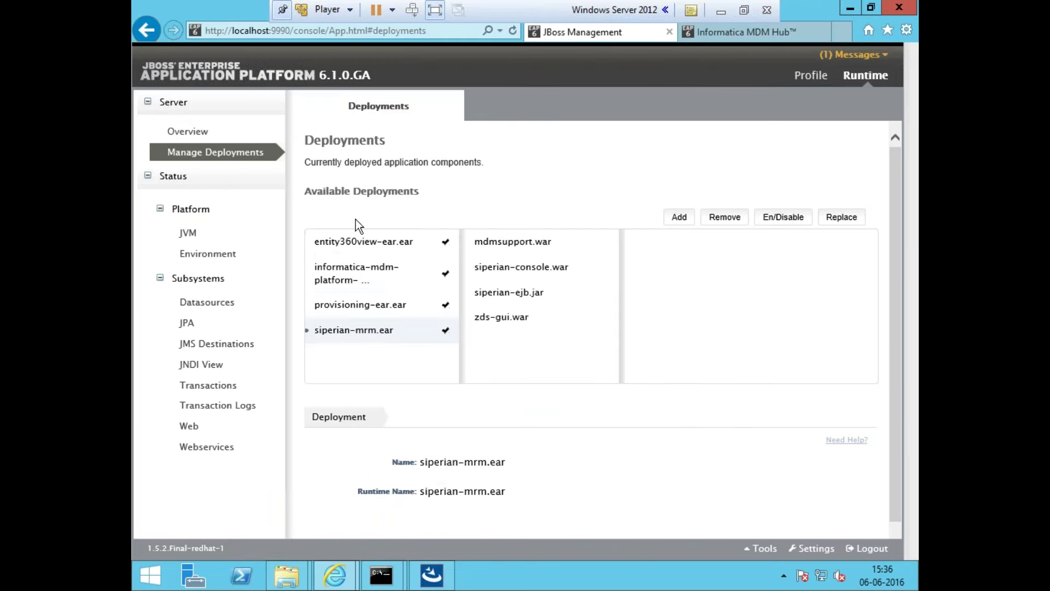
{"action": "left_click", "coordinate": [364, 244]}
{"action": "left_click", "coordinate": [370, 271]}
{"action": "left_click", "coordinate": [210, 235]}
{"action": "left_click", "coordinate": [216, 160]}
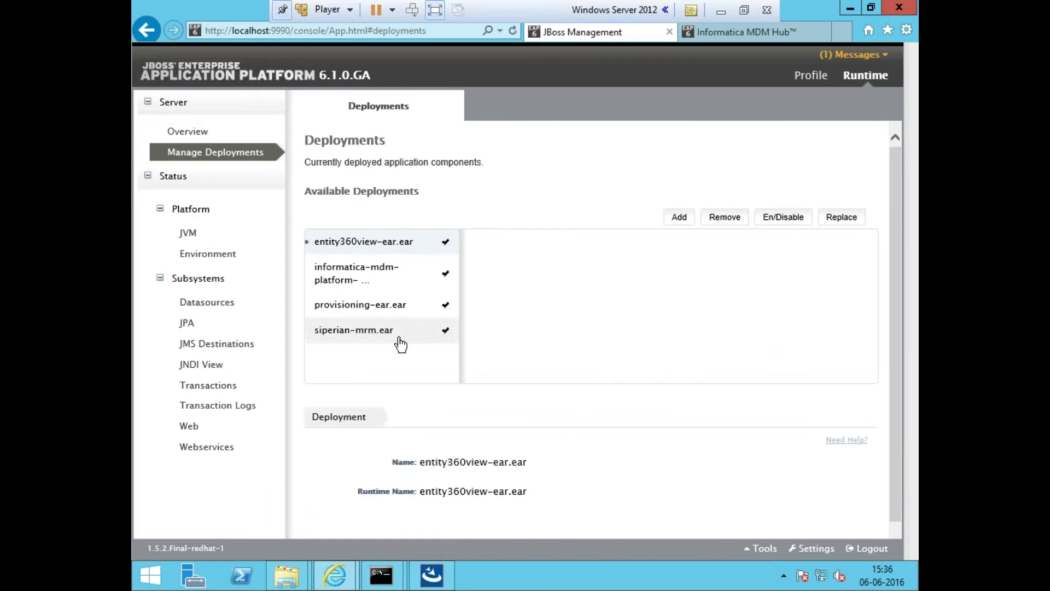
{"action": "mouse_move", "coordinate": [381, 574]}
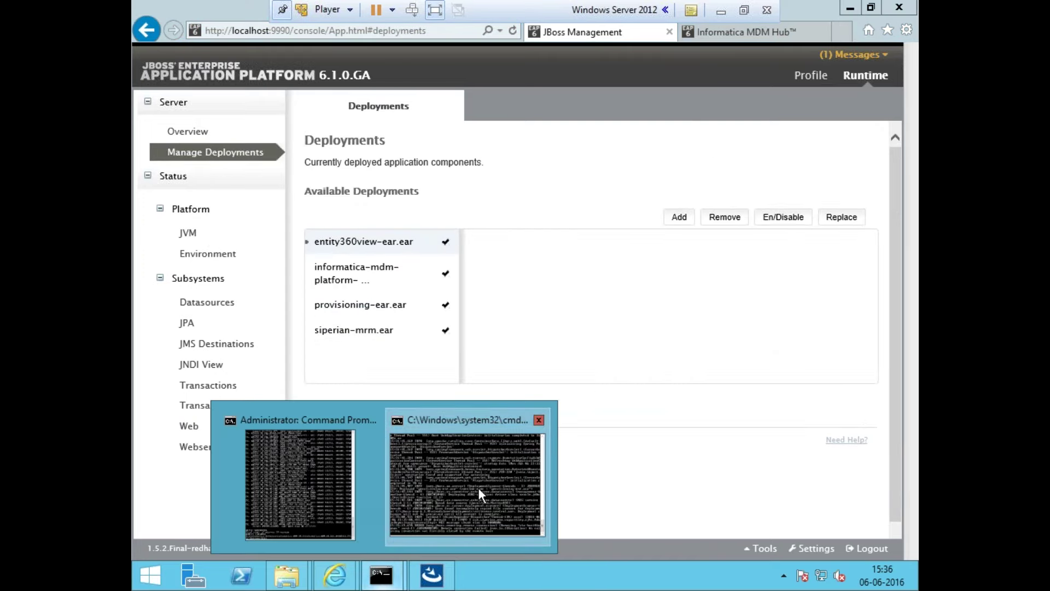
{"action": "left_click", "coordinate": [478, 493]}
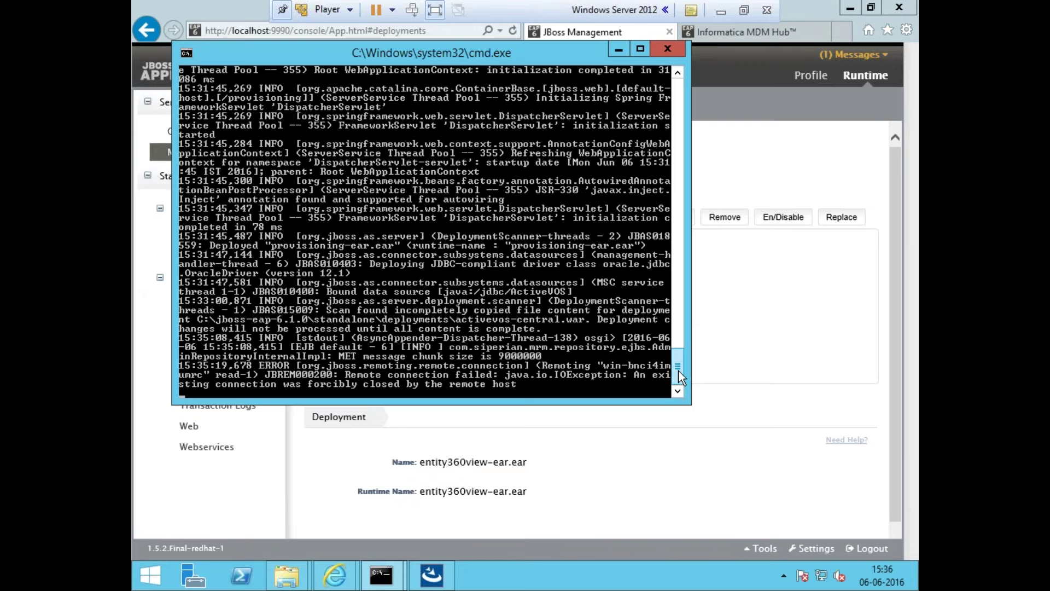
{"action": "scroll", "coordinate": [678, 370], "scroll_direction": "up", "scroll_amount": 1}
{"action": "left_click_drag", "start_coordinate": [681, 376], "coordinate": [673, 398]}
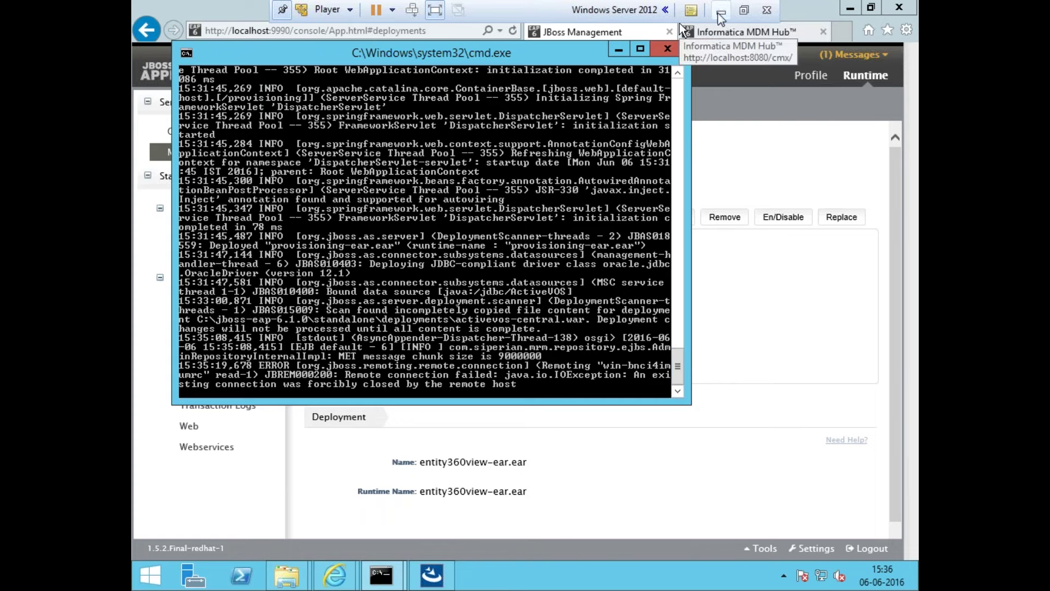
{"action": "left_click", "coordinate": [731, 114]}
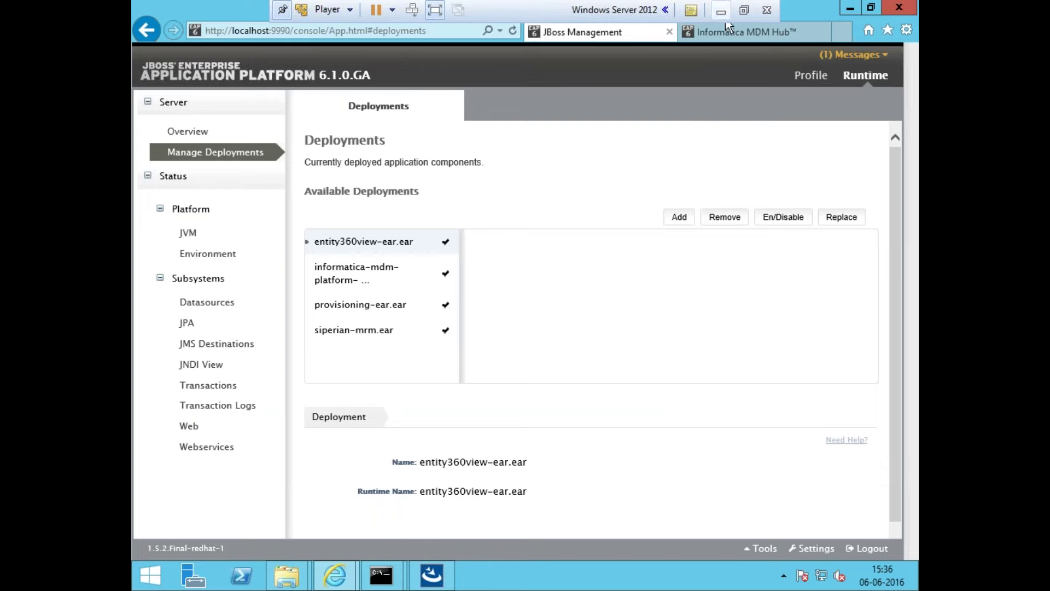
{"action": "left_click", "coordinate": [721, 11]}
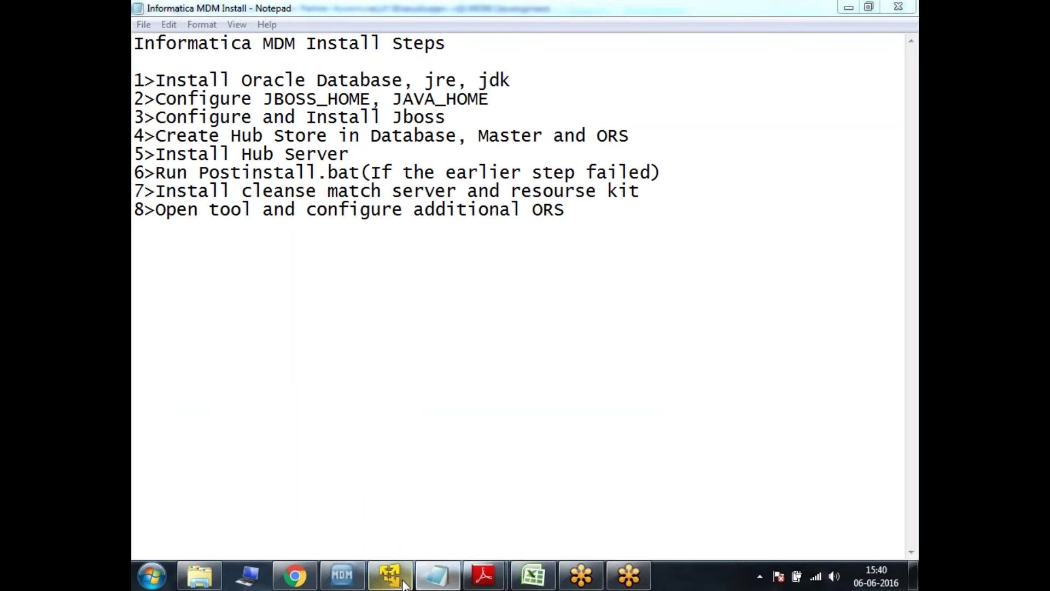
{"action": "left_click", "coordinate": [390, 574]}
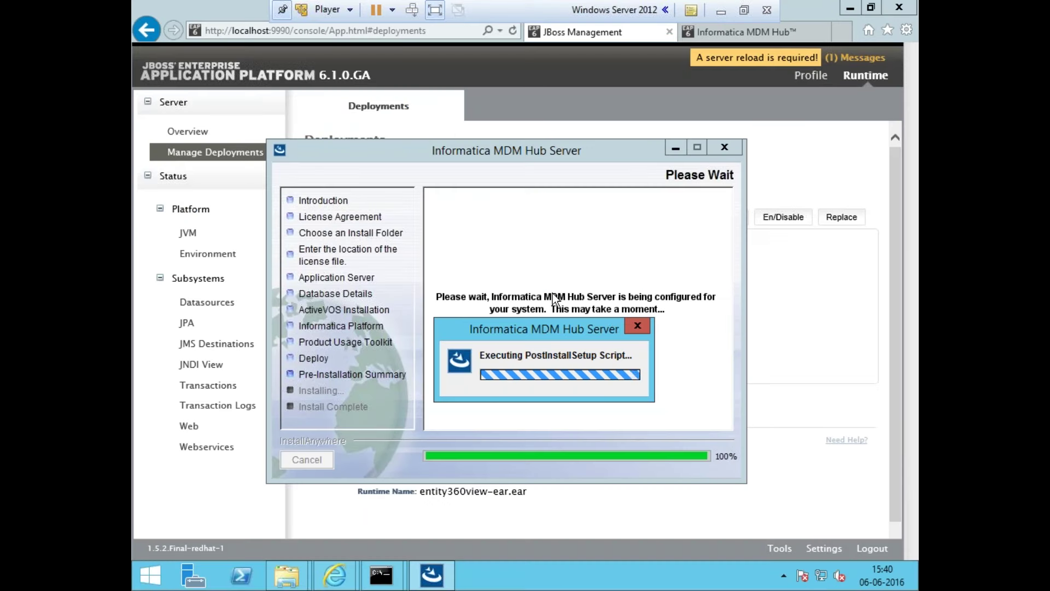
Move the script progress dialog aside and view the informatica-mdm-platform, provisioning-ear.ear and siperian-mrm.ear details
{"action": "left_click", "coordinate": [638, 327]}
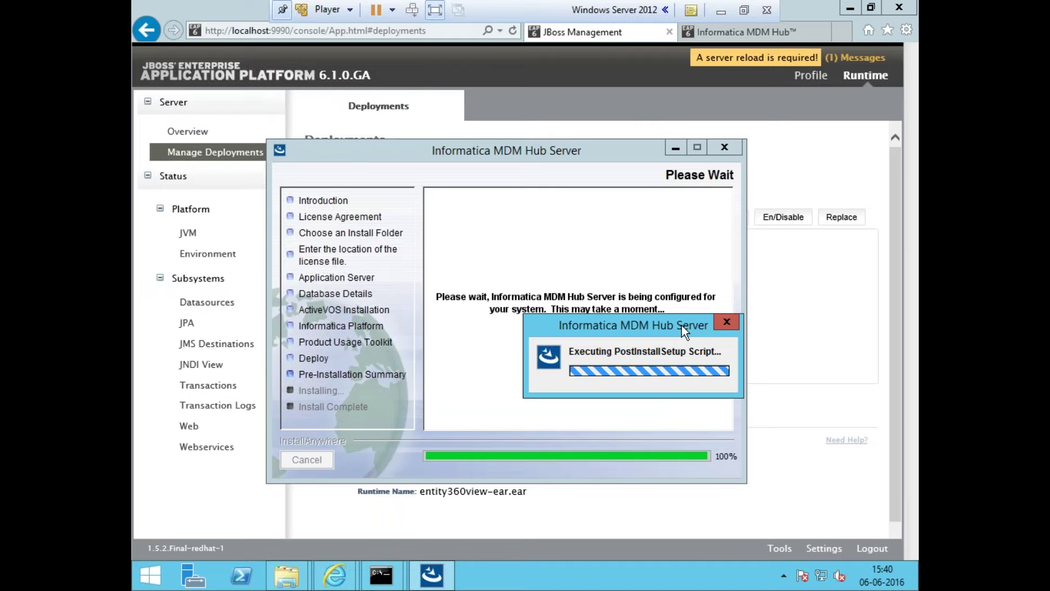
{"action": "left_click_drag", "start_coordinate": [681, 325], "coordinate": [654, 330]}
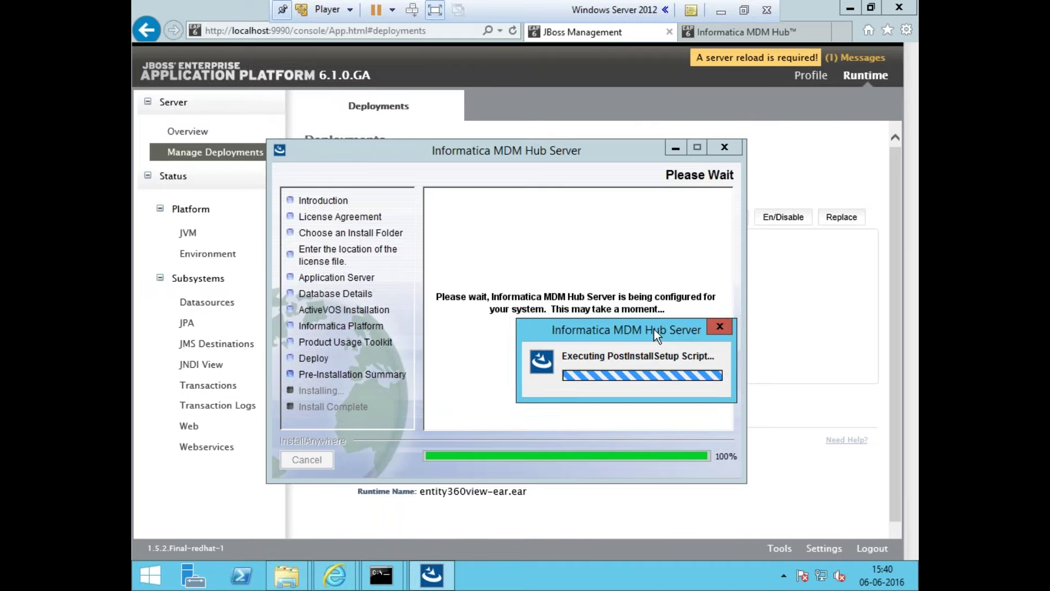
{"action": "left_click", "coordinate": [779, 165]}
{"action": "left_click", "coordinate": [323, 280]}
{"action": "left_click", "coordinate": [344, 309]}
{"action": "left_click", "coordinate": [344, 327]}
{"action": "left_click", "coordinate": [358, 274]}
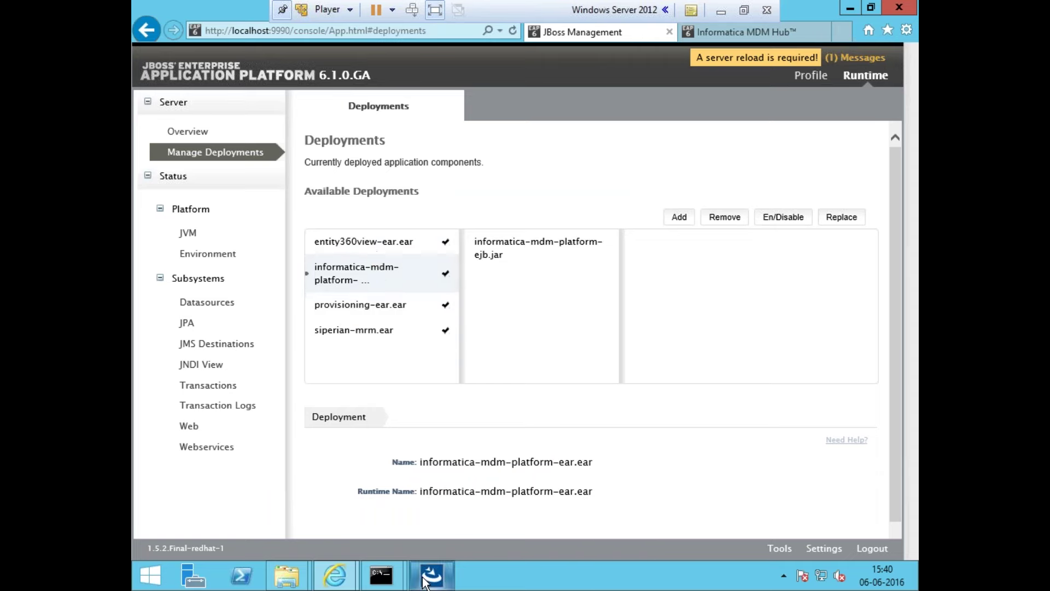
Check the running installer, return to the deployments page, then switch to the host's install notes
{"action": "left_click", "coordinate": [430, 576]}
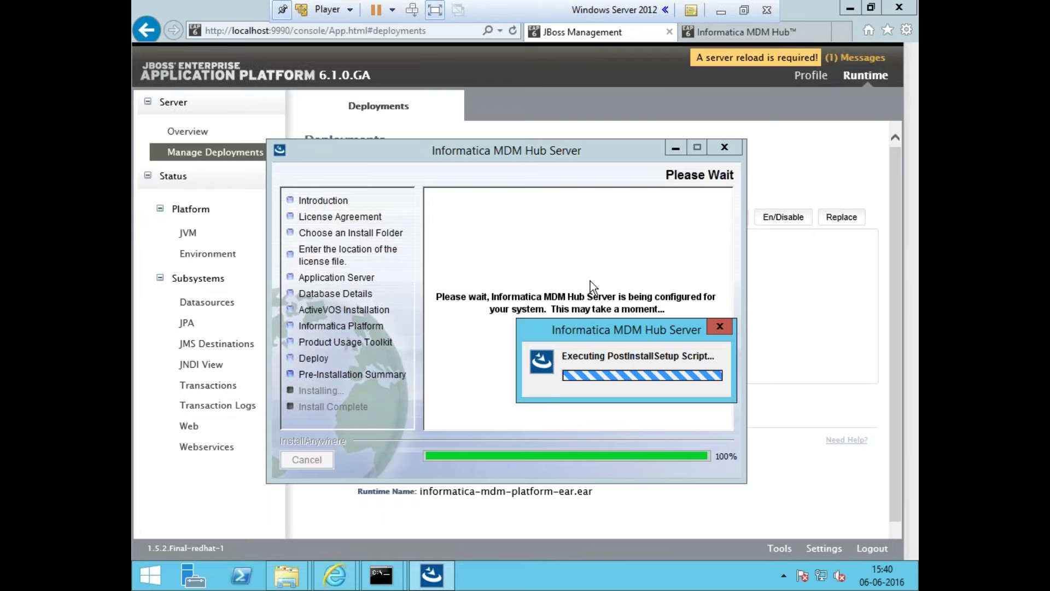
{"action": "left_click", "coordinate": [789, 385]}
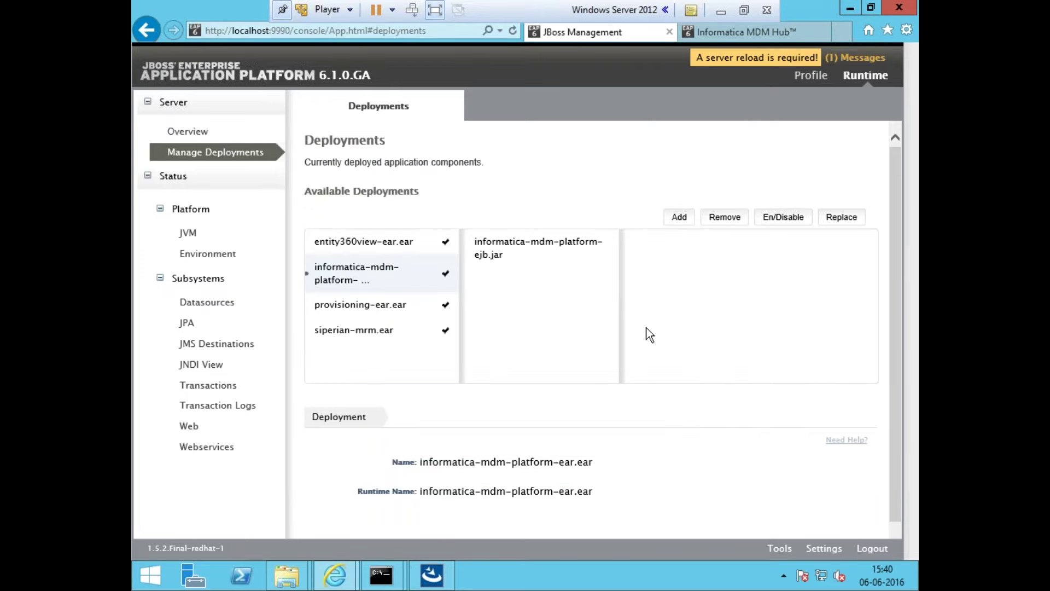
{"action": "left_click", "coordinate": [719, 11]}
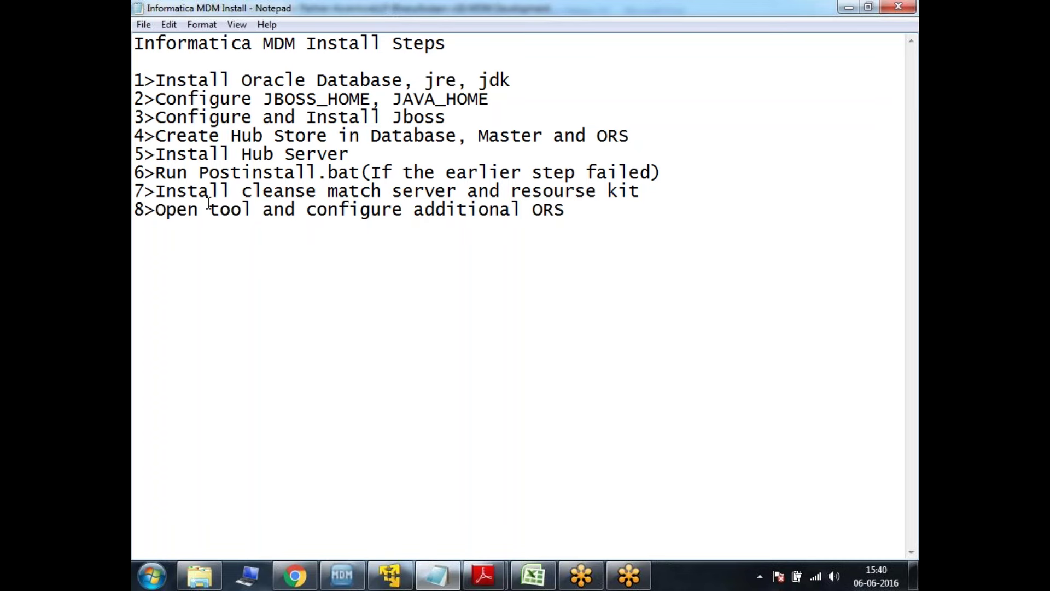
{"action": "left_click_drag", "start_coordinate": [157, 192], "coordinate": [644, 235]}
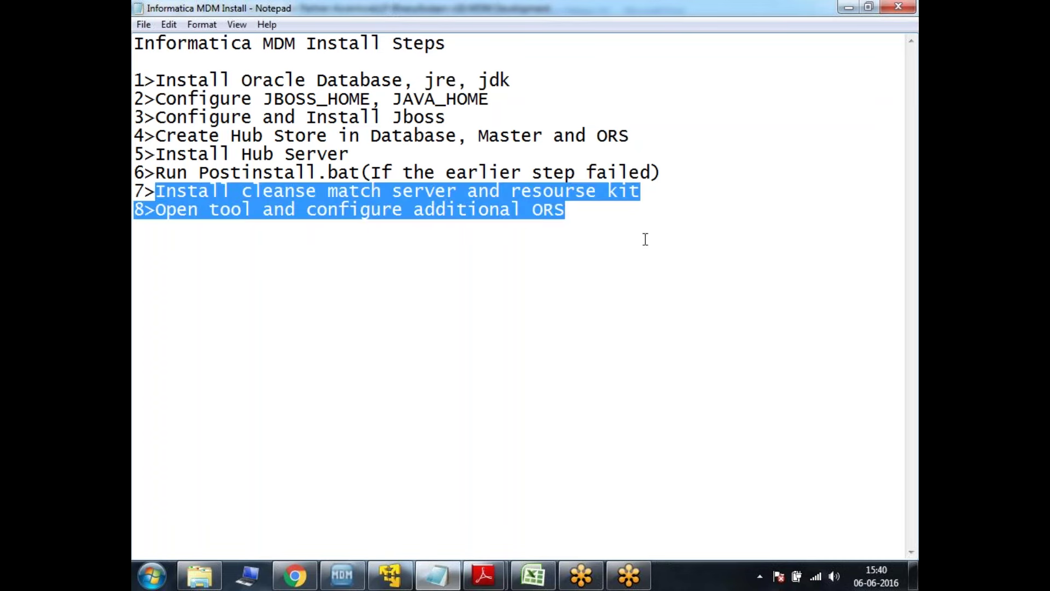
{"action": "left_click", "coordinate": [646, 239]}
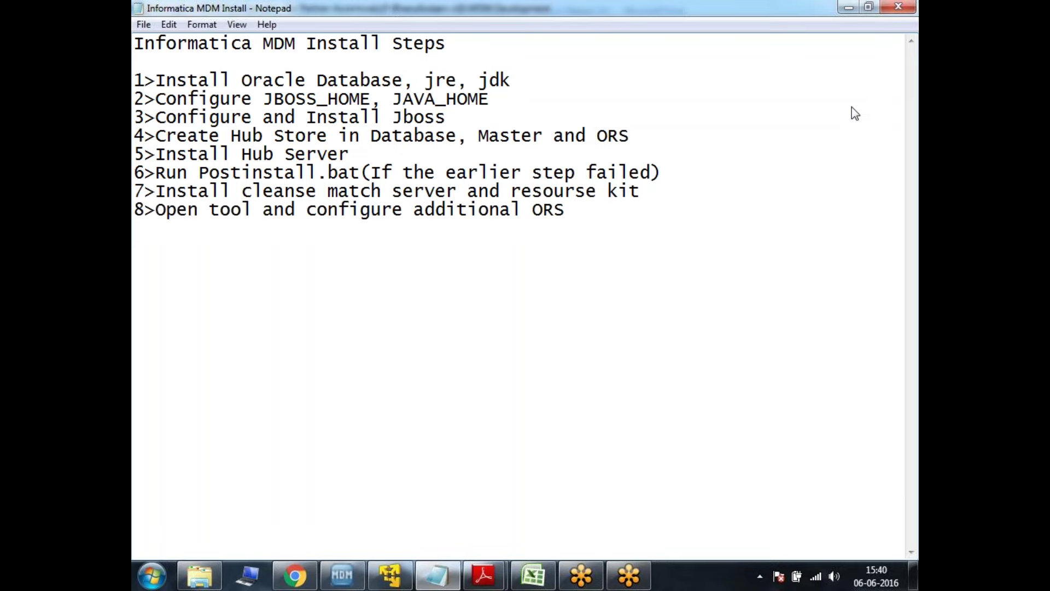
{"action": "left_click", "coordinate": [908, 38]}
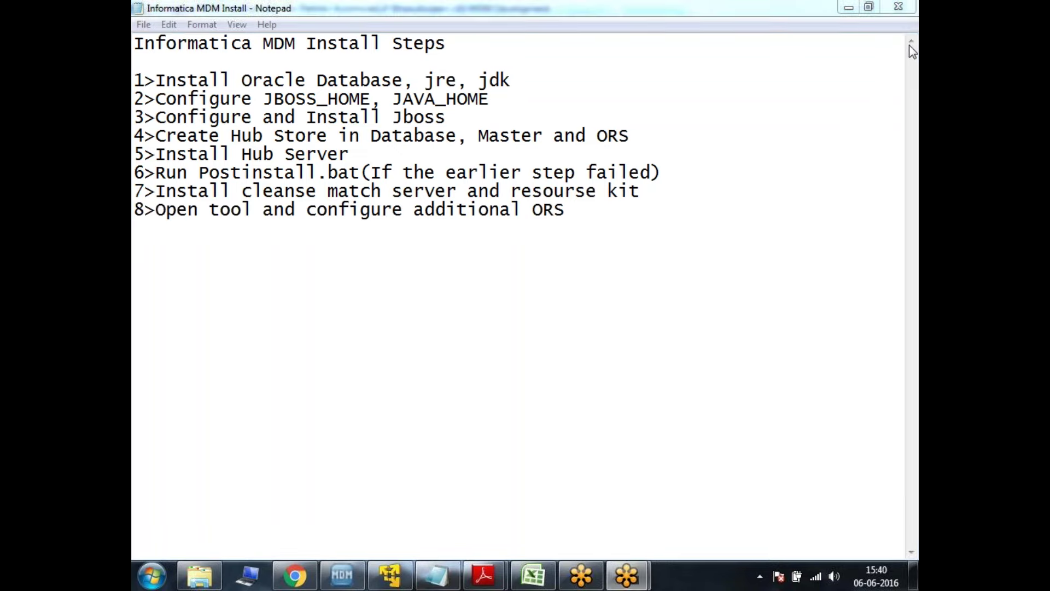